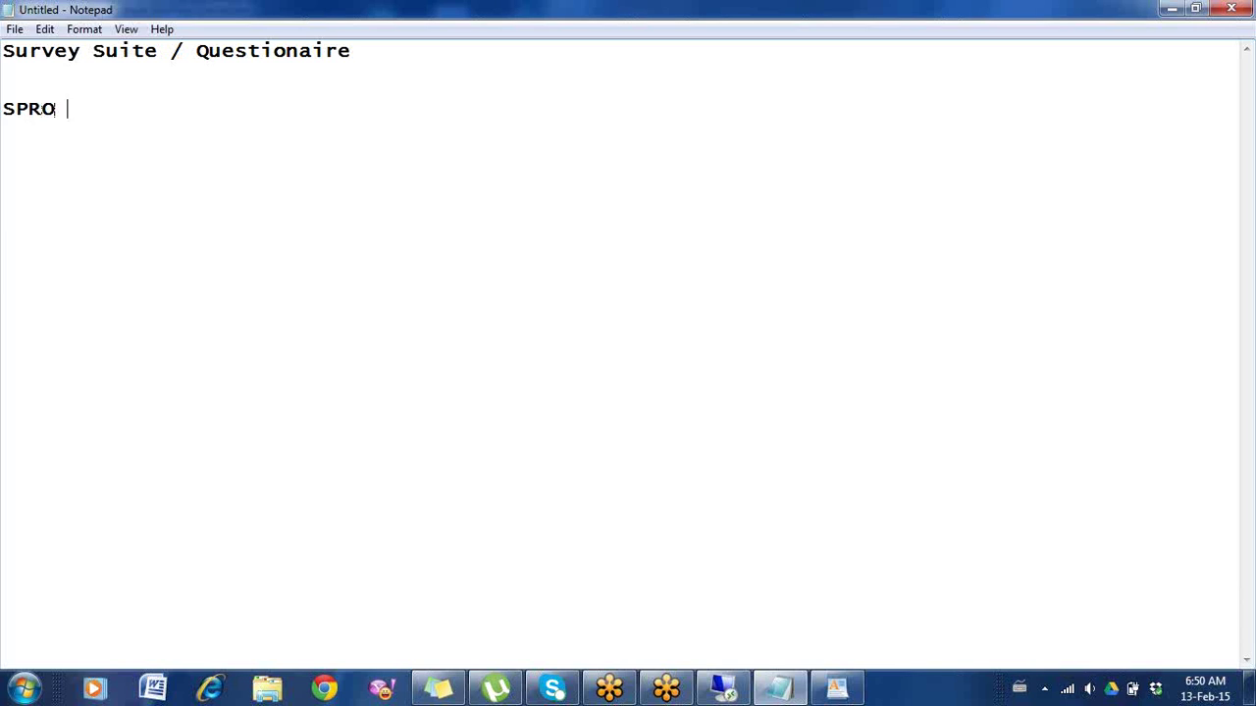
Step: Extend the SPRO line in the notes with "> IMG > CRM > Transaction > Setting for Opportunity >"
{"action": "type", "text": "> IMG > CRM "}
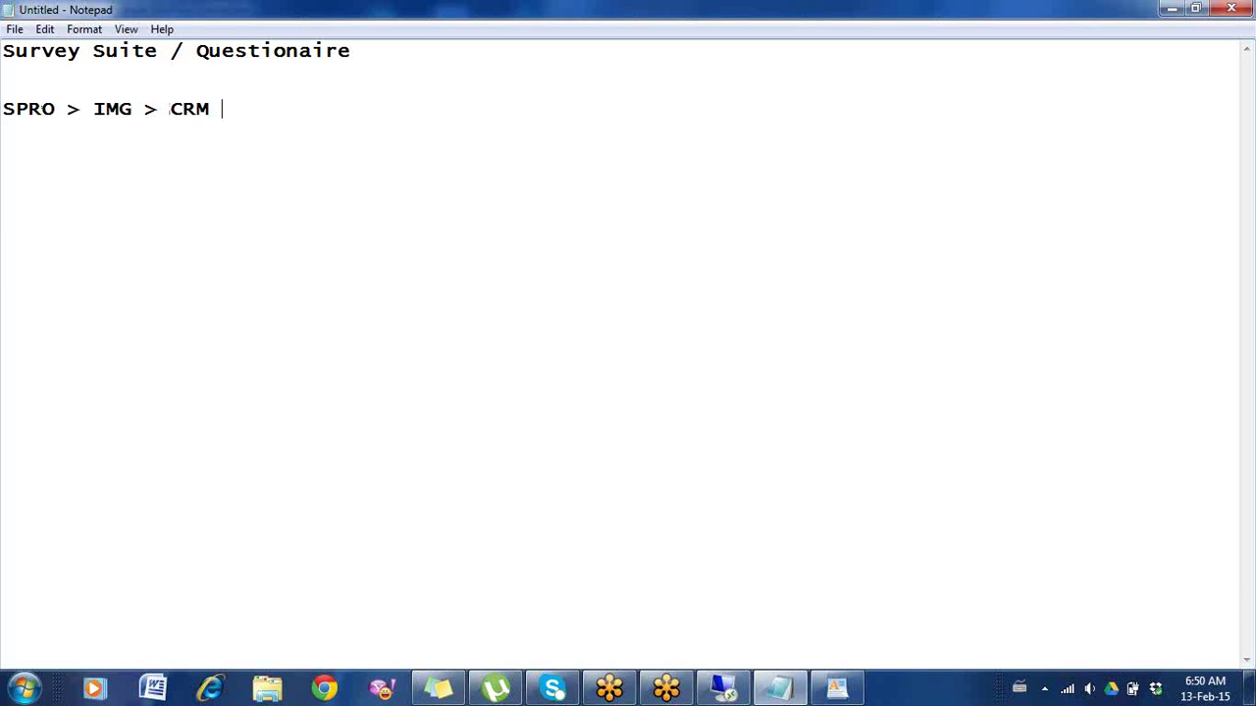
{"action": "type", "text": "> Transaction > Se"}
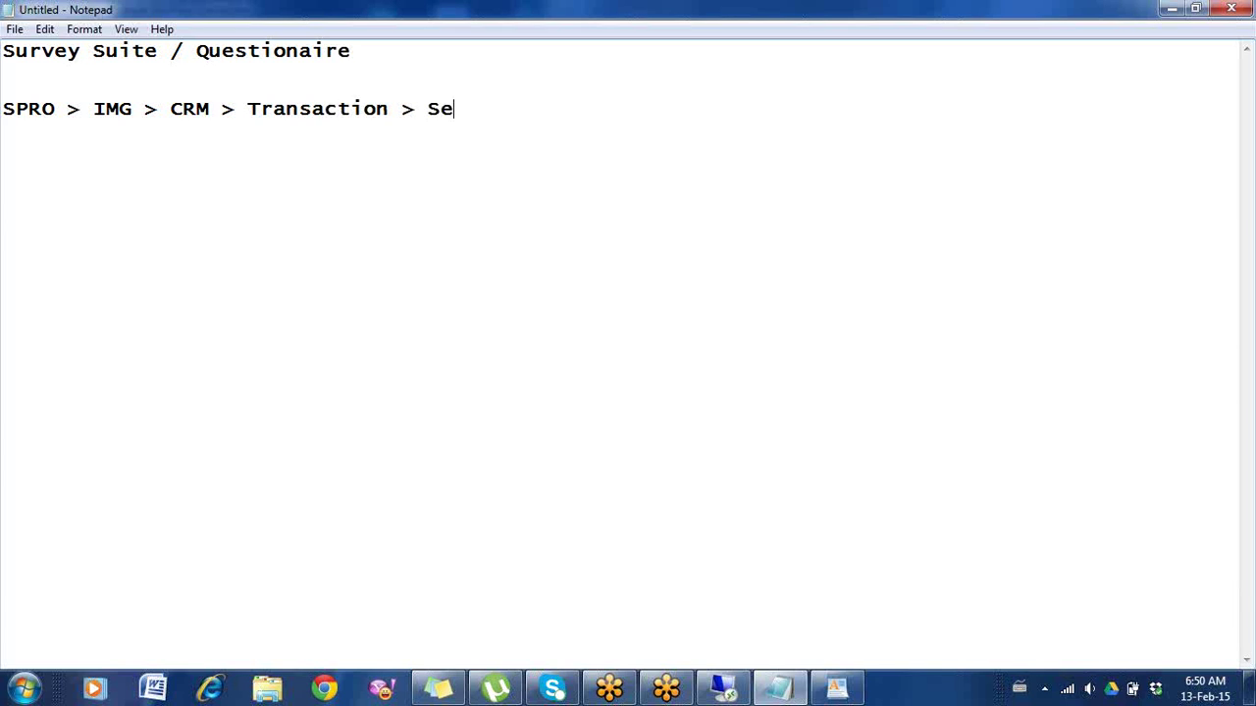
{"action": "type", "text": "tting for Op"}
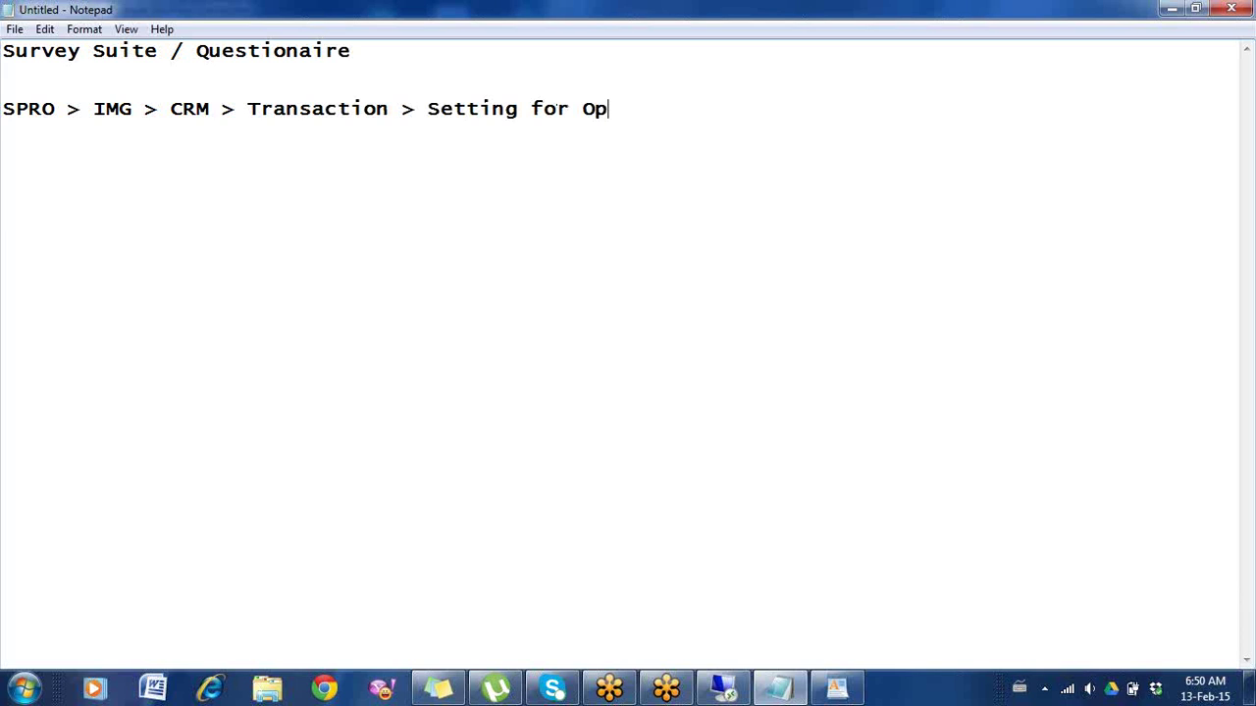
{"action": "type", "text": "portunity > "}
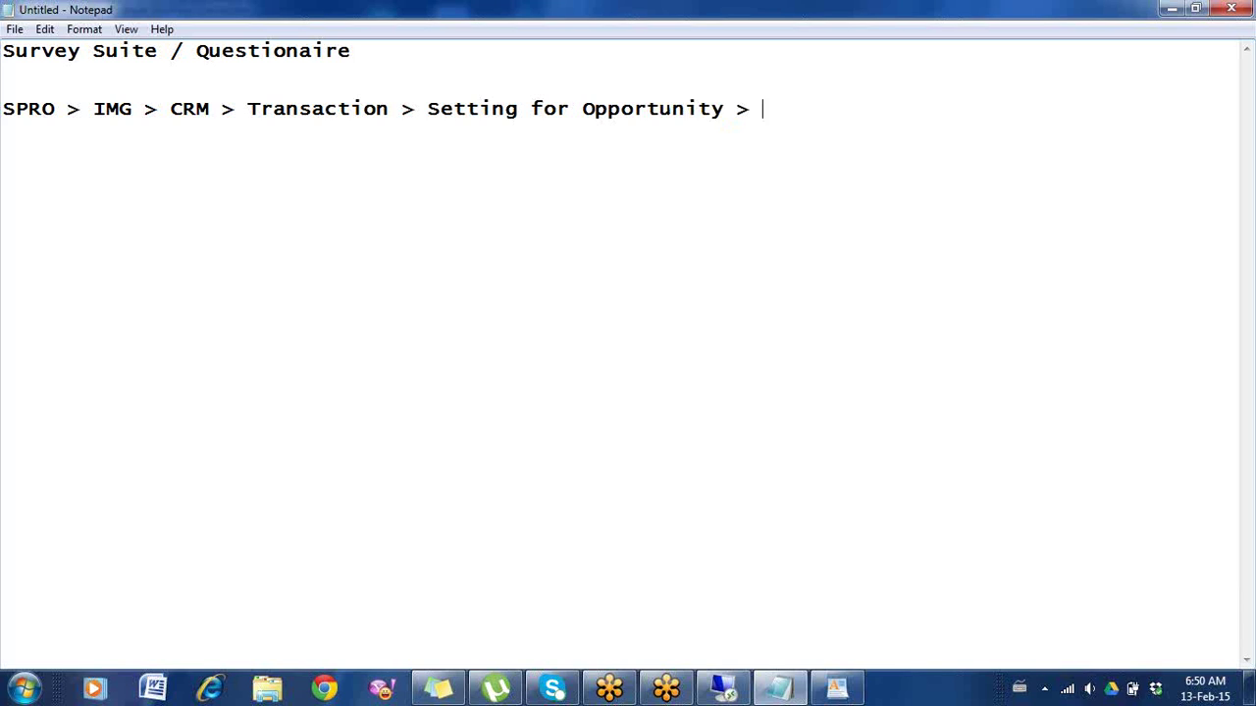
Step: Complete the path in the notes with "Sales Methodologyb > Questionaire for Opportunity > Define Questionaire"
{"action": "type", "text": "Sales Methodologyb > Ques"}
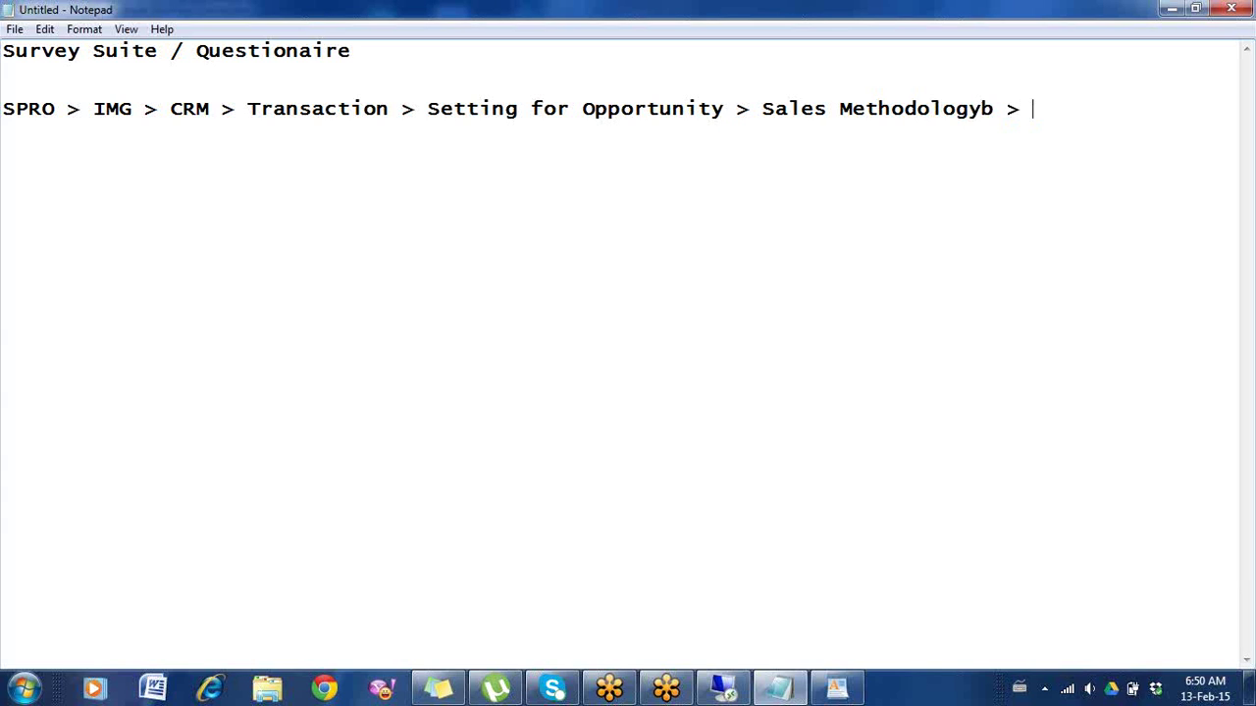
{"action": "type", "text": "tionaire for "}
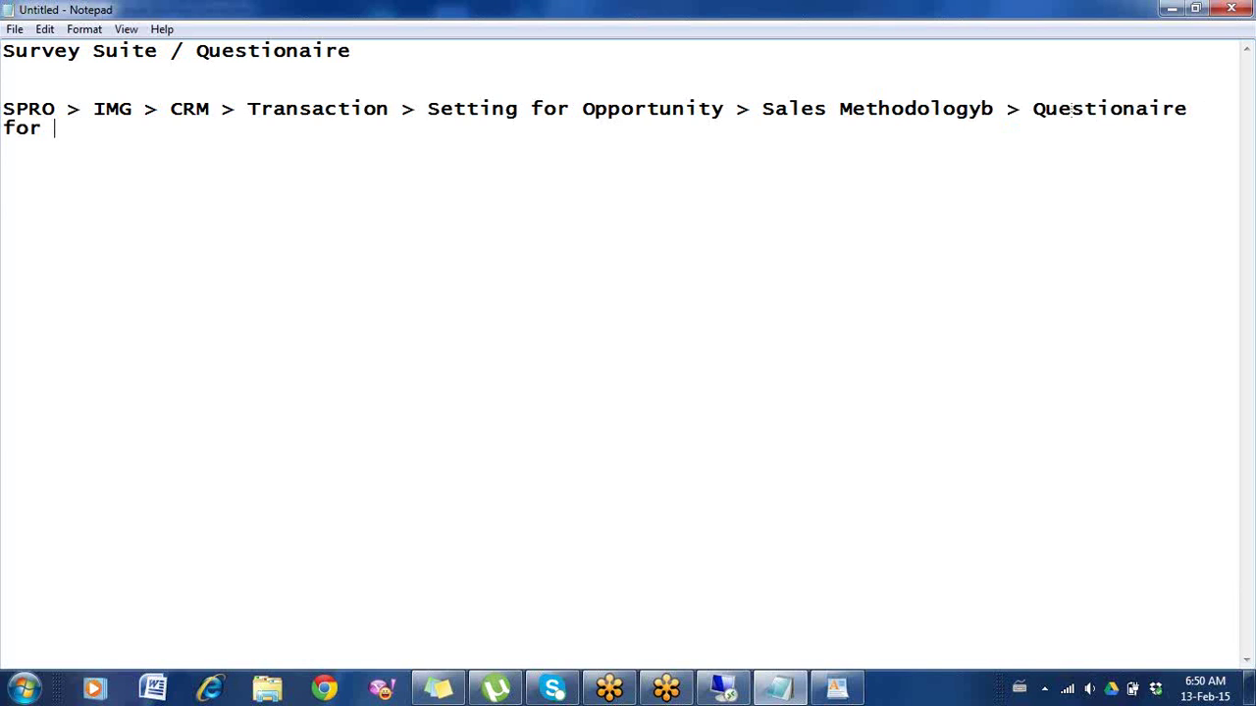
{"action": "type", "text": "Opportunity > "}
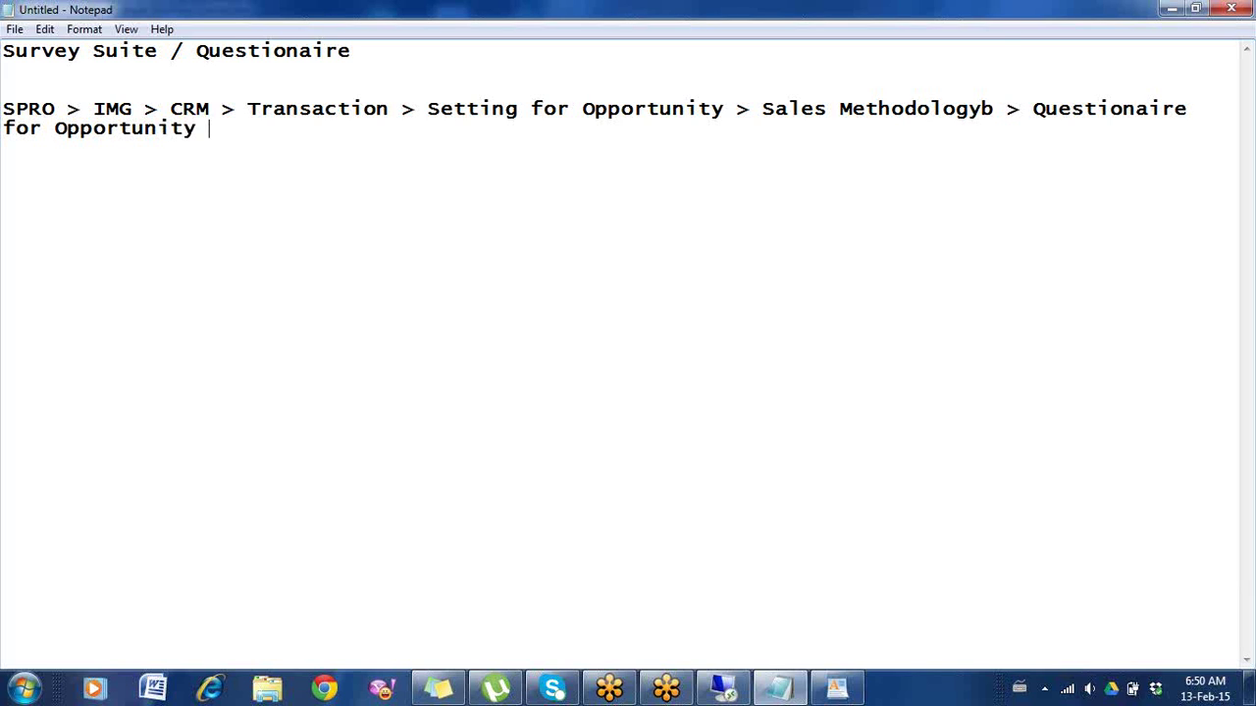
{"action": "type", "text": "Definme"}
{"action": "key", "text": "BackSpace"}
{"action": "key", "text": "BackSpace"}
{"action": "key", "text": "BackSpace"}
{"action": "type", "text": "e Quet"}
{"action": "key", "text": "BackSpace"}
{"action": "type", "text": "stionaire"}
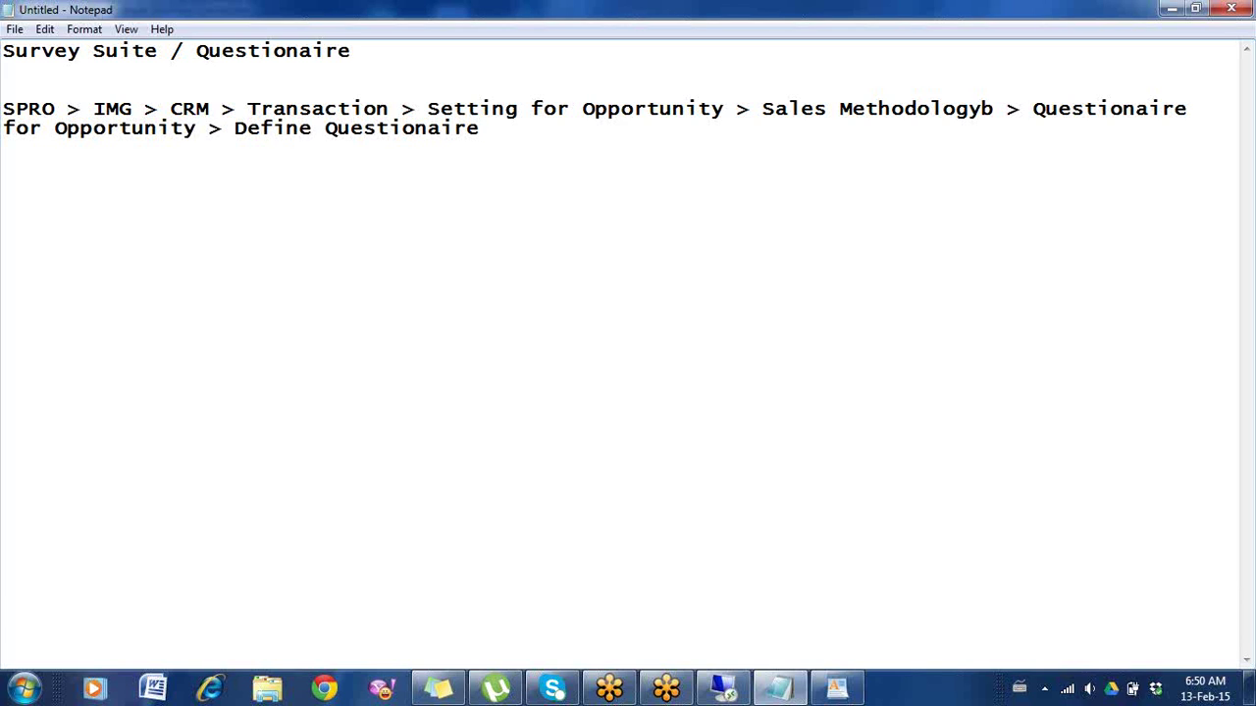
Step: Switch to the SAP remote desktop session and cancel creating the TEST opportunity, discarding its data
{"action": "left_click", "coordinate": [723, 688]}
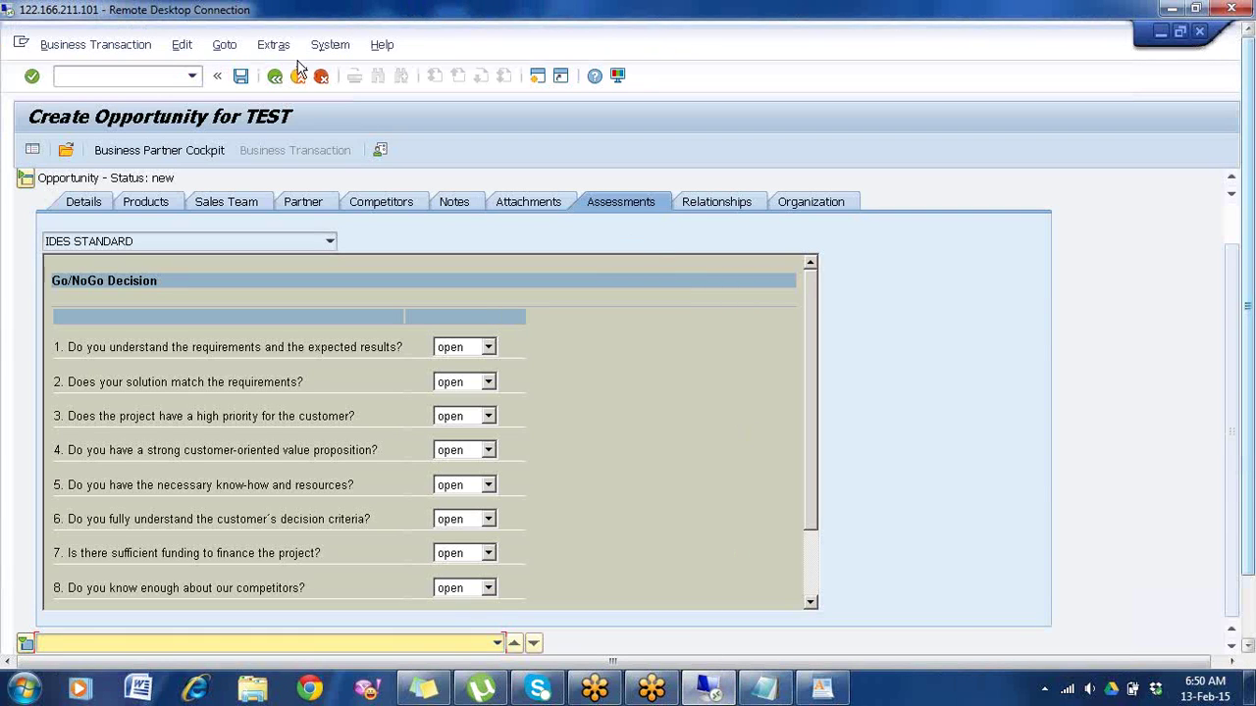
{"action": "left_click", "coordinate": [322, 77]}
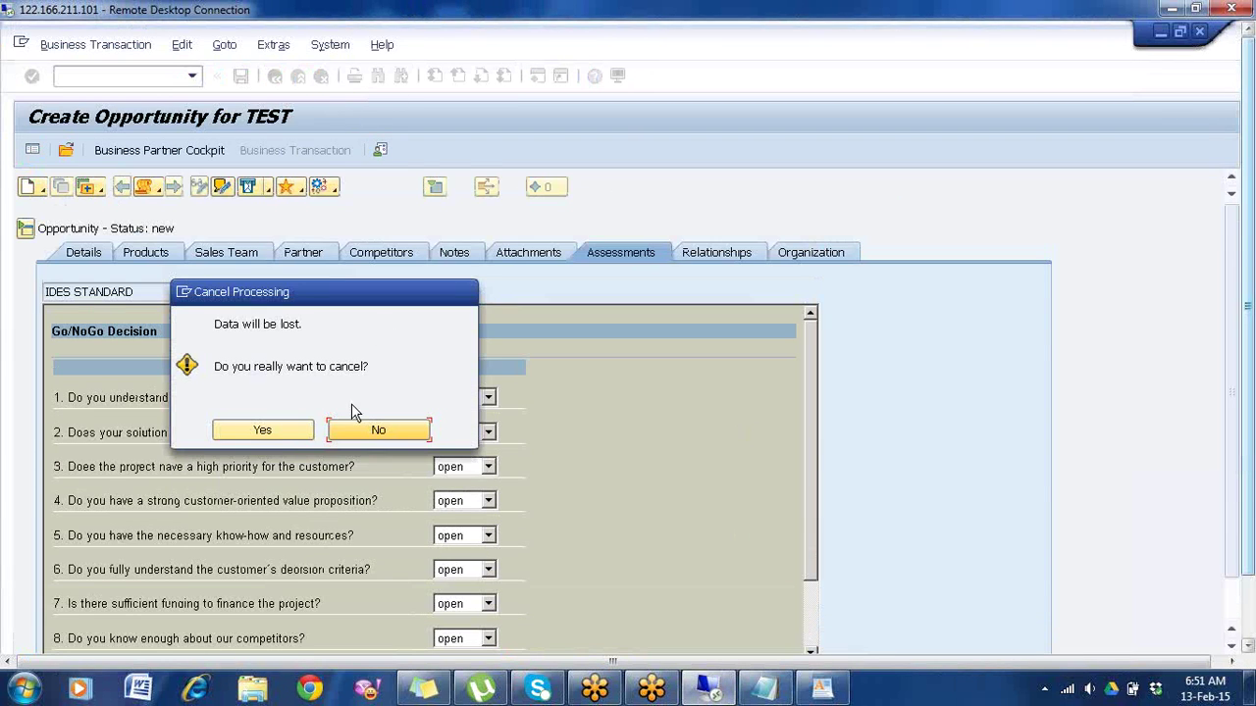
{"action": "left_click", "coordinate": [263, 431]}
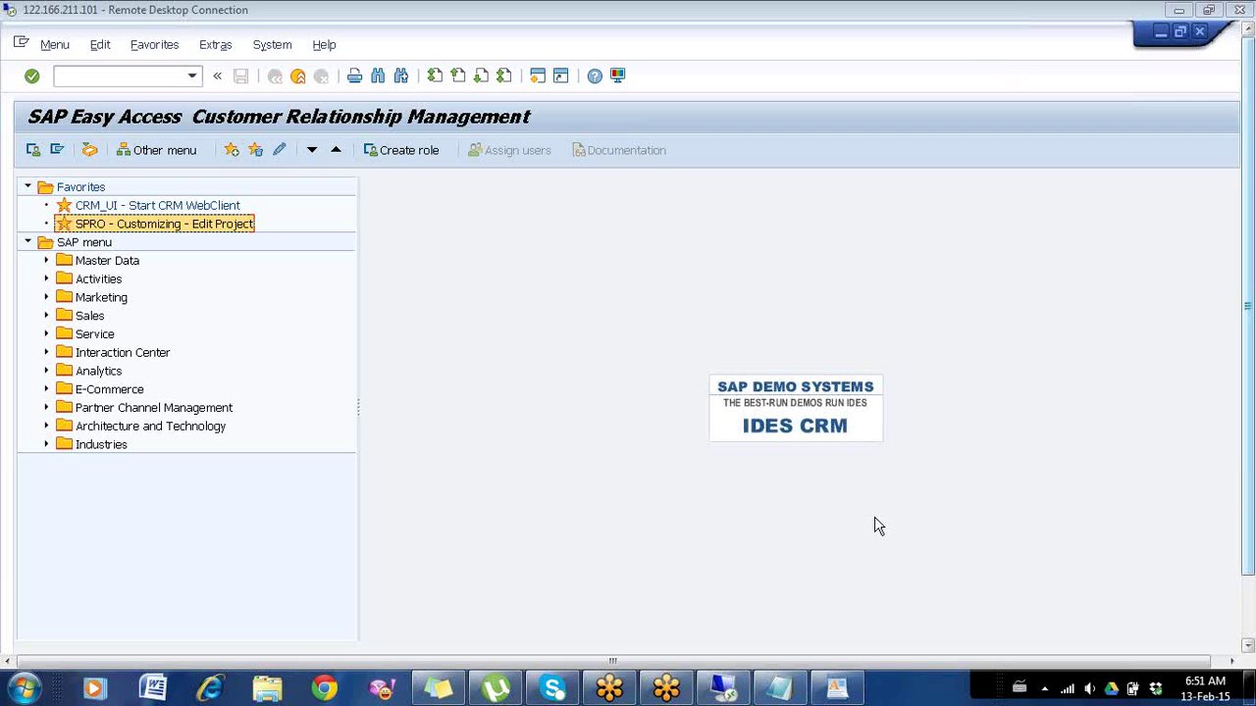
Step: Switch back to the Notepad notes and indent the heading "Survey Suite / Questionaire" by two tab stops
{"action": "left_click", "coordinate": [835, 687]}
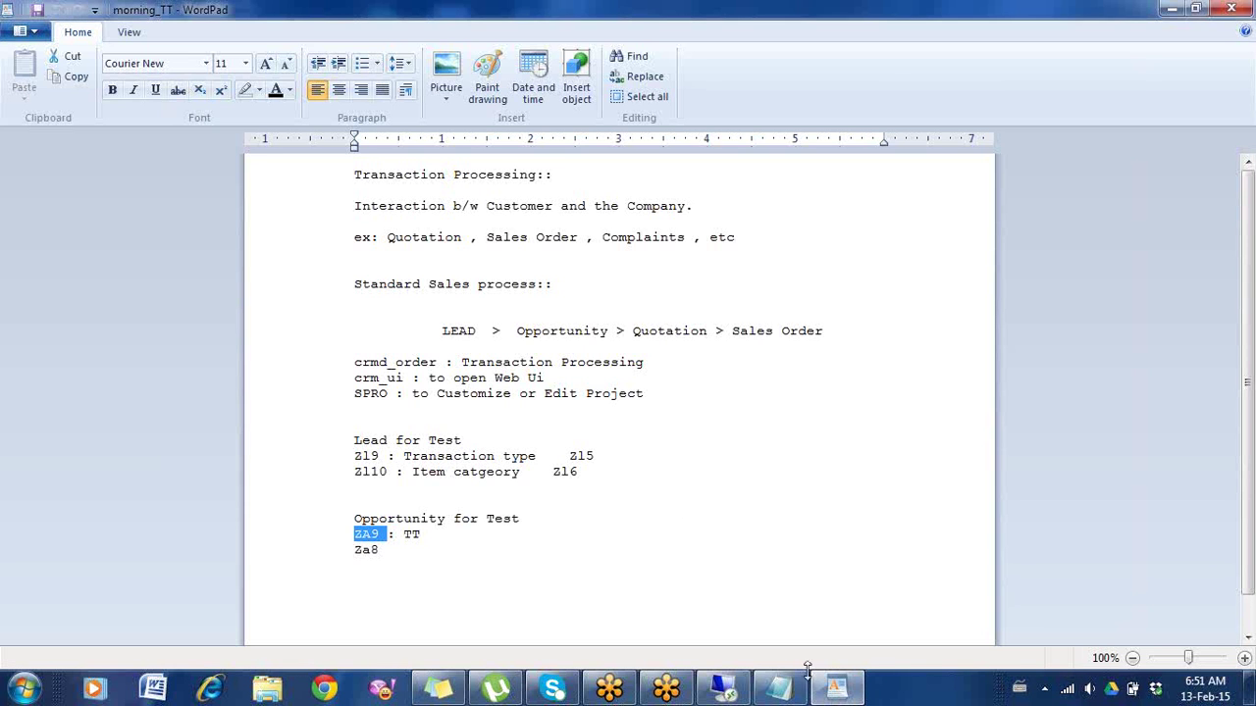
{"action": "left_click", "coordinate": [777, 695]}
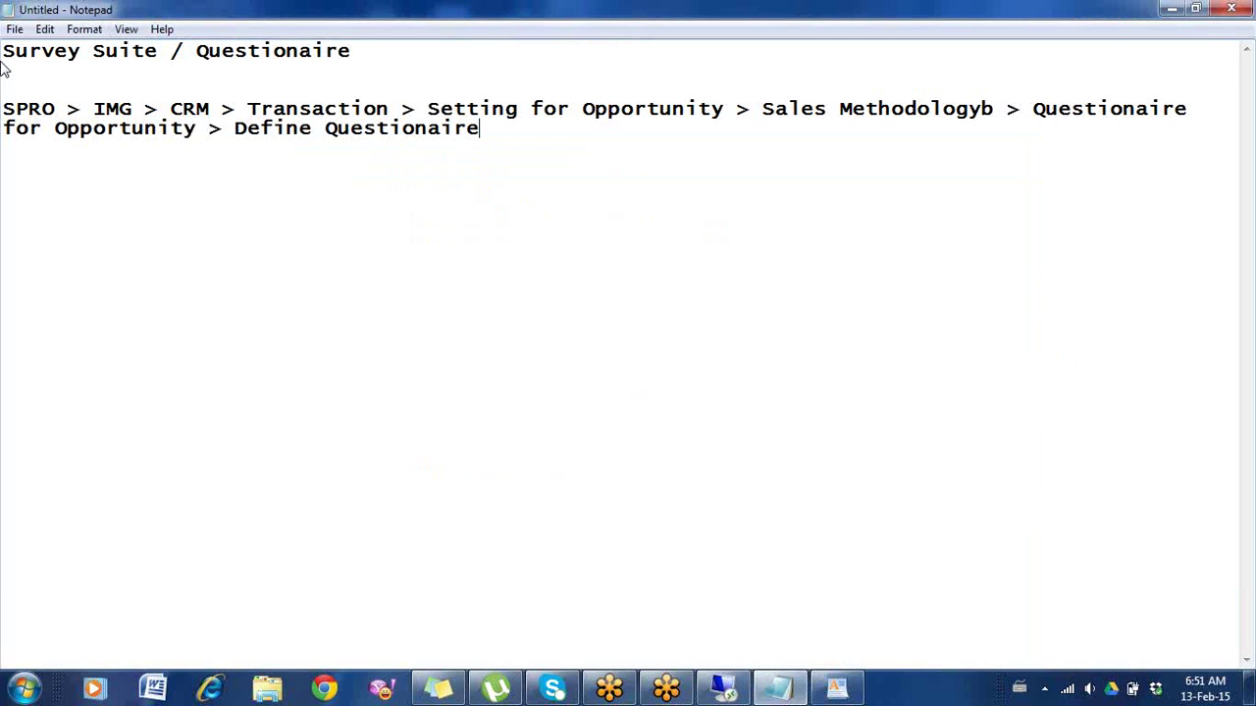
{"action": "left_click", "coordinate": [5, 51]}
{"action": "key", "text": "Tab"}
{"action": "key", "text": "Tab"}
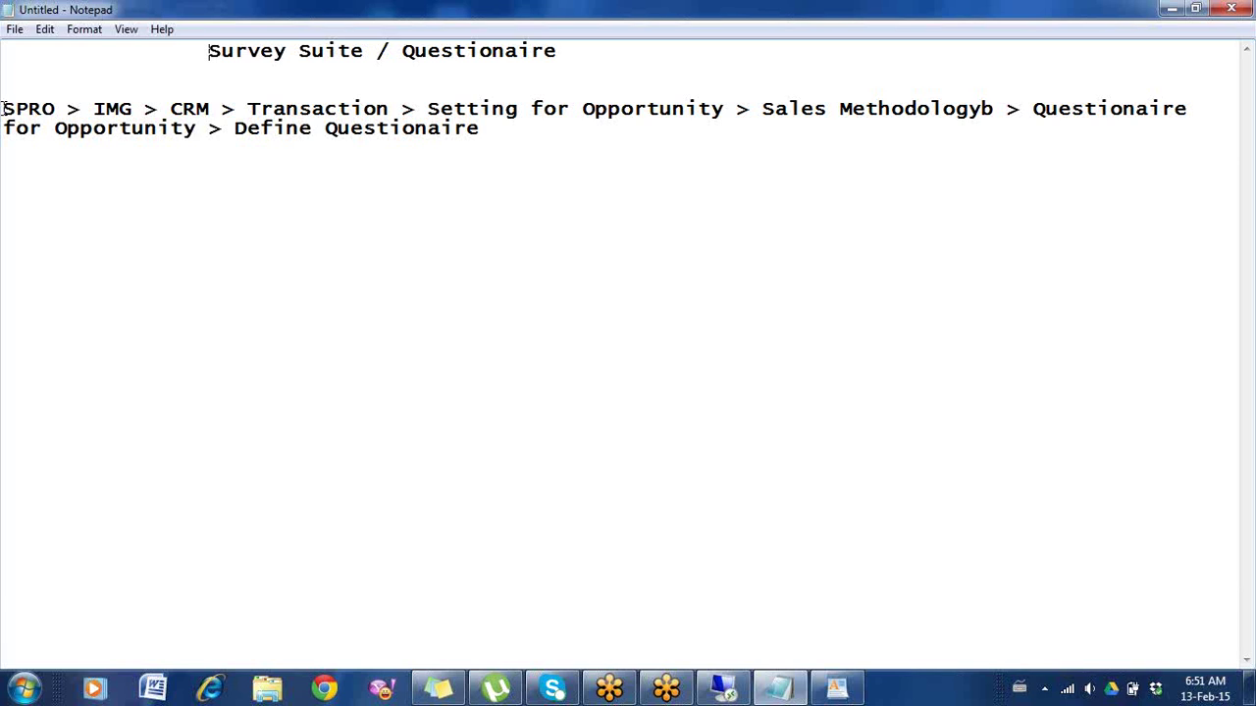
{"action": "left_click_drag", "start_coordinate": [2, 110], "coordinate": [504, 167]}
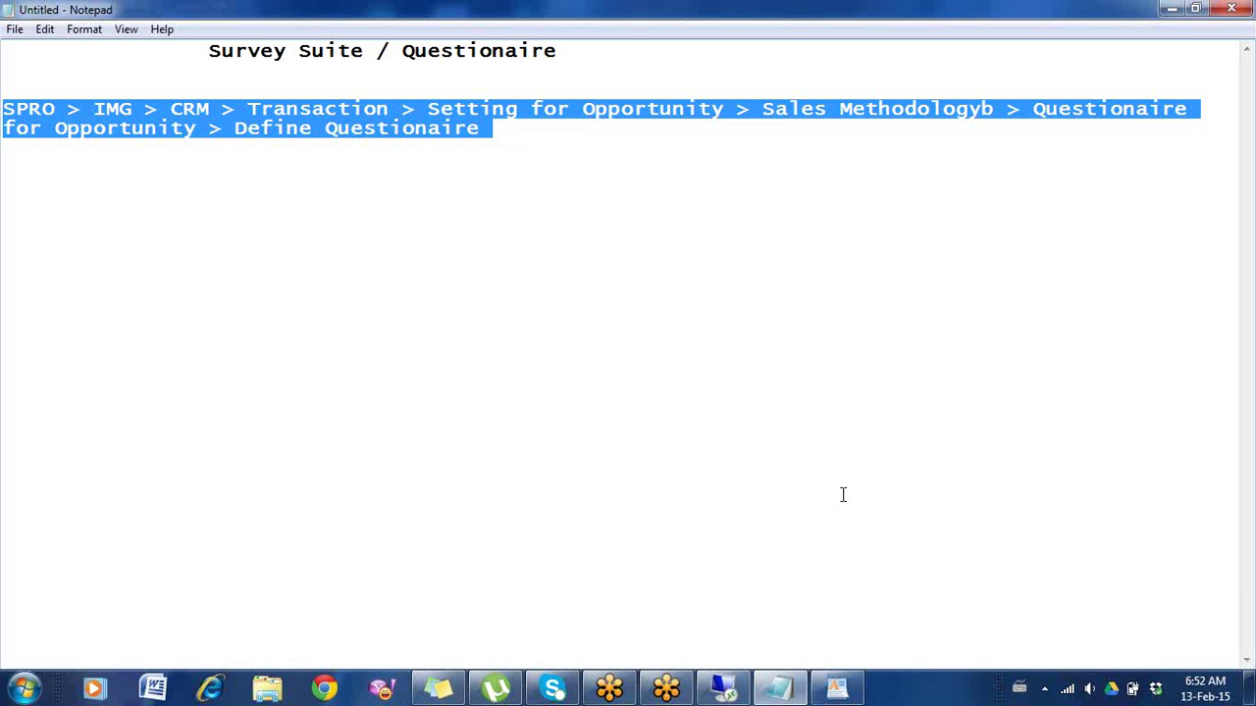
{"action": "mouse_move", "coordinate": [726, 689]}
{"action": "left_click", "coordinate": [744, 636]}
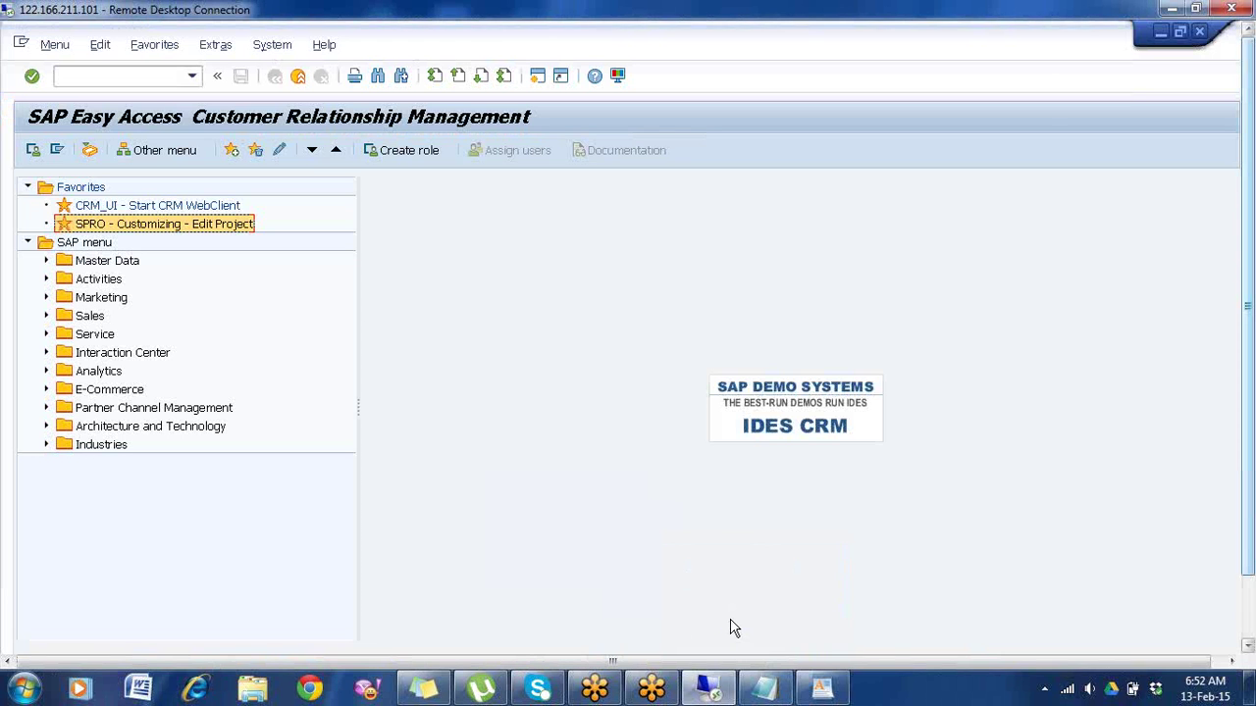
{"action": "left_click", "coordinate": [660, 477]}
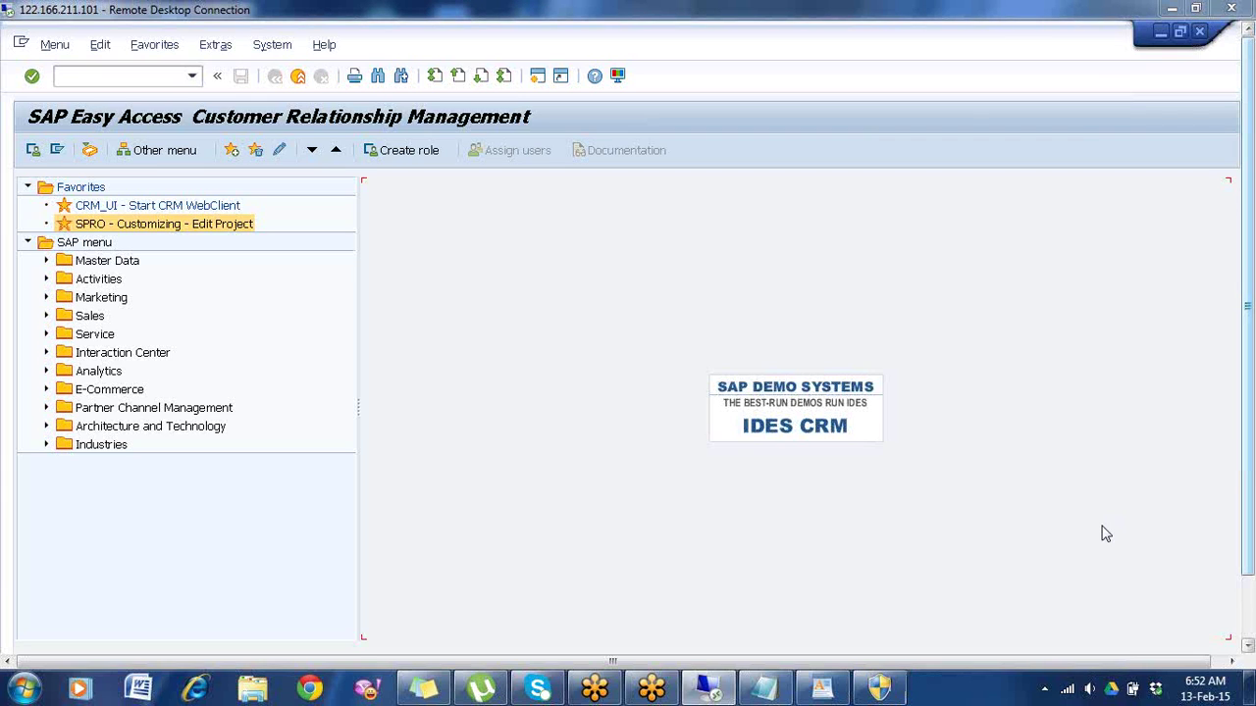
{"action": "left_click", "coordinate": [1189, 367]}
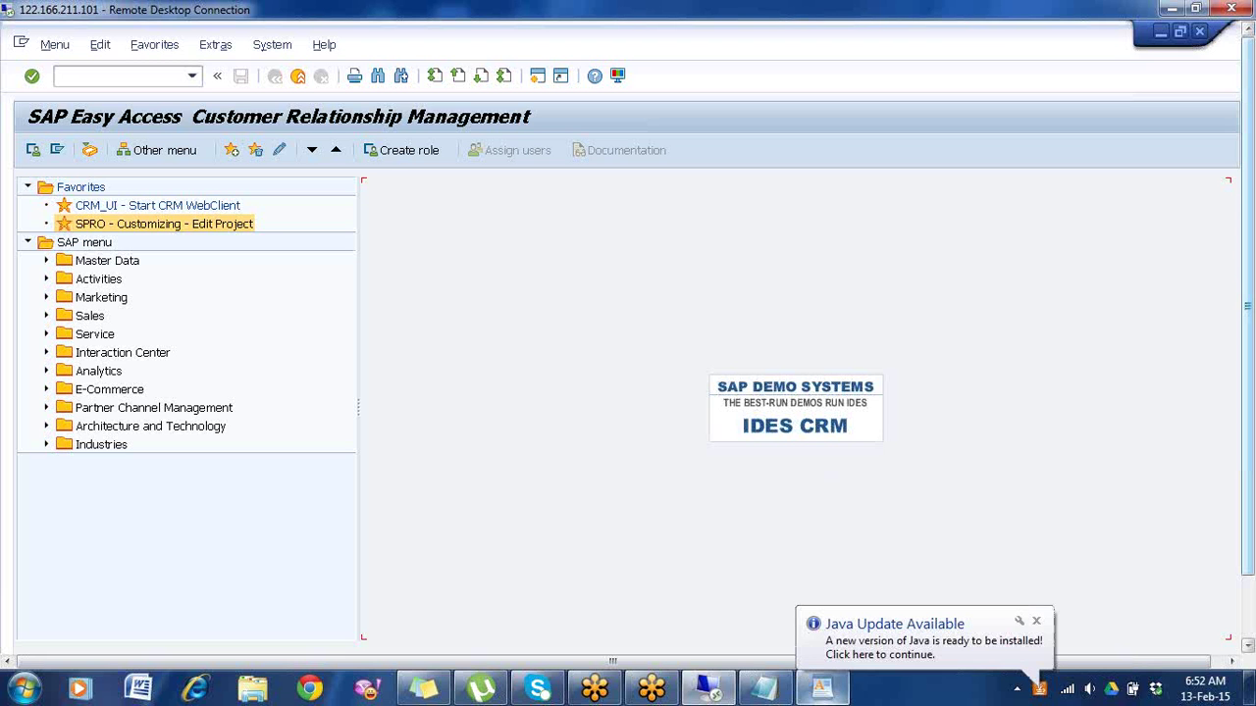
Step: Return to the Notepad notes and correct "Sales Methodologyb" to "Sales Methodology" in the path
{"action": "left_click", "coordinate": [780, 687]}
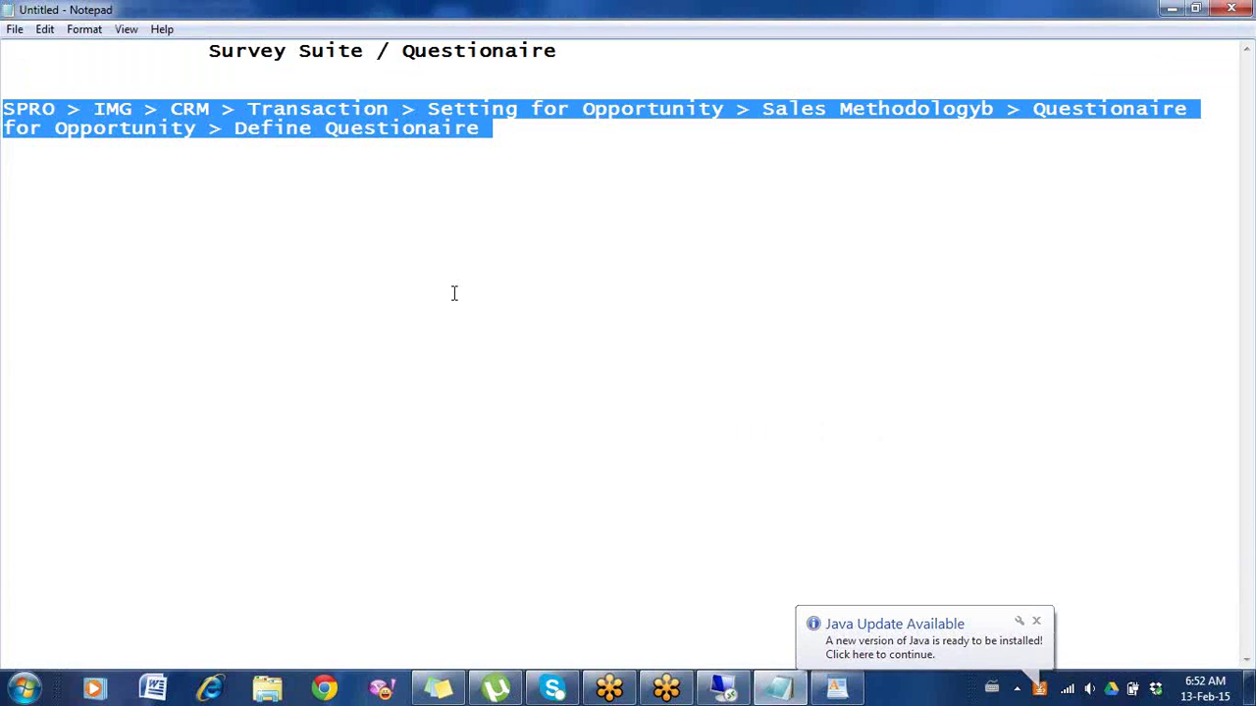
{"action": "left_click", "coordinate": [525, 186]}
{"action": "left_click_drag", "start_coordinate": [483, 135], "coordinate": [25, 93]}
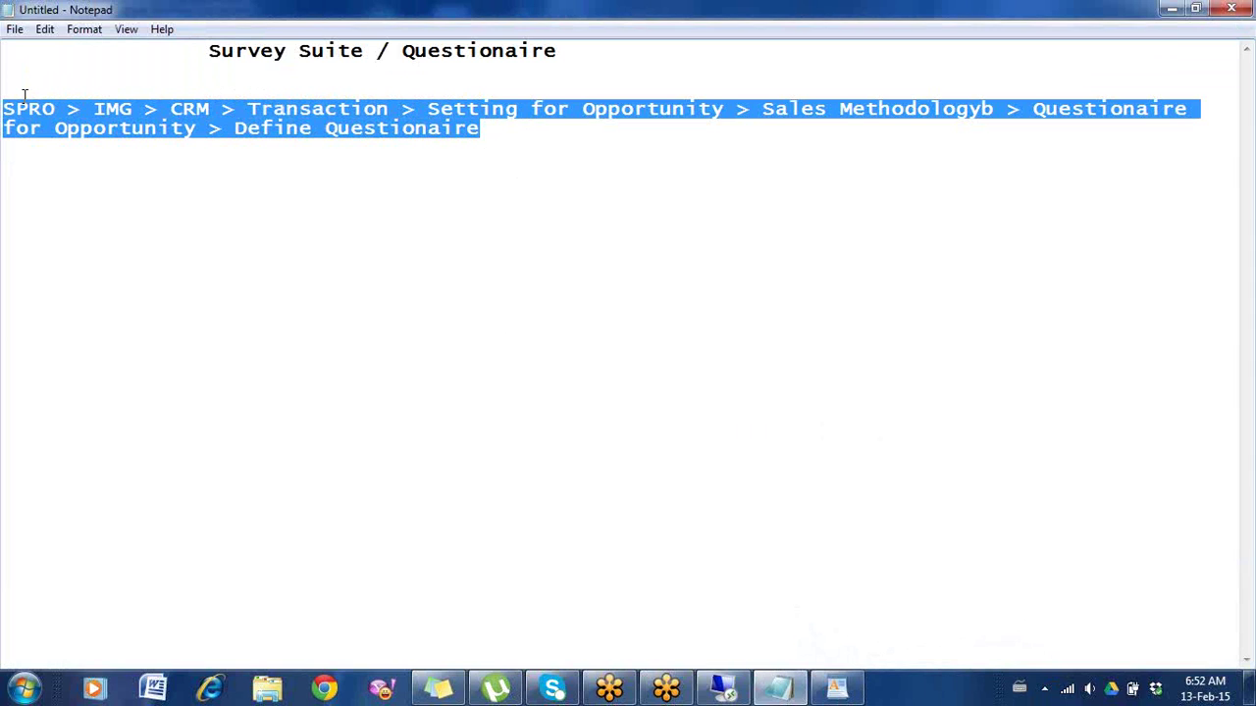
{"action": "left_click", "coordinate": [523, 164]}
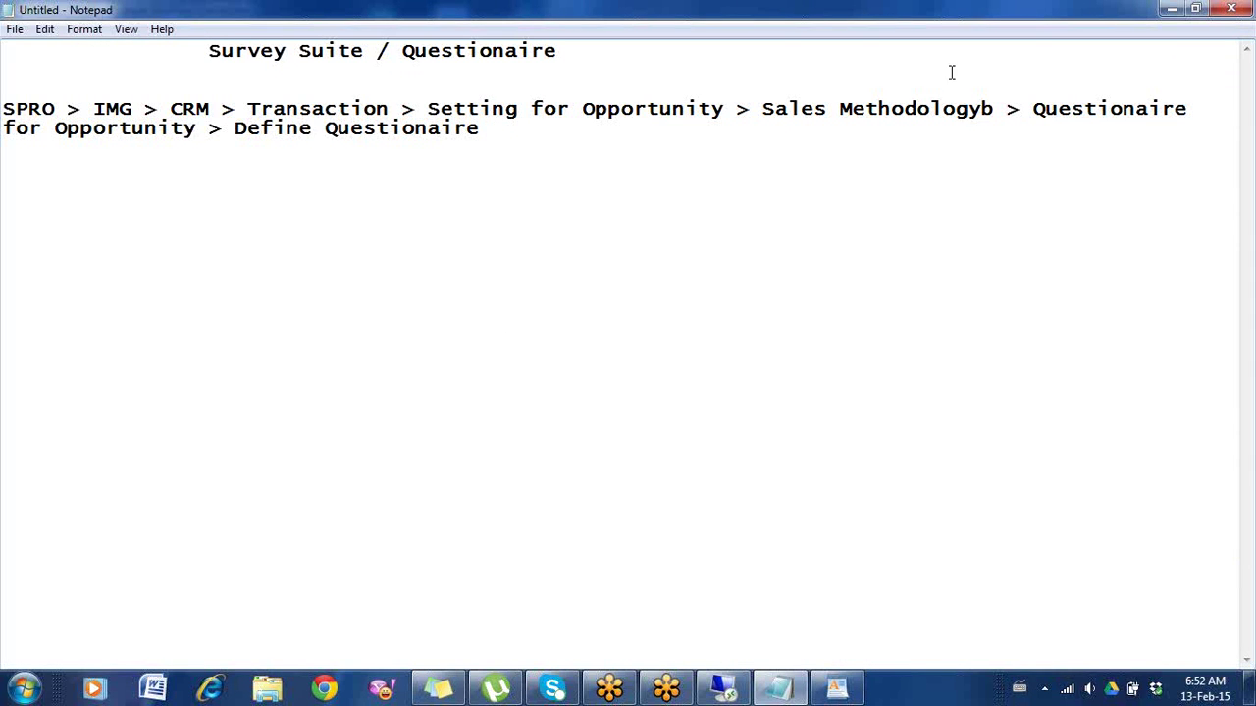
{"action": "left_click", "coordinate": [997, 110]}
{"action": "key", "text": "BackSpace"}
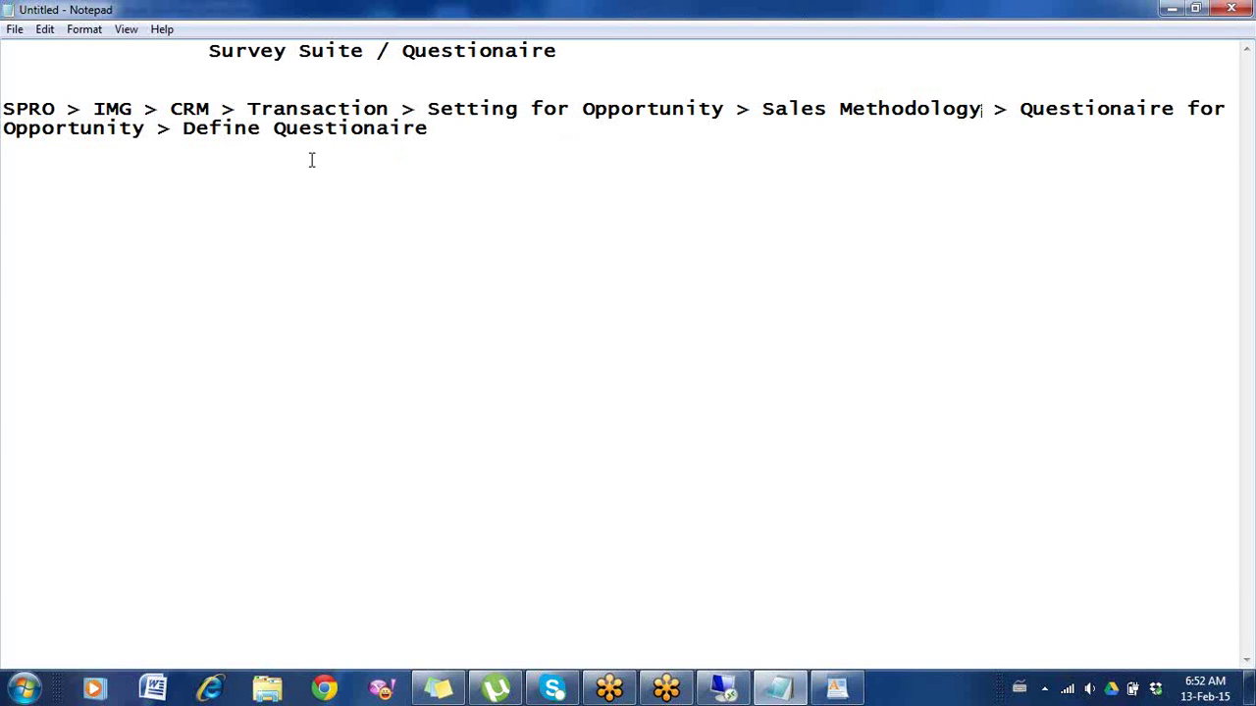
Step: Switch to the SAP session, open the SPRO customizing favorite and display the implementation guide (IMG)
{"action": "left_click", "coordinate": [1173, 9]}
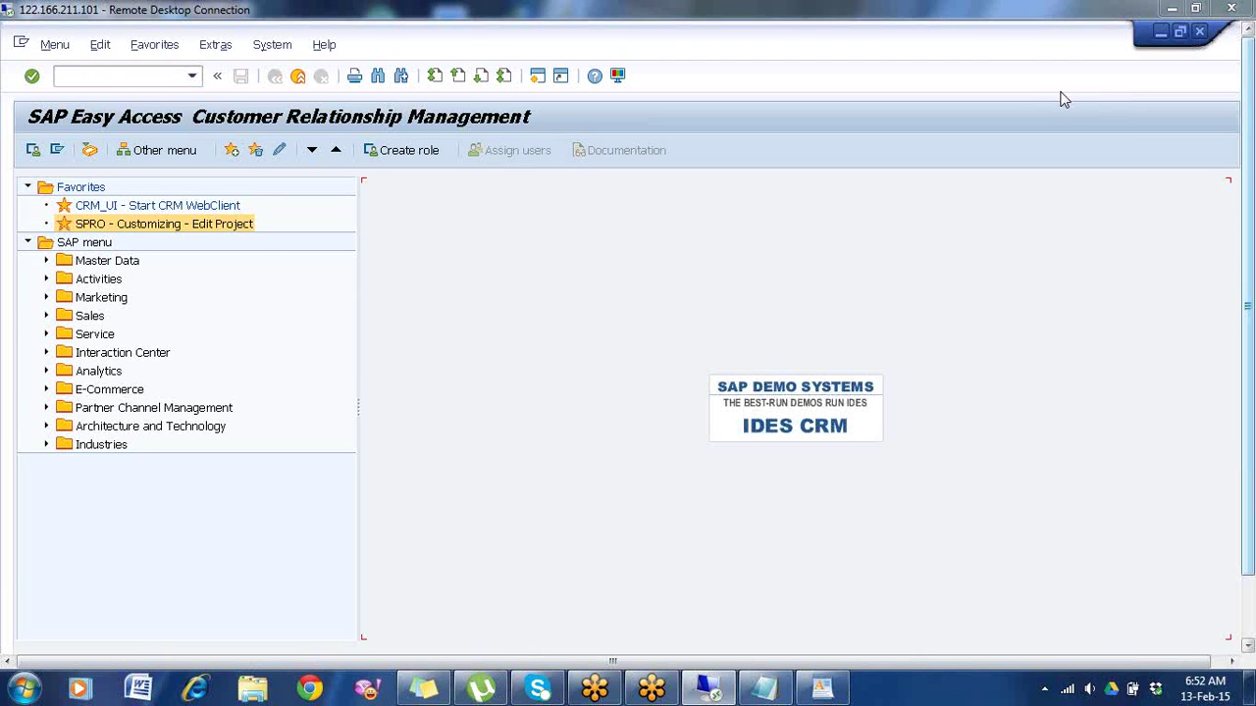
{"action": "double_click", "coordinate": [132, 224]}
{"action": "left_click", "coordinate": [111, 153]}
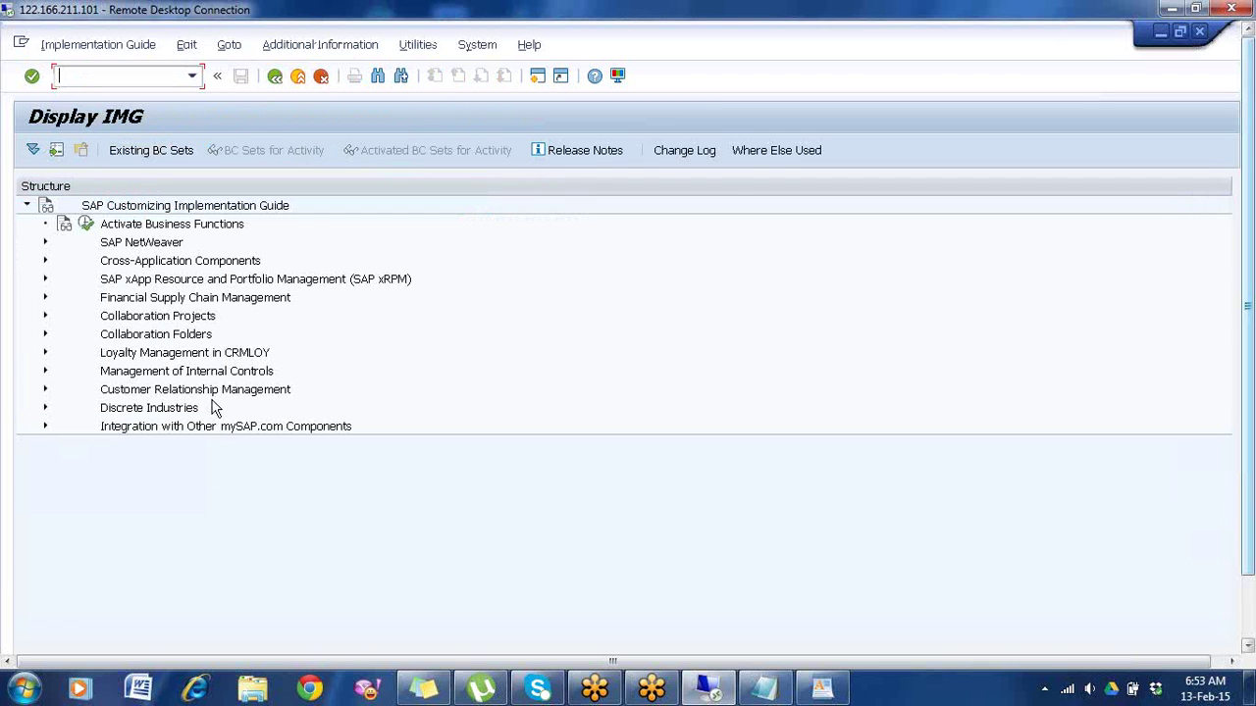
Step: Expand Customer Relationship Management and its Transactions node in the IMG structure
{"action": "double_click", "coordinate": [216, 393]}
{"action": "key", "text": "Down"}
{"action": "key", "text": "Down"}
{"action": "key", "text": "Down"}
{"action": "key", "text": "Down"}
{"action": "key", "text": "Down"}
{"action": "key", "text": "Down"}
{"action": "key", "text": "Down"}
{"action": "key", "text": "Down"}
{"action": "key", "text": "Down"}
{"action": "key", "text": "Down"}
{"action": "key", "text": "Down"}
{"action": "key", "text": "Right"}
Step: Expand Settings for Opportunities under the Transactions node
{"action": "key", "text": "Down"}
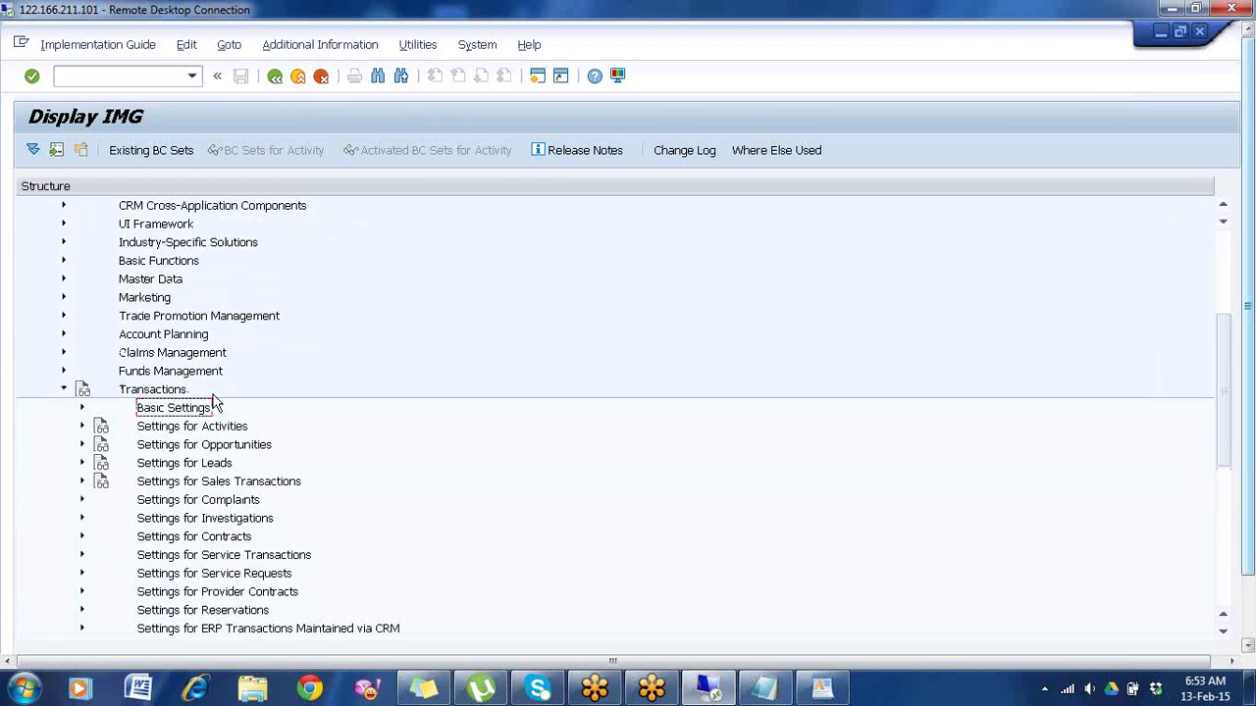
{"action": "key", "text": "Right"}
{"action": "key", "text": "Left"}
{"action": "key", "text": "Down"}
{"action": "key", "text": "Down"}
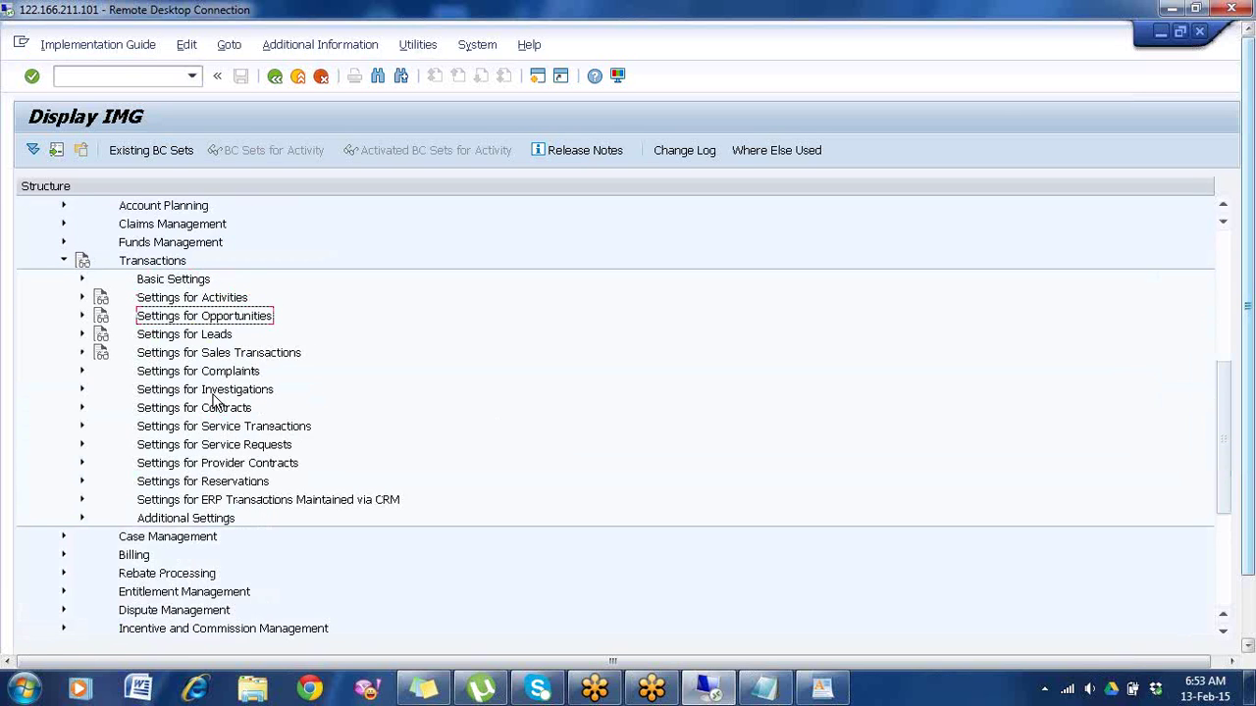
{"action": "key", "text": "Right"}
Step: Expand Sales Methodology under Settings for Opportunities, including its Questionnaire for Opportunities node
{"action": "key", "text": "Down"}
{"action": "key", "text": "Down"}
{"action": "key", "text": "Down"}
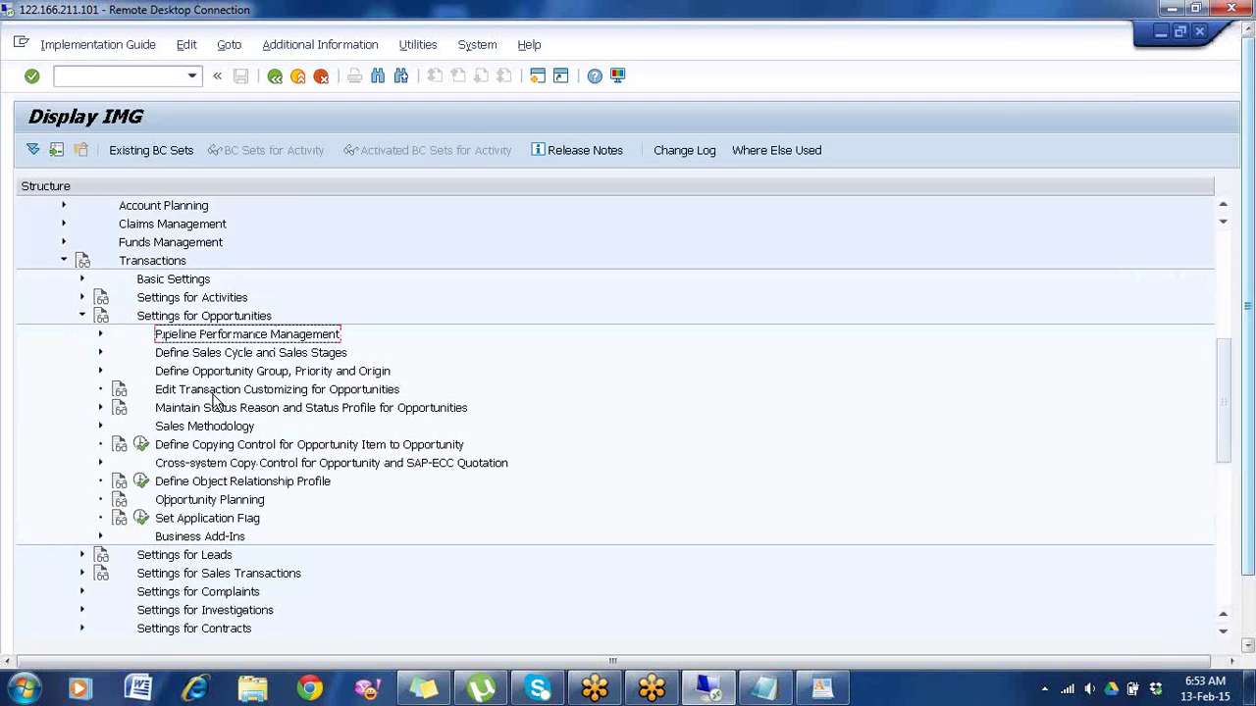
{"action": "key", "text": "Down"}
{"action": "key", "text": "Down"}
{"action": "key", "text": "Down"}
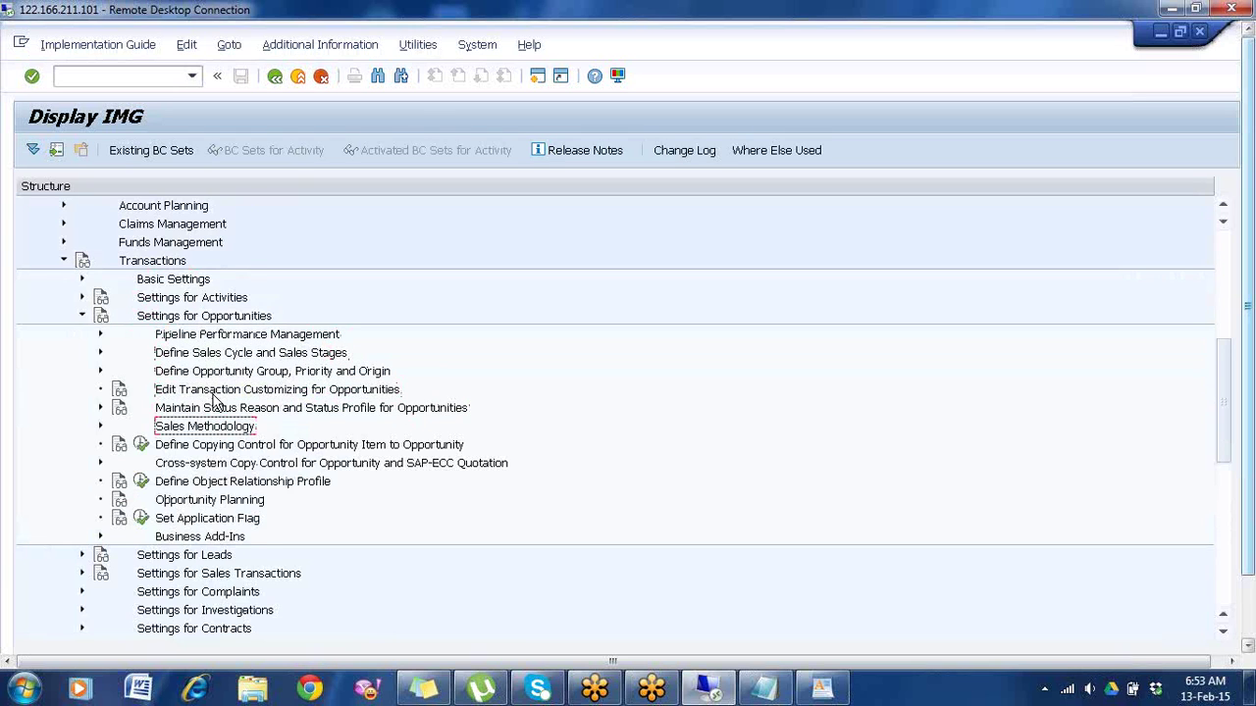
{"action": "key", "text": "Right"}
{"action": "key", "text": "Down"}
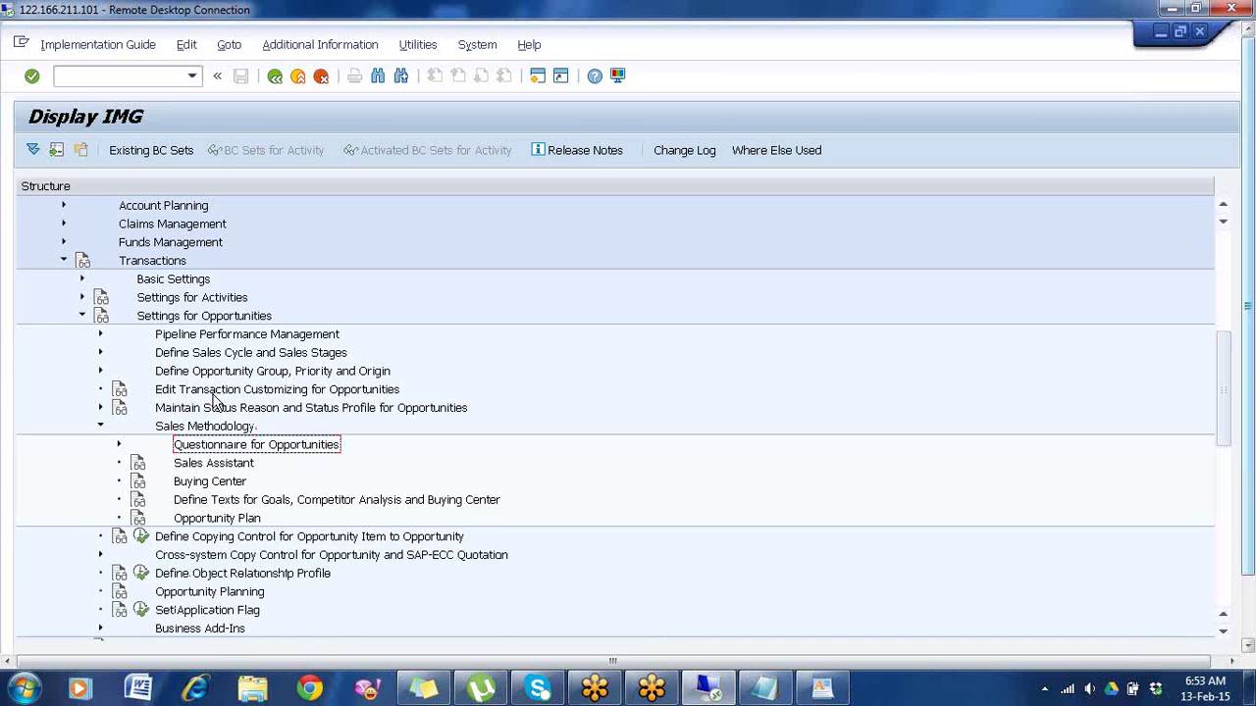
{"action": "key", "text": "Right"}
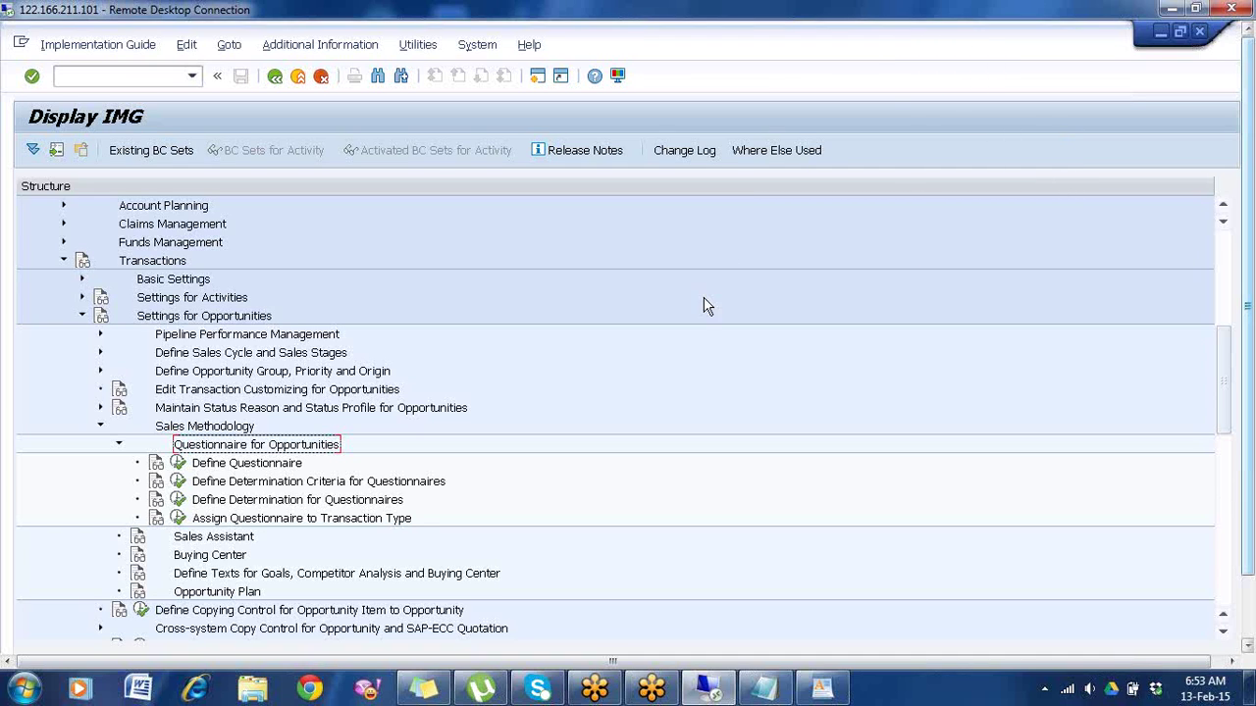
Step: Execute the Define Questionnaire activity and expand the Opportunities folder in the CRM Survey Suite
{"action": "left_click", "coordinate": [267, 467]}
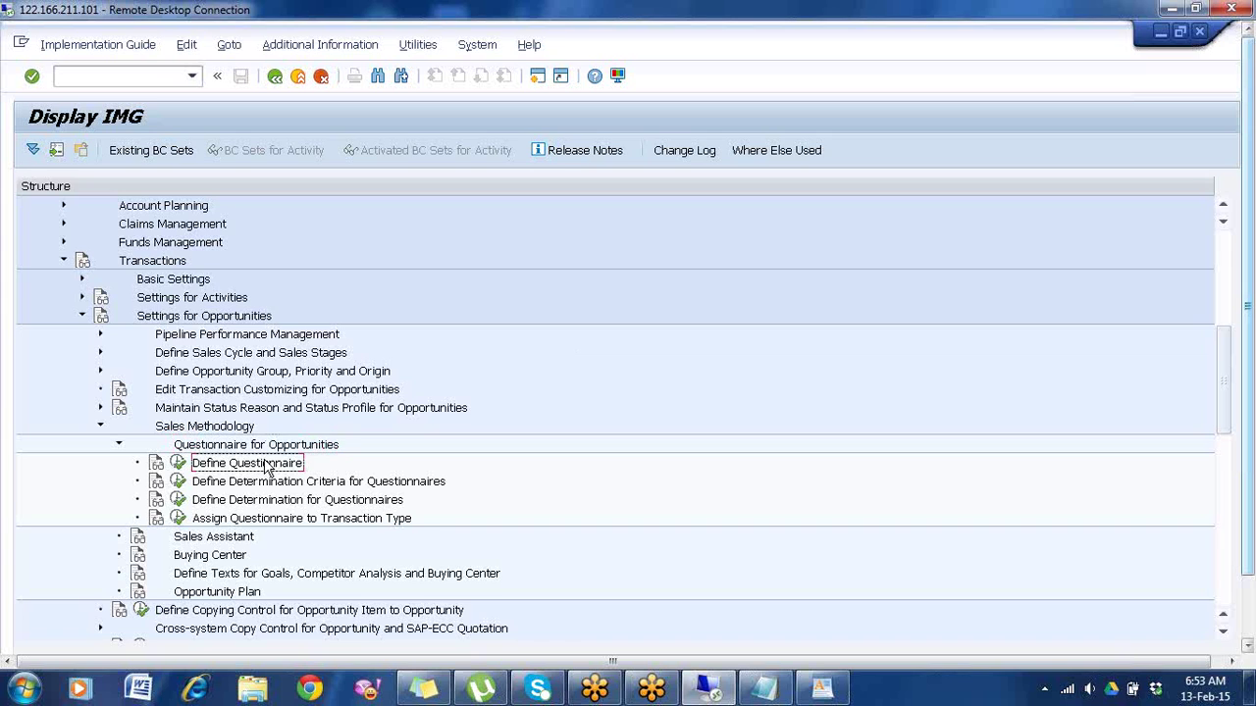
{"action": "left_click", "coordinate": [179, 465]}
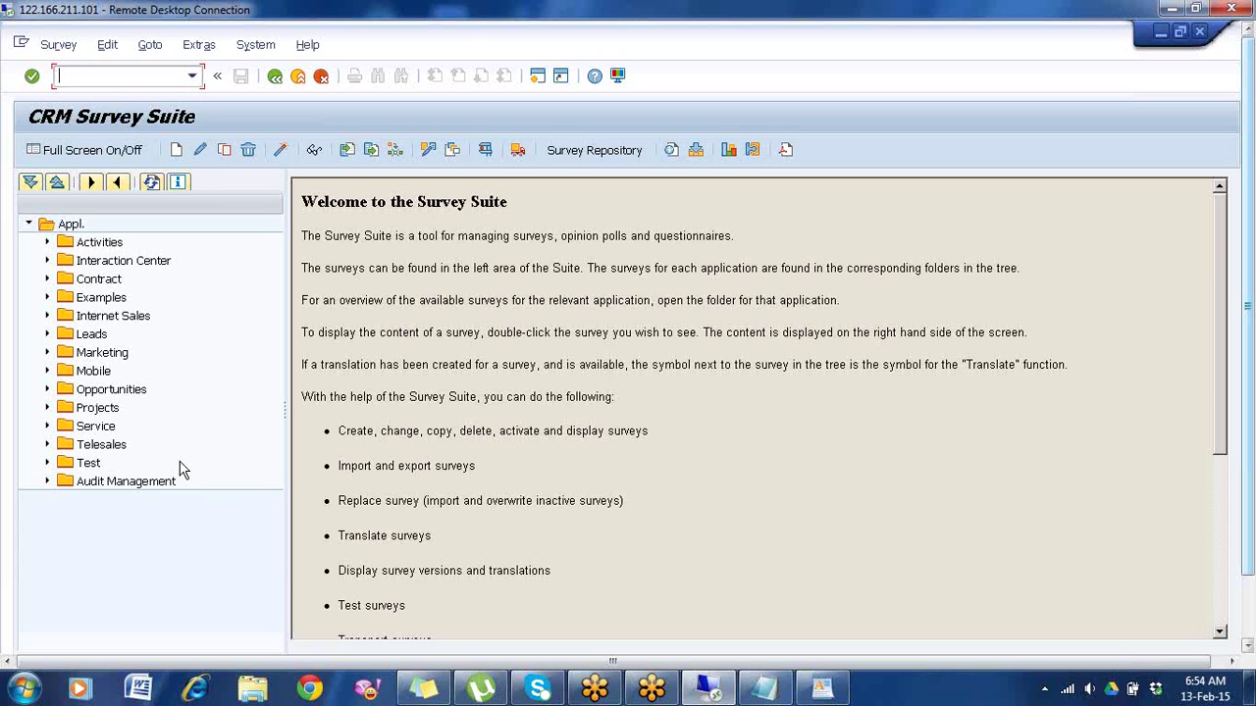
{"action": "left_click", "coordinate": [133, 395]}
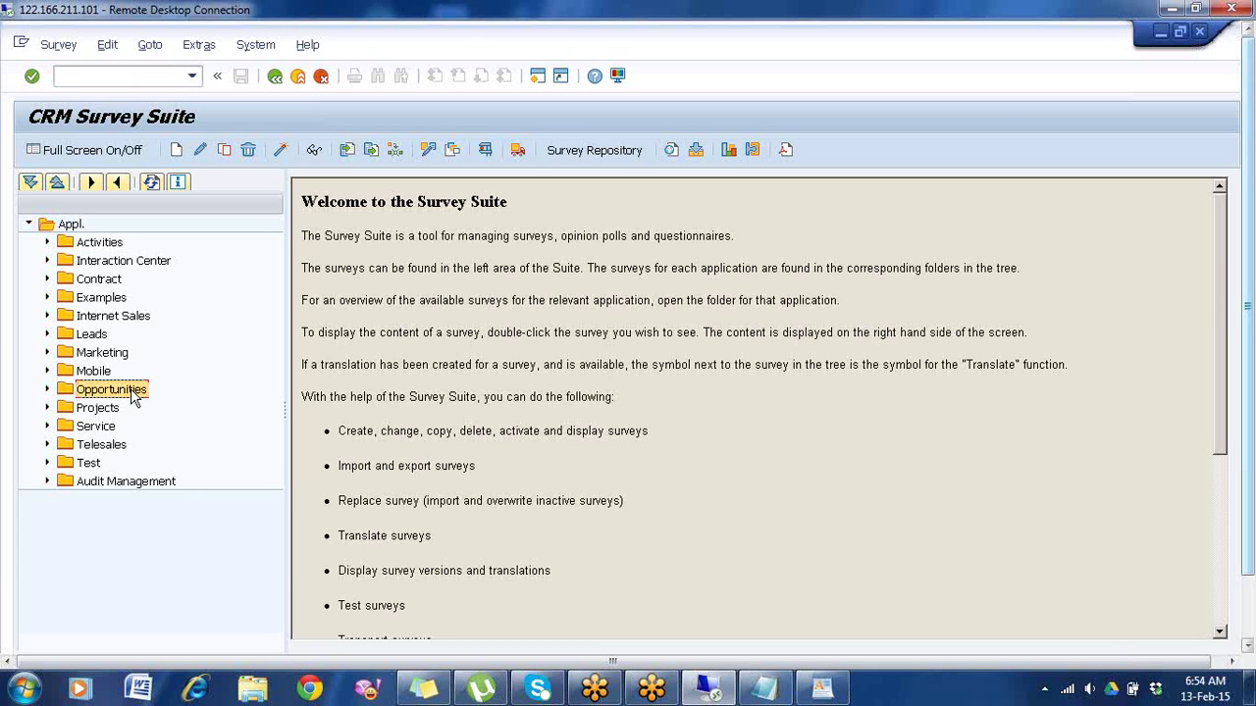
{"action": "left_click", "coordinate": [81, 339]}
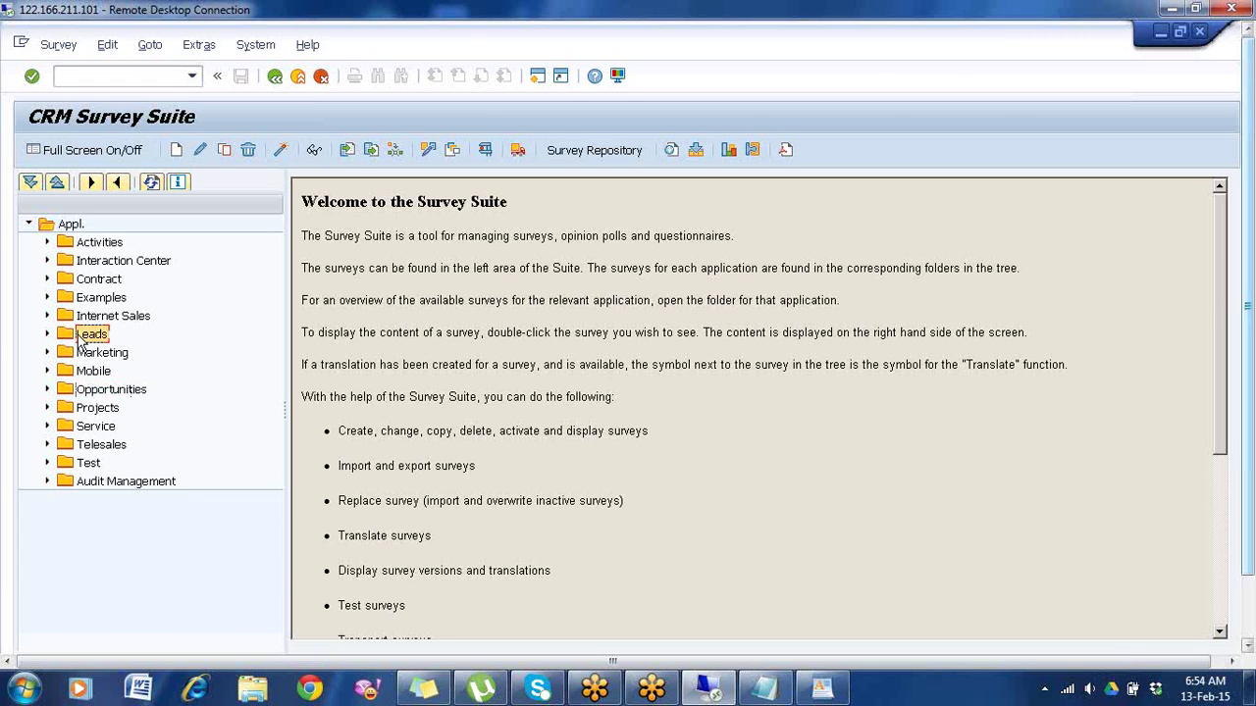
{"action": "left_click", "coordinate": [128, 395]}
{"action": "double_click", "coordinate": [128, 392]}
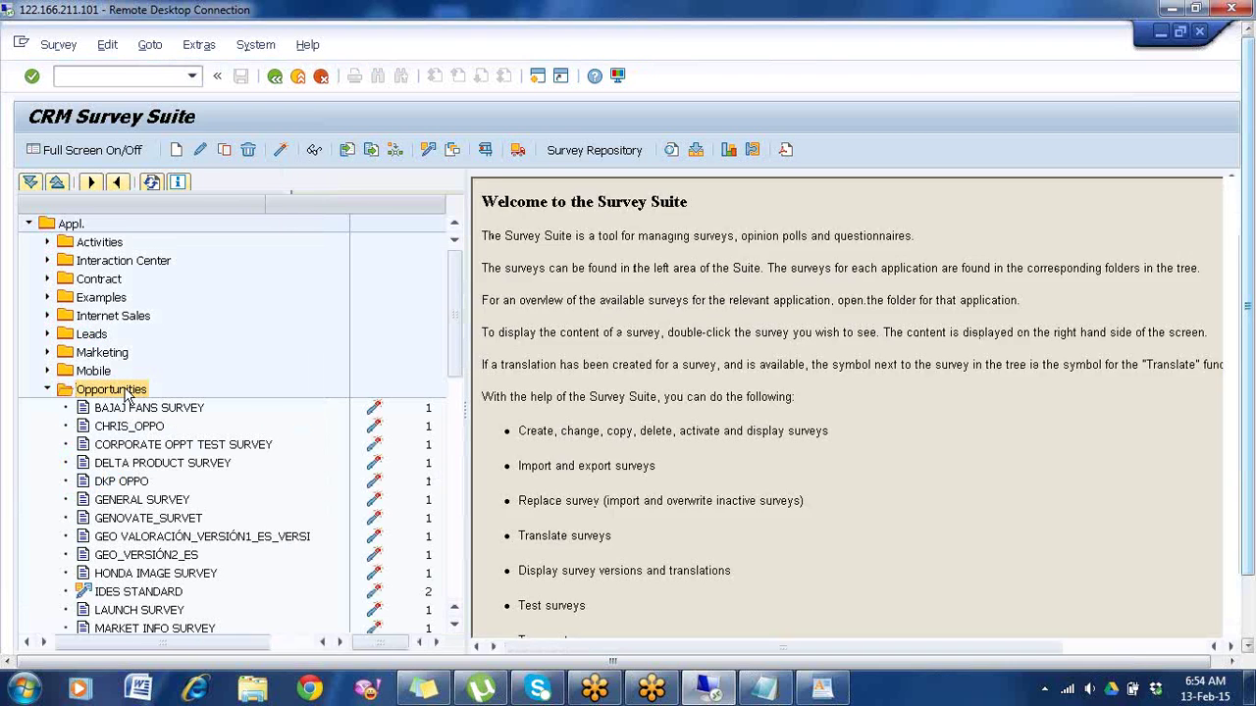
Step: Create a new survey named Product Launch Survey_01 for the Opportunities application and accept the generated template
{"action": "left_click", "coordinate": [176, 152]}
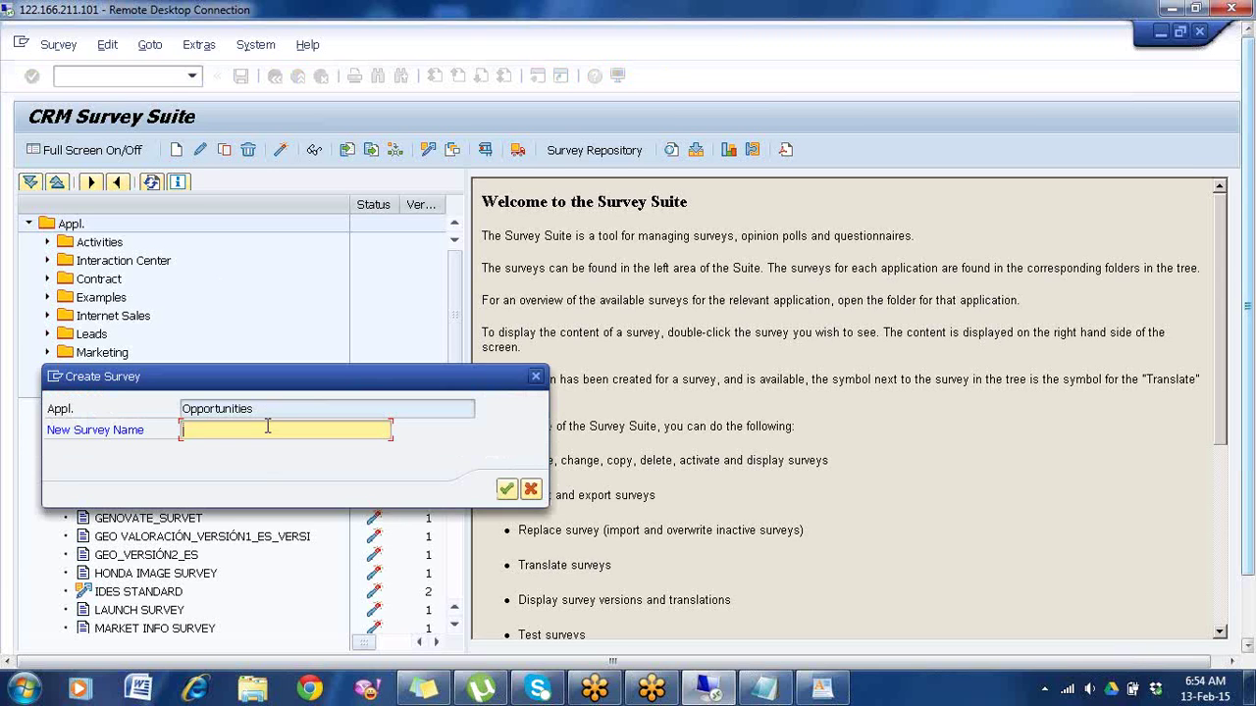
{"action": "type", "text": "Prouct Launch Survey"}
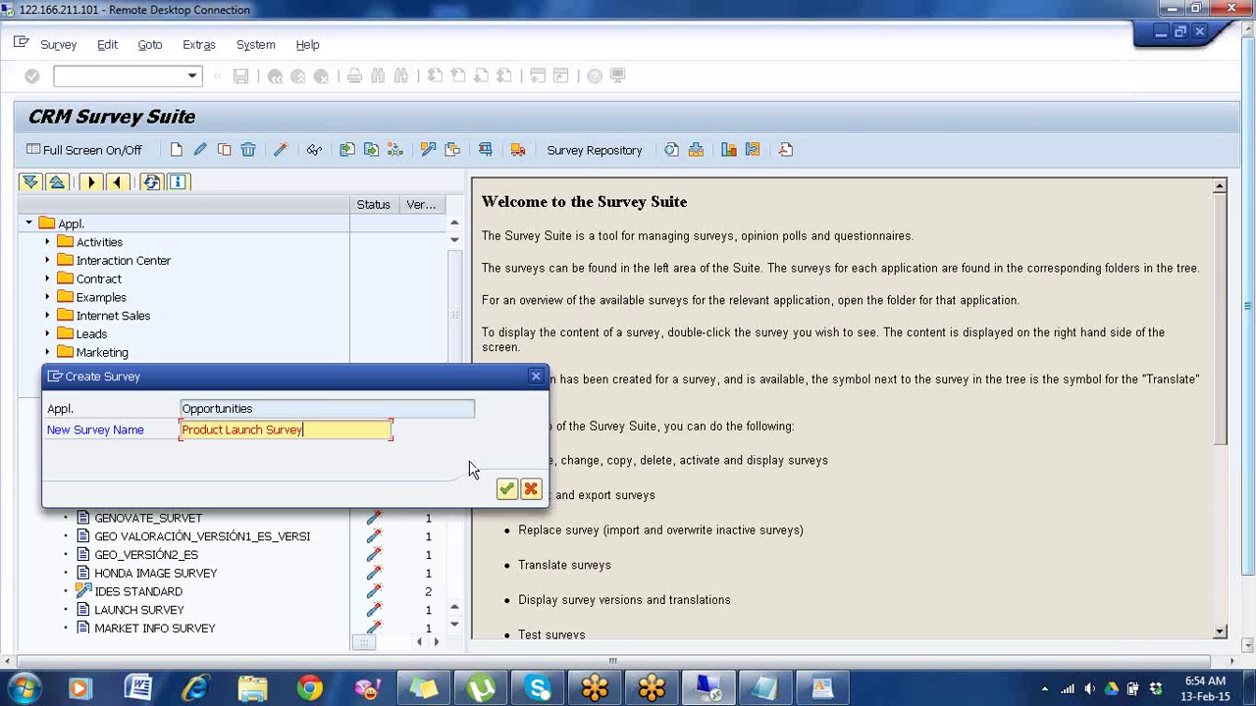
{"action": "type", "text": "_01"}
{"action": "left_click", "coordinate": [506, 489]}
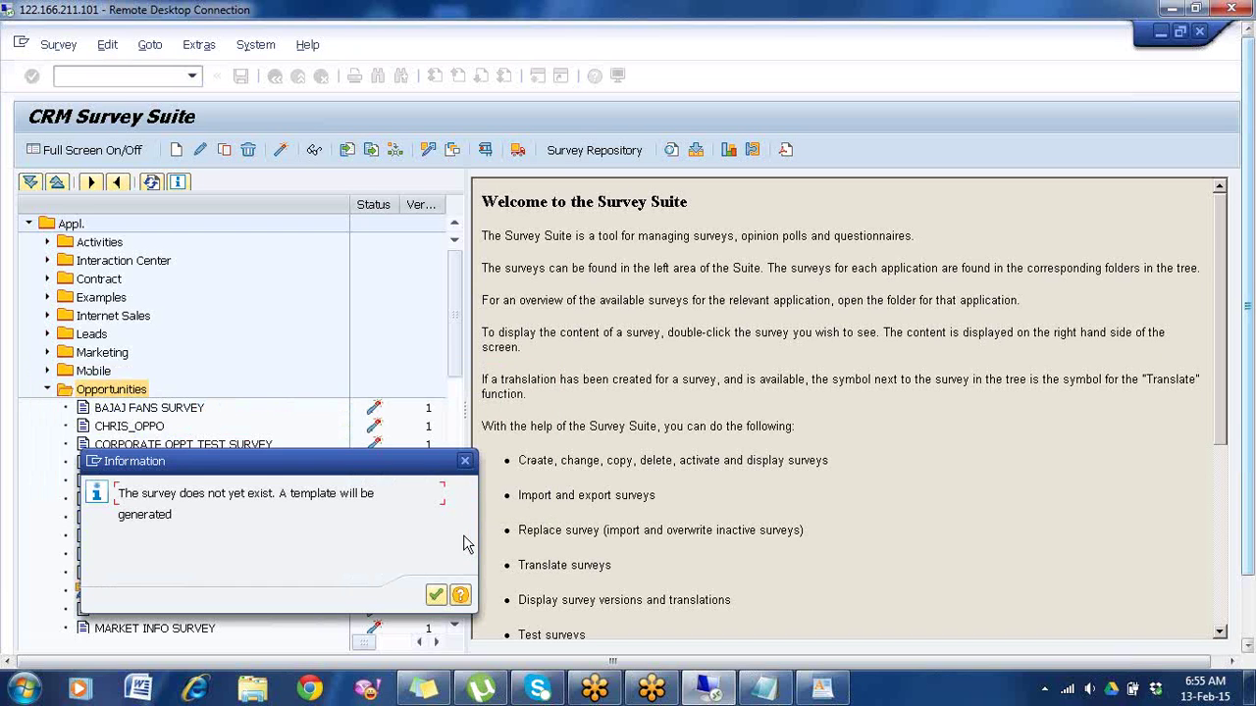
{"action": "key", "text": "Return"}
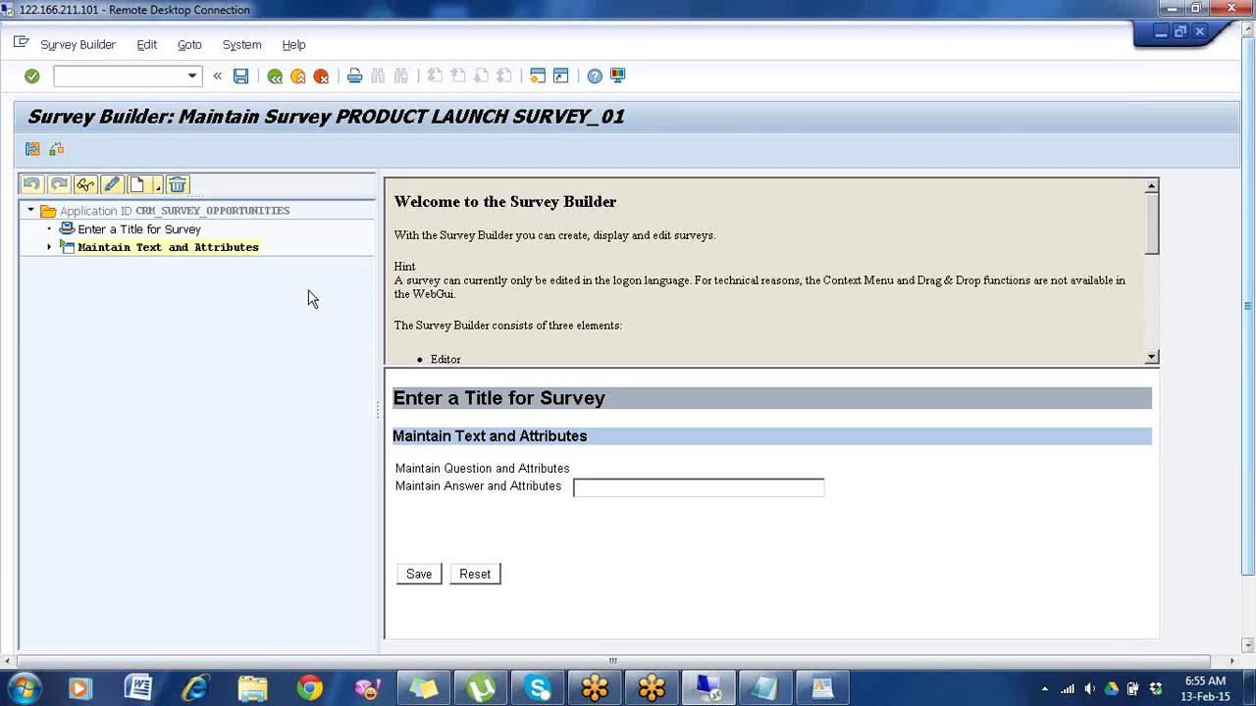
Step: Replace the survey's placeholder title text with Product Launch Survey
{"action": "left_click_drag", "start_coordinate": [606, 398], "coordinate": [417, 402]}
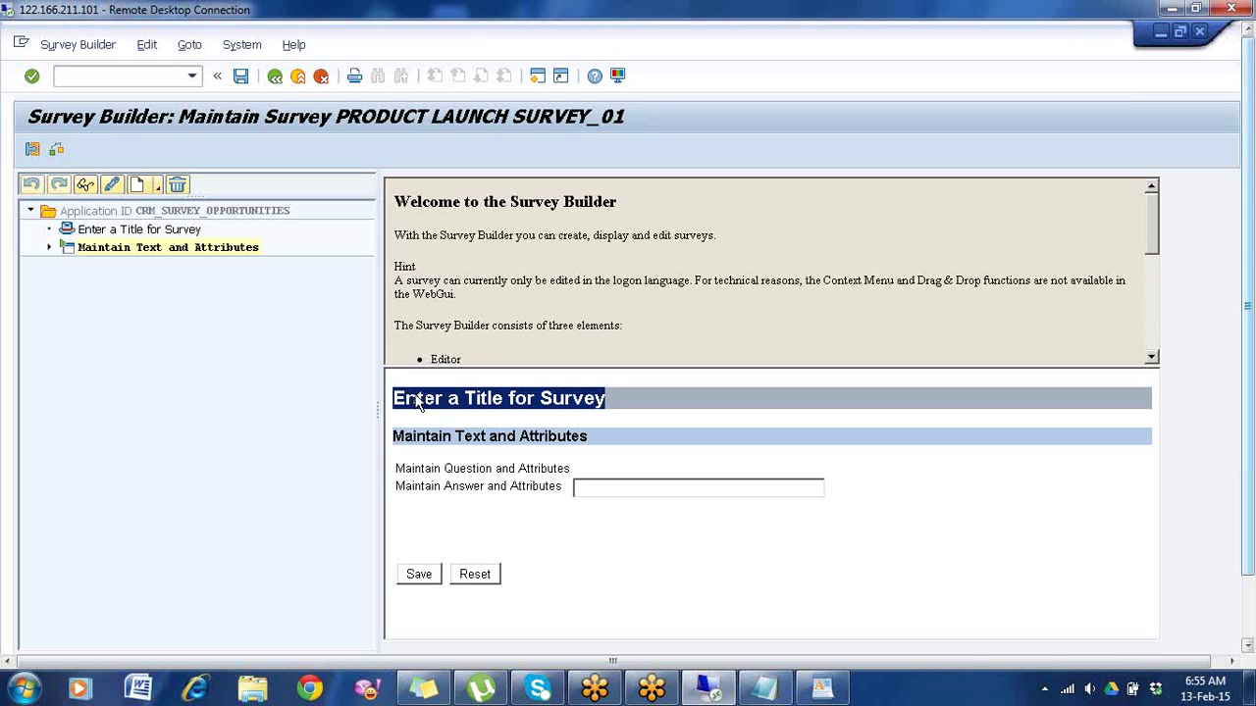
{"action": "left_click", "coordinate": [134, 230]}
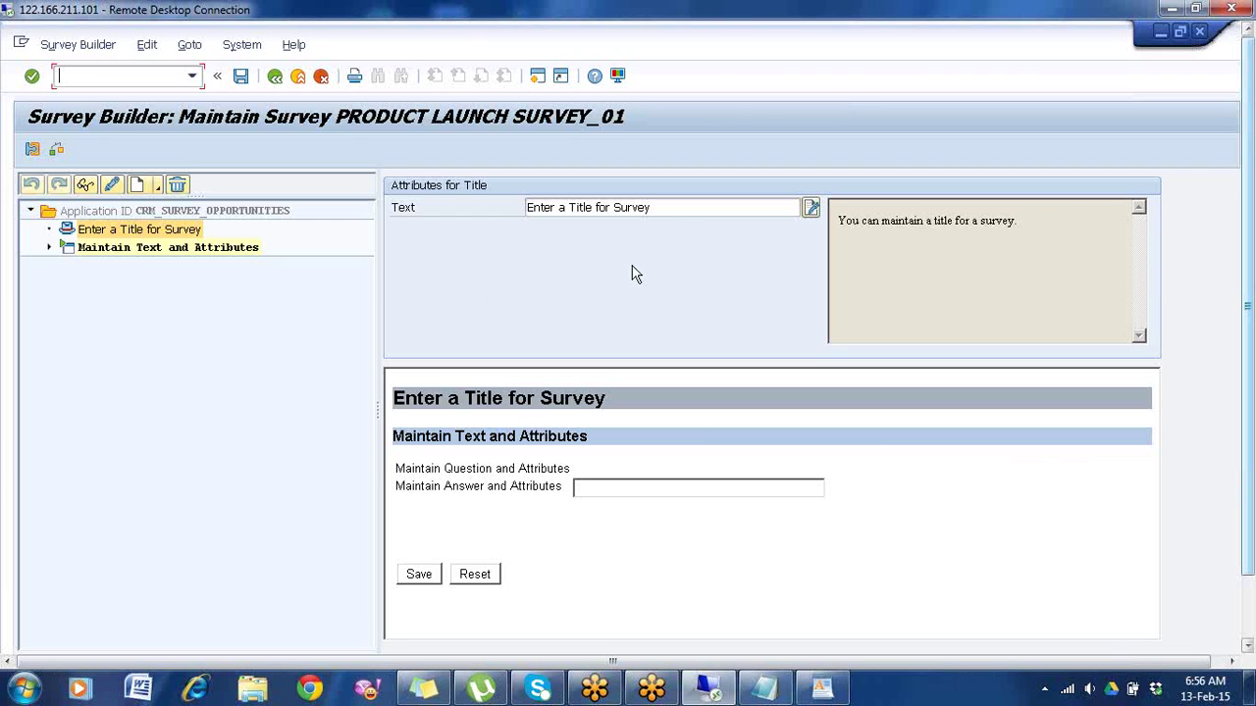
{"action": "left_click", "coordinate": [668, 204]}
{"action": "key", "text": "BackSpace"}
{"action": "key", "text": "BackSpace"}
{"action": "key", "text": "BackSpace"}
{"action": "key", "text": "BackSpace"}
{"action": "key", "text": "BackSpace"}
{"action": "key", "text": "BackSpace"}
{"action": "key", "text": "BackSpace"}
{"action": "key", "text": "BackSpace"}
{"action": "key", "text": "BackSpace"}
{"action": "key", "text": "BackSpace"}
{"action": "key", "text": "BackSpace"}
{"action": "key", "text": "BackSpace"}
{"action": "key", "text": "BackSpace"}
{"action": "key", "text": "BackSpace"}
{"action": "key", "text": "BackSpace"}
{"action": "key", "text": "BackSpace"}
{"action": "key", "text": "BackSpace"}
{"action": "key", "text": "BackSpace"}
{"action": "key", "text": "BackSpace"}
{"action": "key", "text": "BackSpace"}
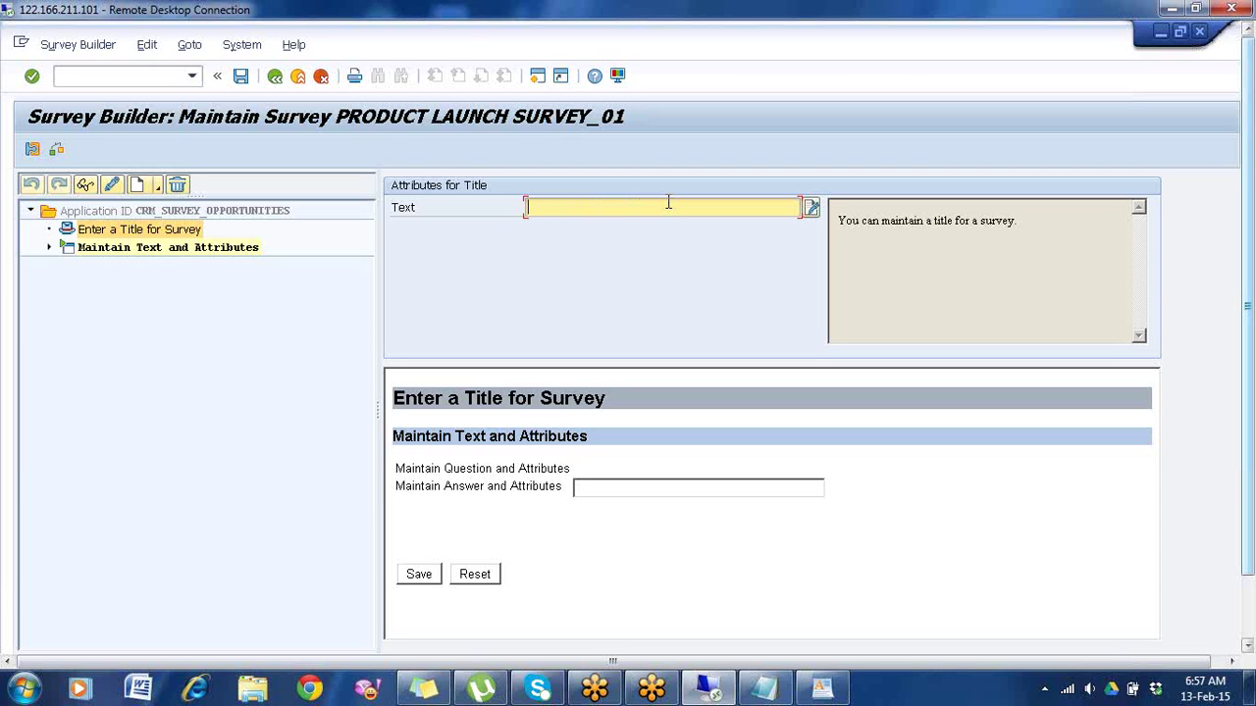
{"action": "type", "text": "Product Launch Survey"}
{"action": "key", "text": "Return"}
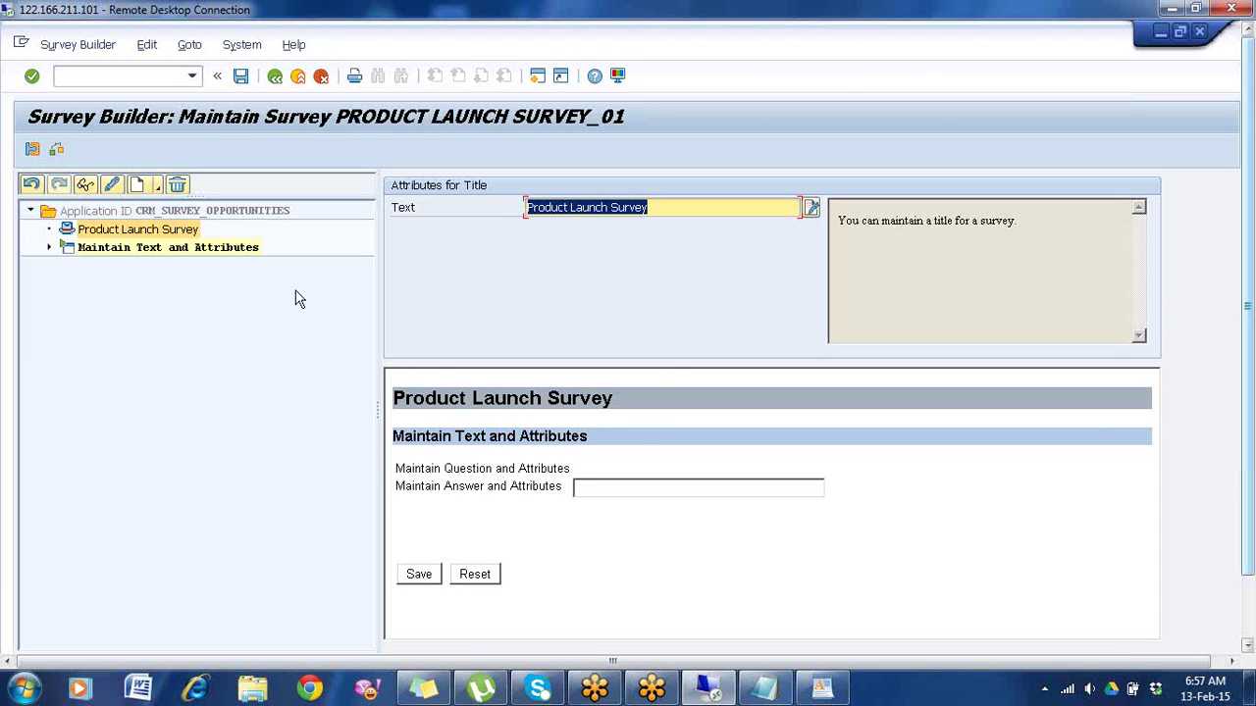
Step: Insert the question "Gender?" with rating factor 5 in the Maintain Text and Attributes section
{"action": "left_click", "coordinate": [148, 248]}
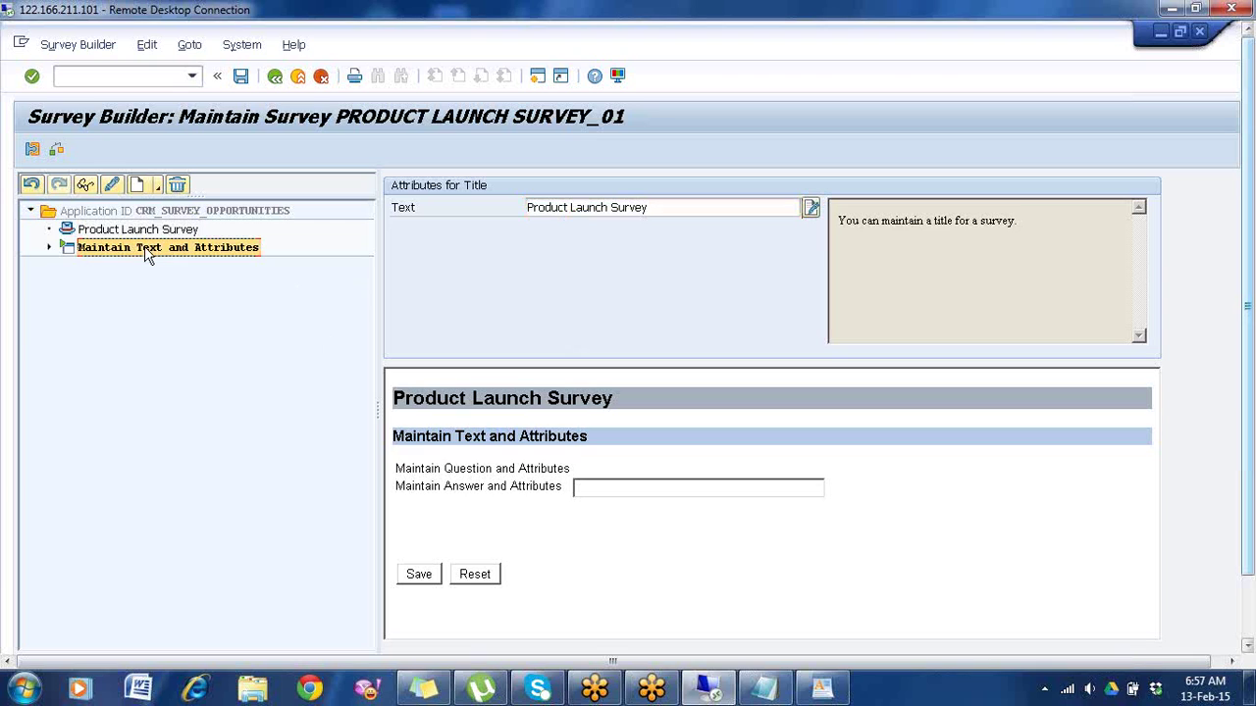
{"action": "right_click", "coordinate": [145, 252]}
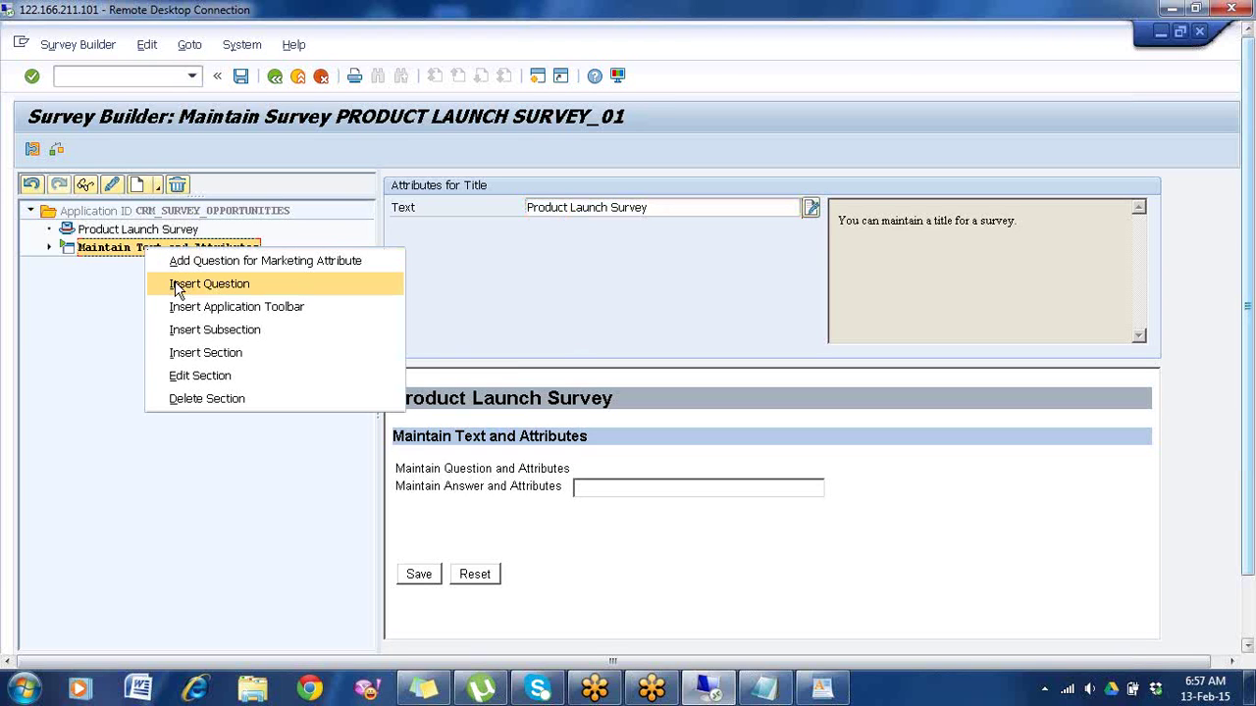
{"action": "left_click", "coordinate": [178, 287]}
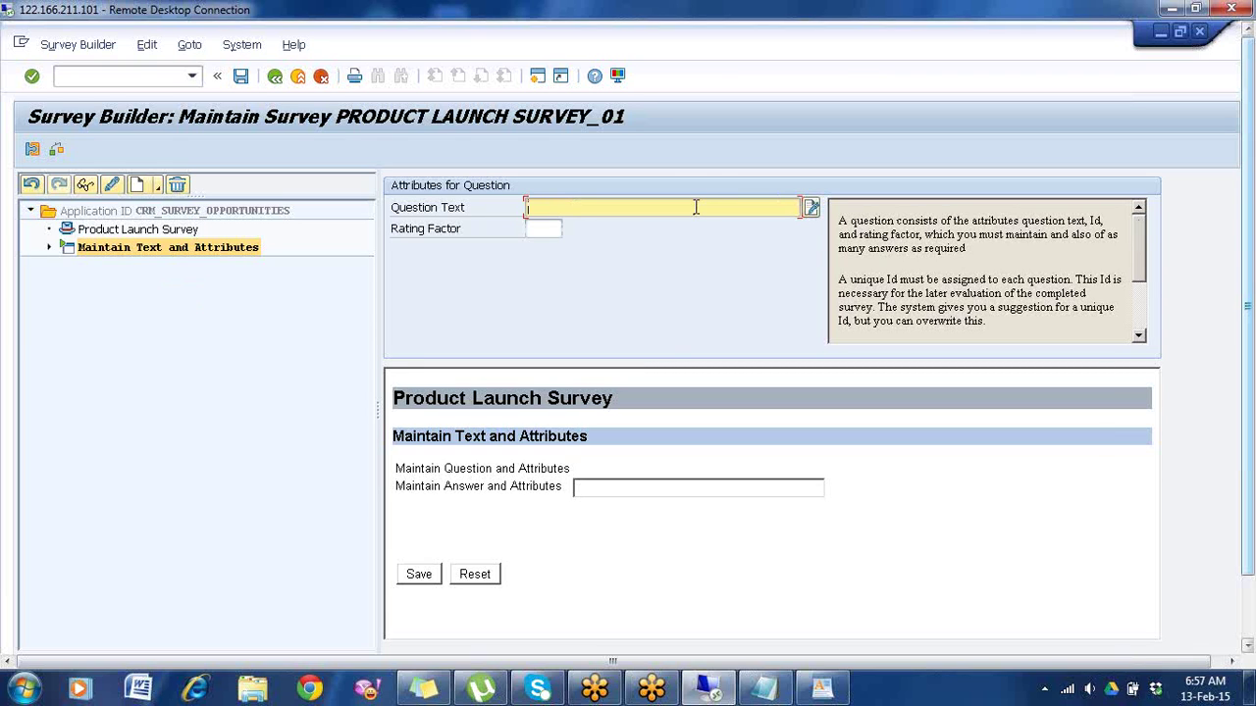
{"action": "type", "text": "Gender"}
{"action": "key", "text": "shift+Left"}
{"action": "key", "text": "Right"}
{"action": "type", "text": "?"}
{"action": "left_click", "coordinate": [539, 229]}
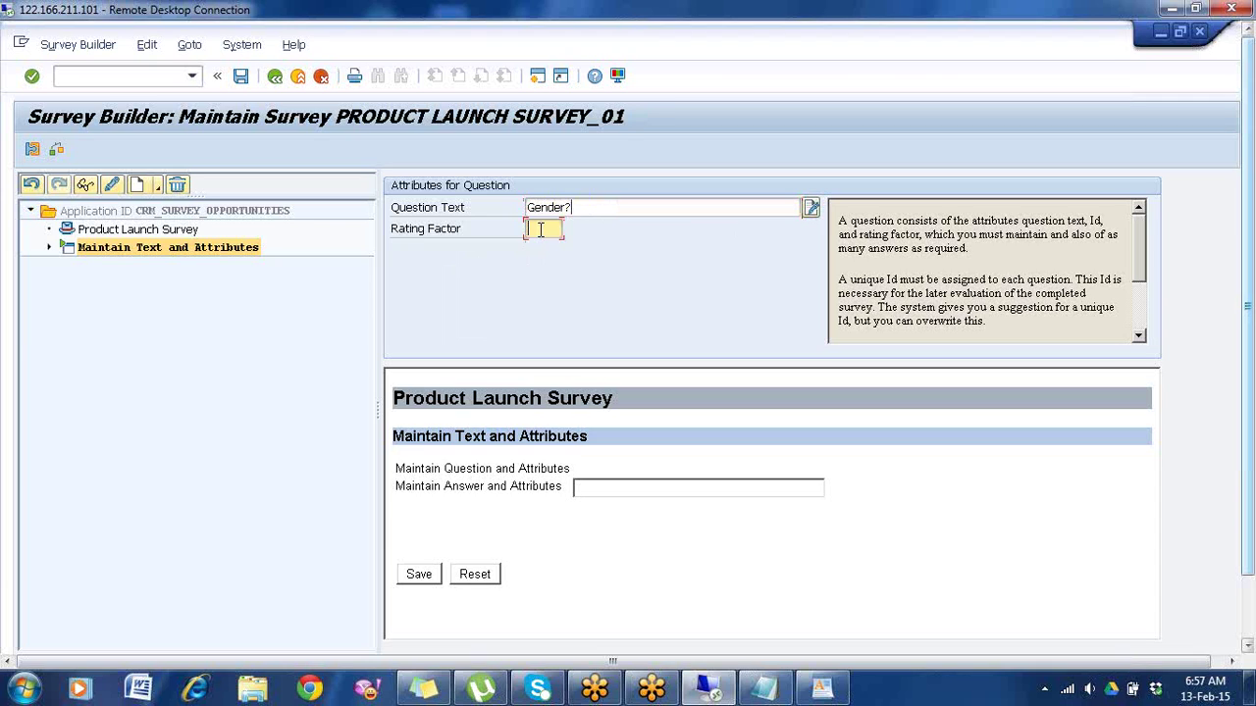
{"action": "type", "text": "5"}
{"action": "key", "text": "Return"}
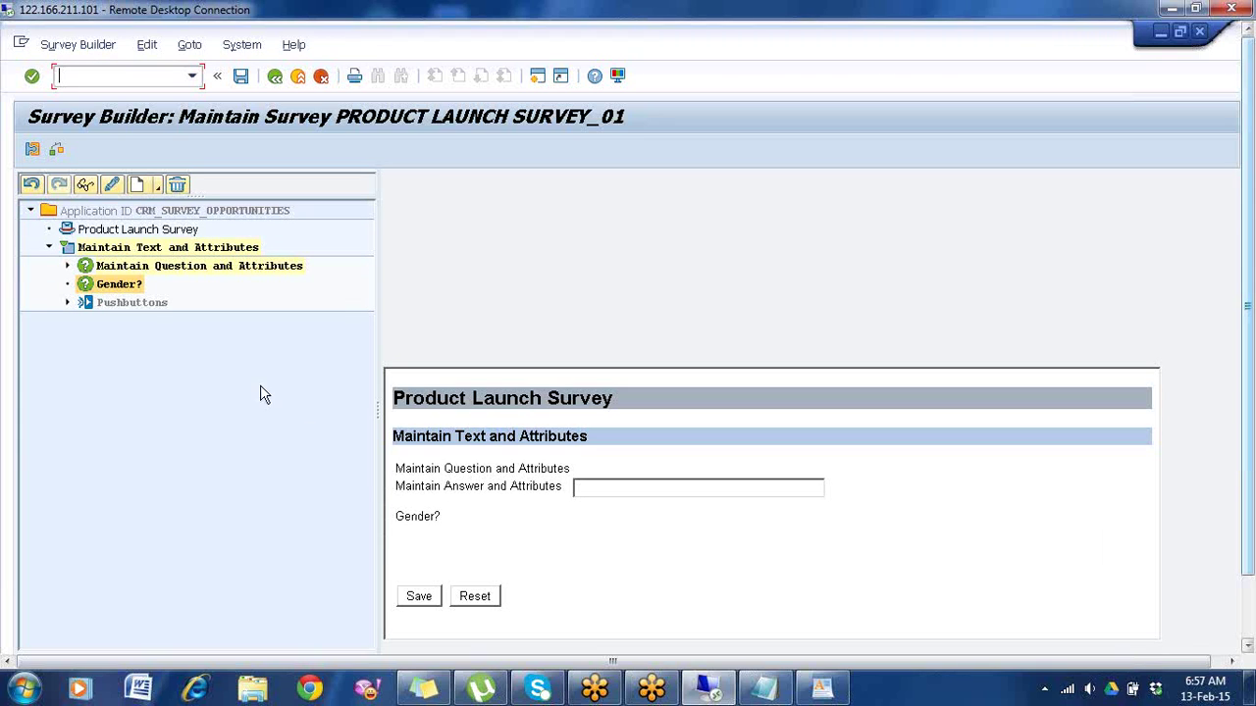
Step: Insert a Selection Button Group (radio button) answer for the Gender question, with the option Male rated 5
{"action": "right_click", "coordinate": [119, 285]}
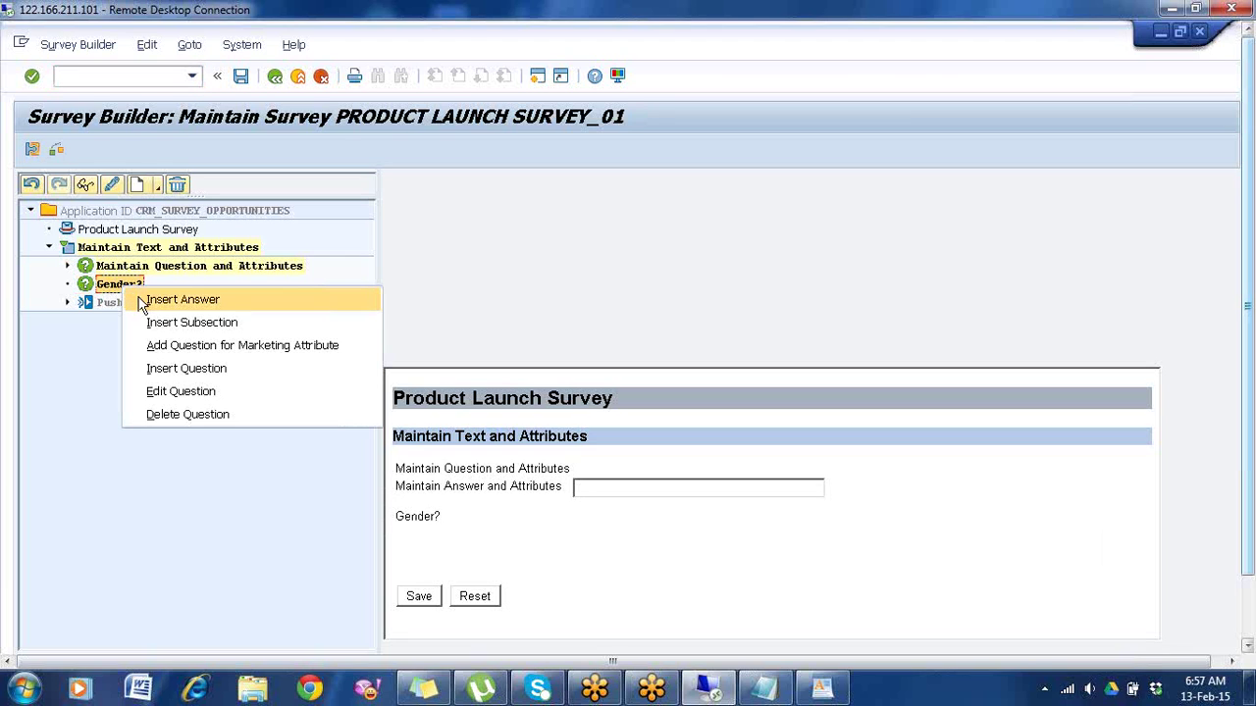
{"action": "left_click", "coordinate": [183, 299]}
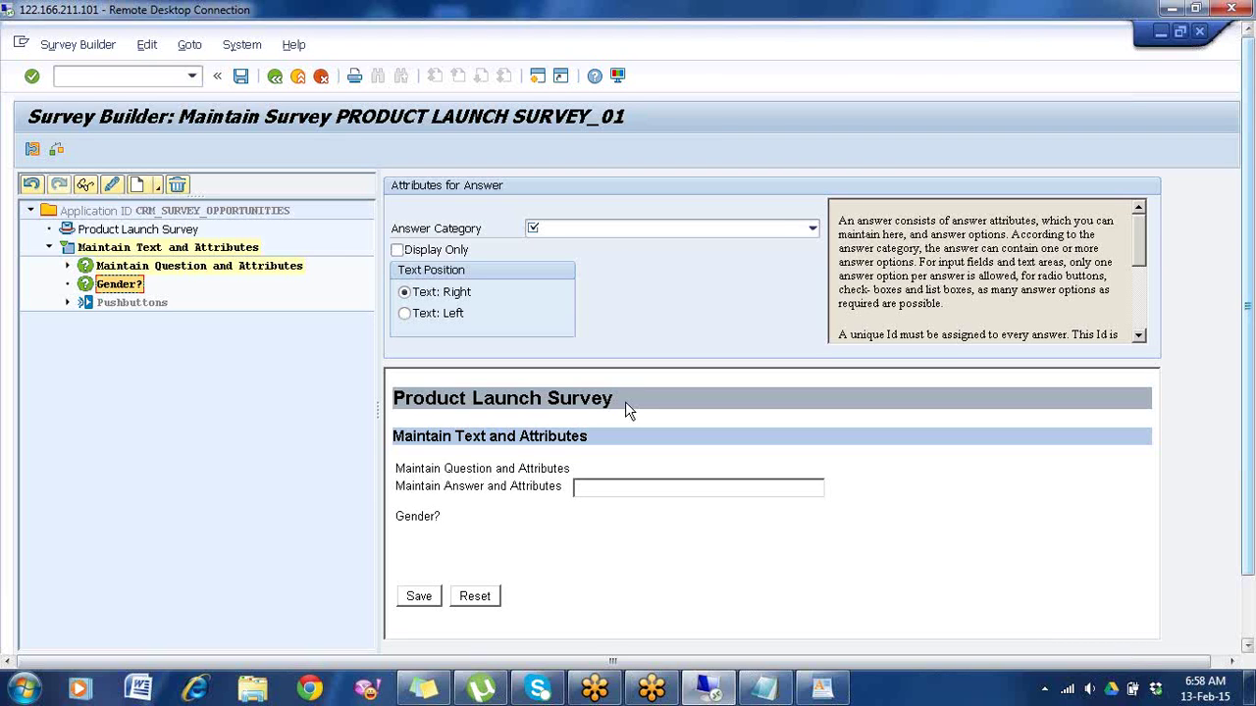
{"action": "left_click", "coordinate": [812, 230]}
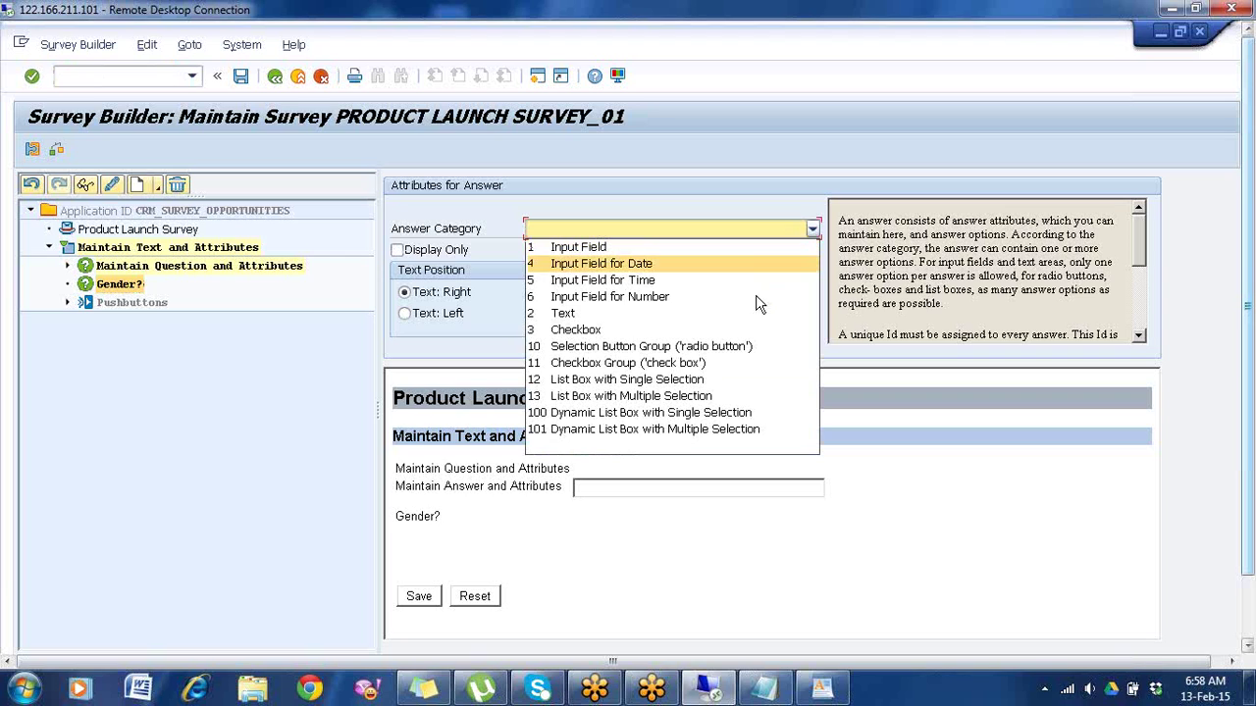
{"action": "left_click", "coordinate": [752, 349]}
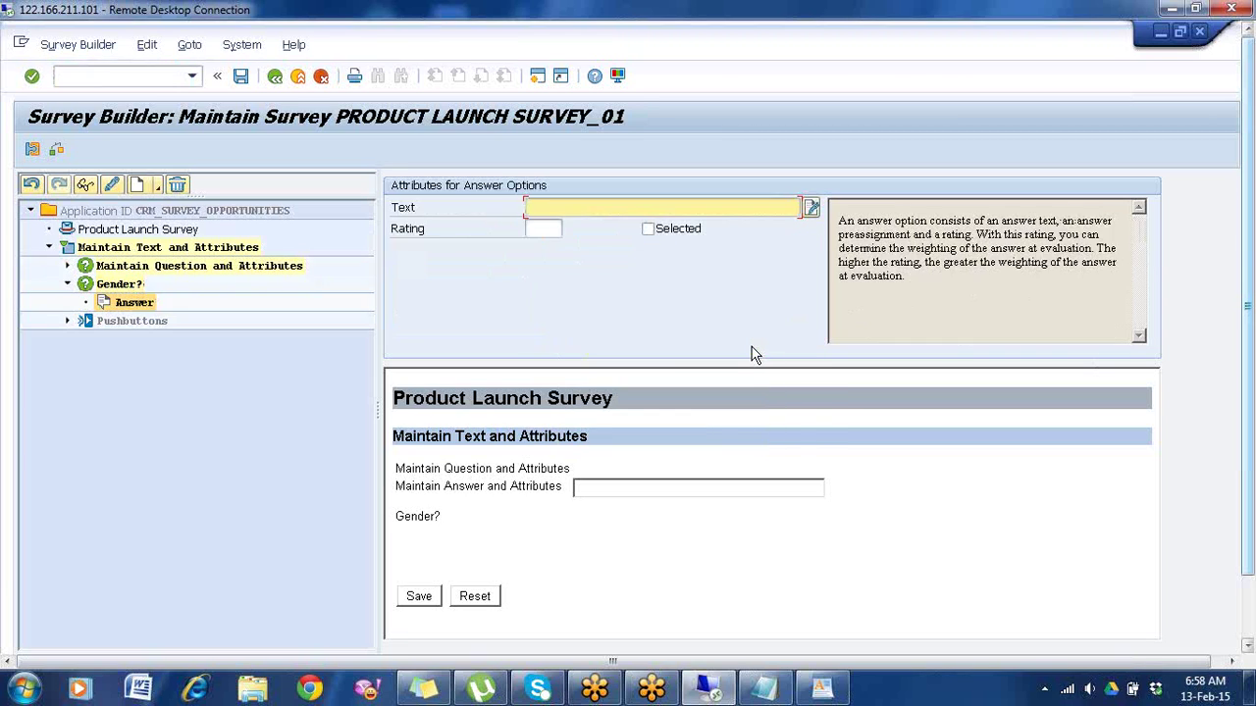
{"action": "left_click", "coordinate": [686, 206]}
{"action": "type", "text": "Male"}
{"action": "left_click", "coordinate": [539, 227]}
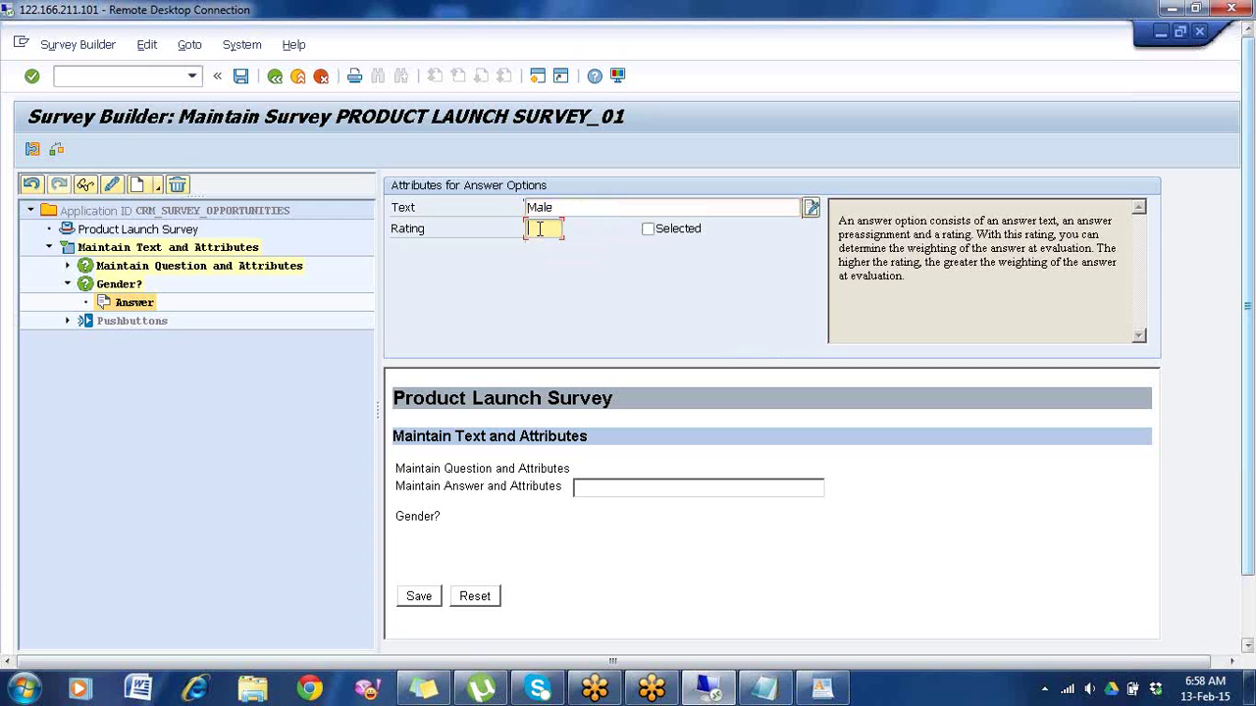
{"action": "type", "text": "5"}
{"action": "key", "text": "Return"}
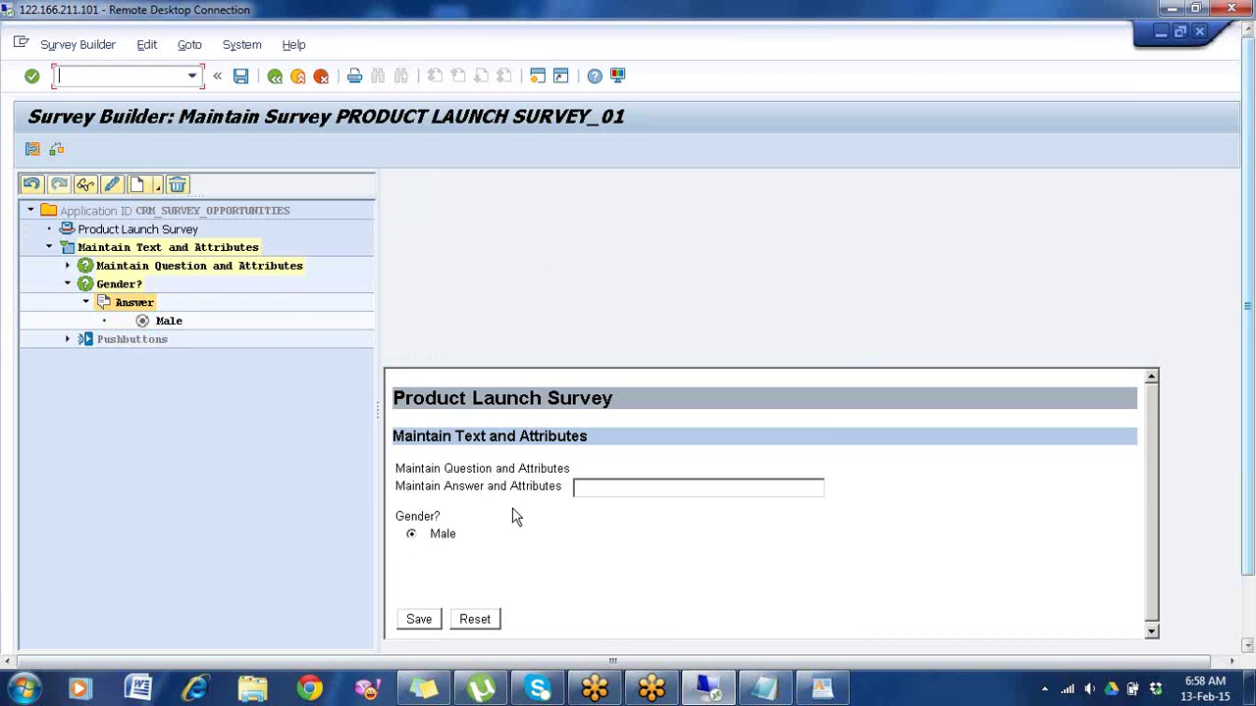
Step: Add the answer option Female with rating 5 to the Gender question's answer
{"action": "right_click", "coordinate": [106, 305]}
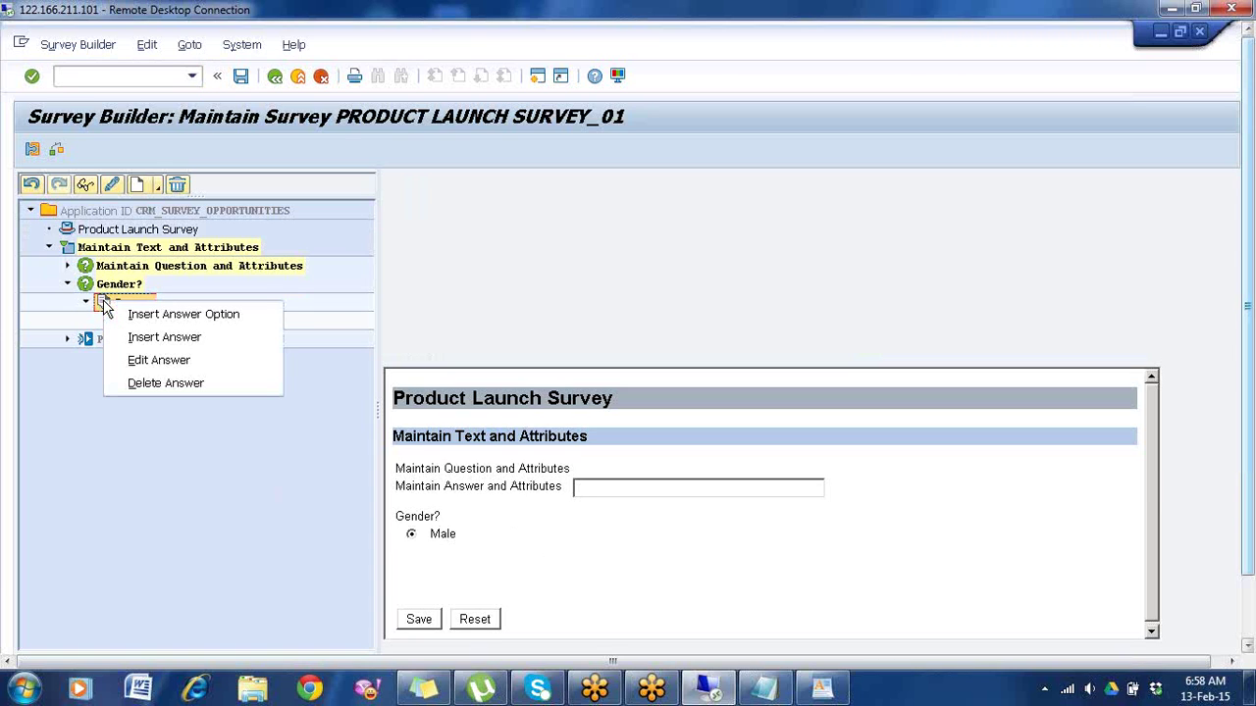
{"action": "left_click", "coordinate": [128, 315]}
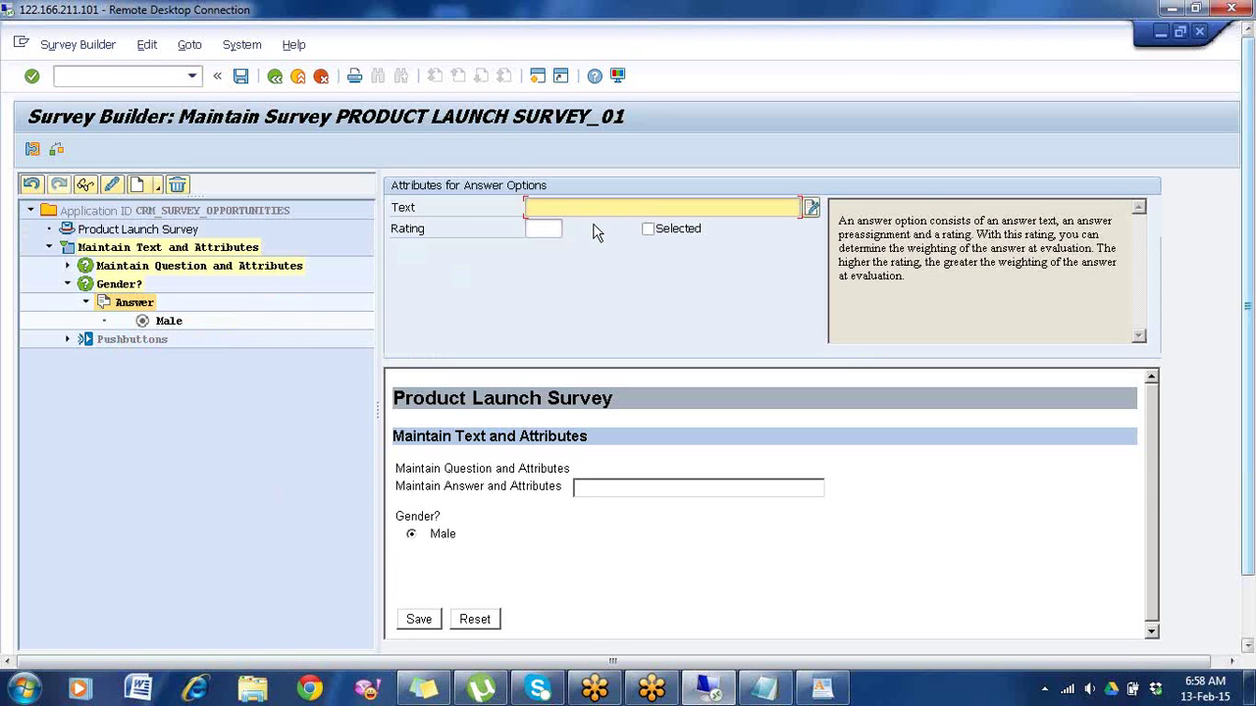
{"action": "type", "text": "Female"}
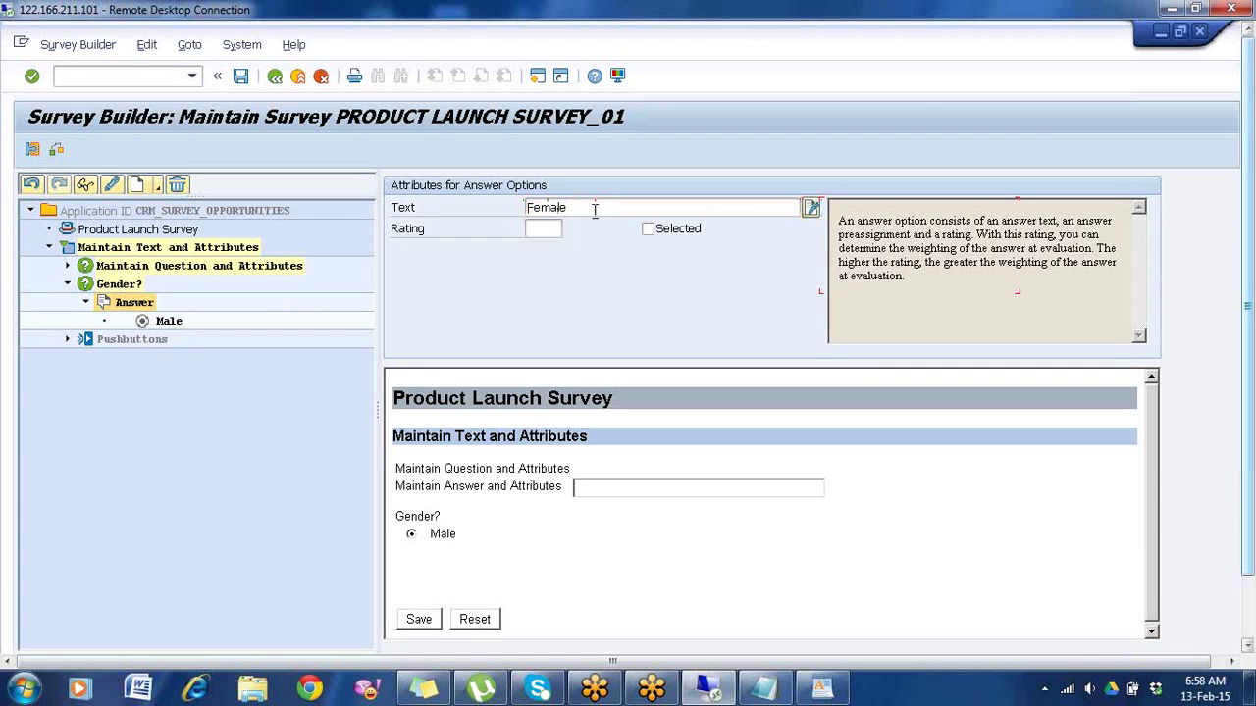
{"action": "key", "text": "Tab"}
{"action": "type", "text": "5"}
{"action": "key", "text": "Return"}
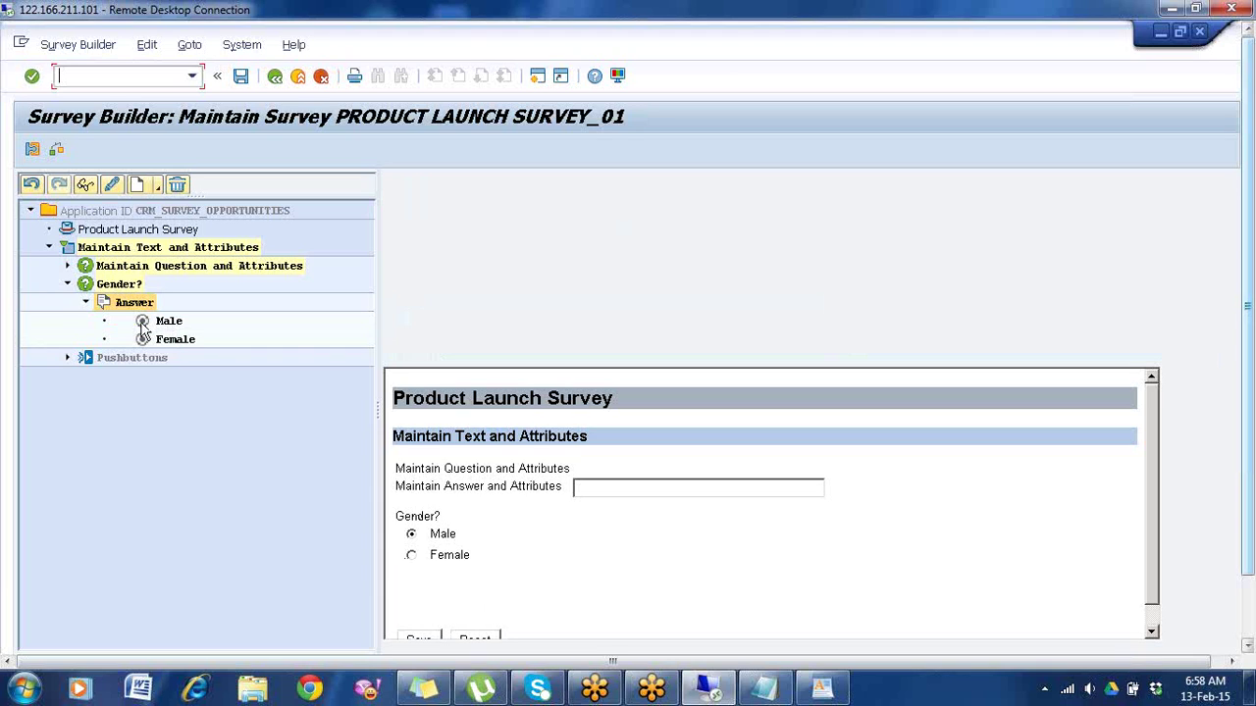
{"action": "left_click", "coordinate": [105, 289]}
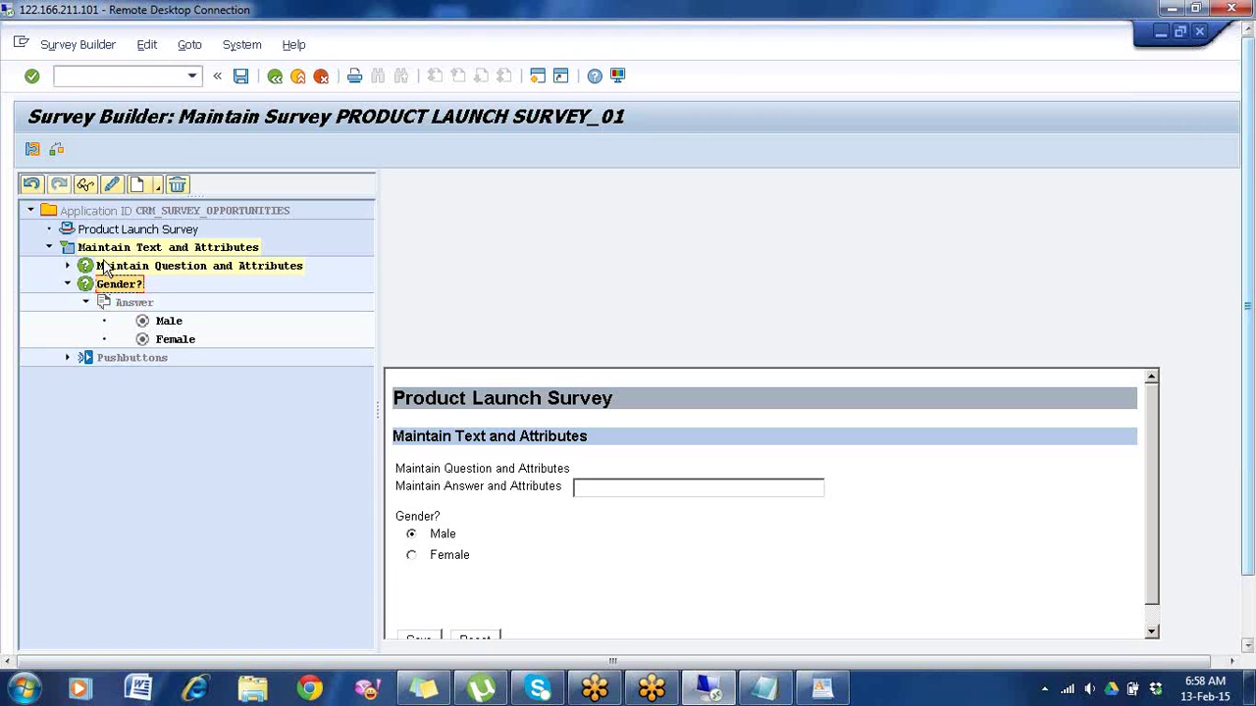
{"action": "left_click", "coordinate": [105, 271]}
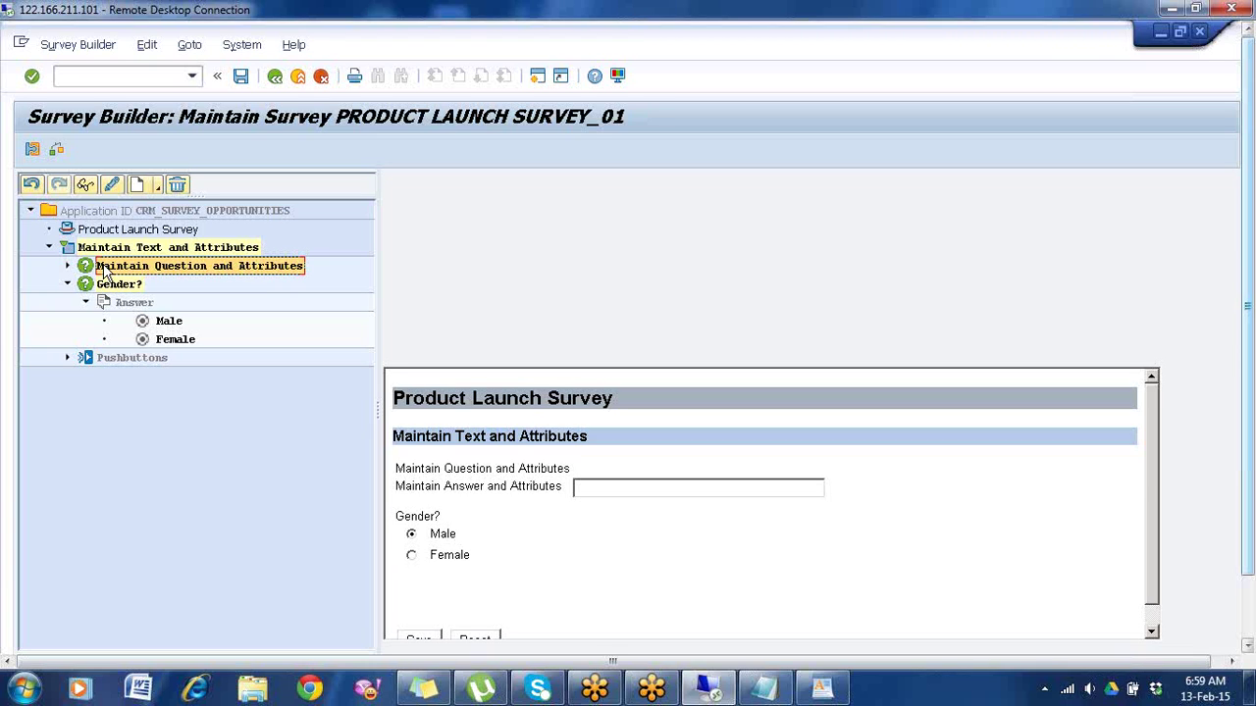
{"action": "right_click", "coordinate": [105, 274]}
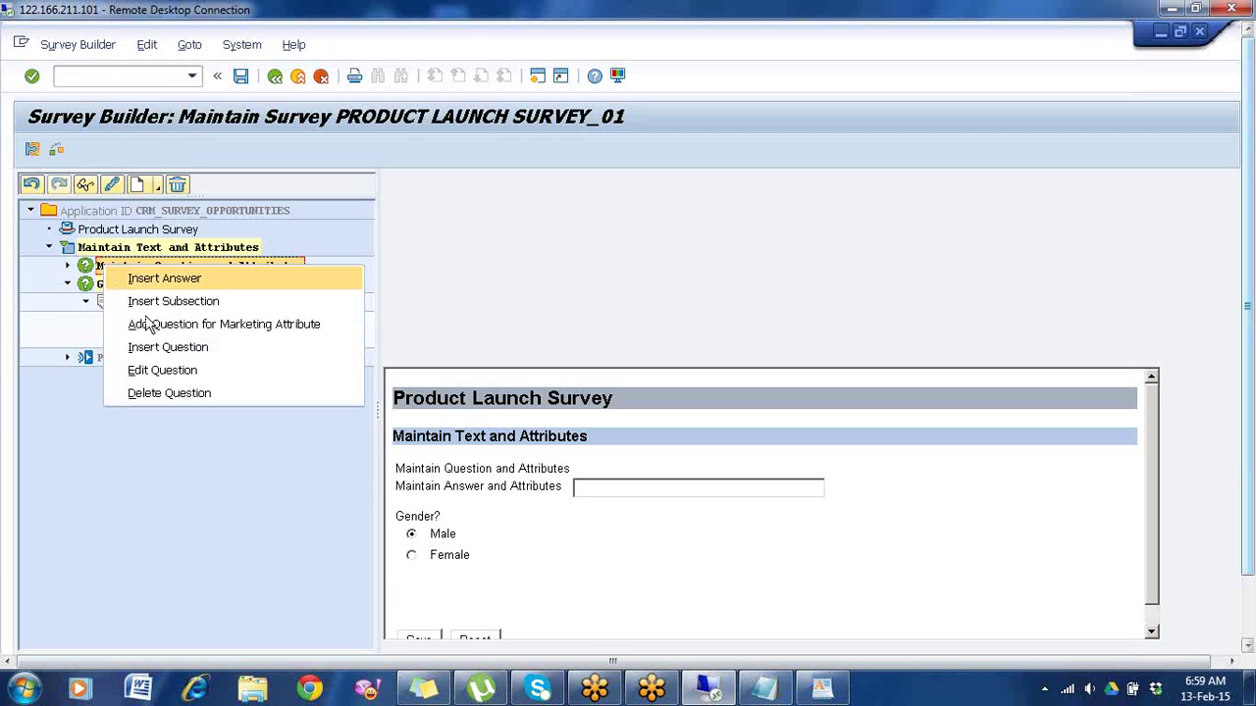
{"action": "left_click", "coordinate": [162, 369]}
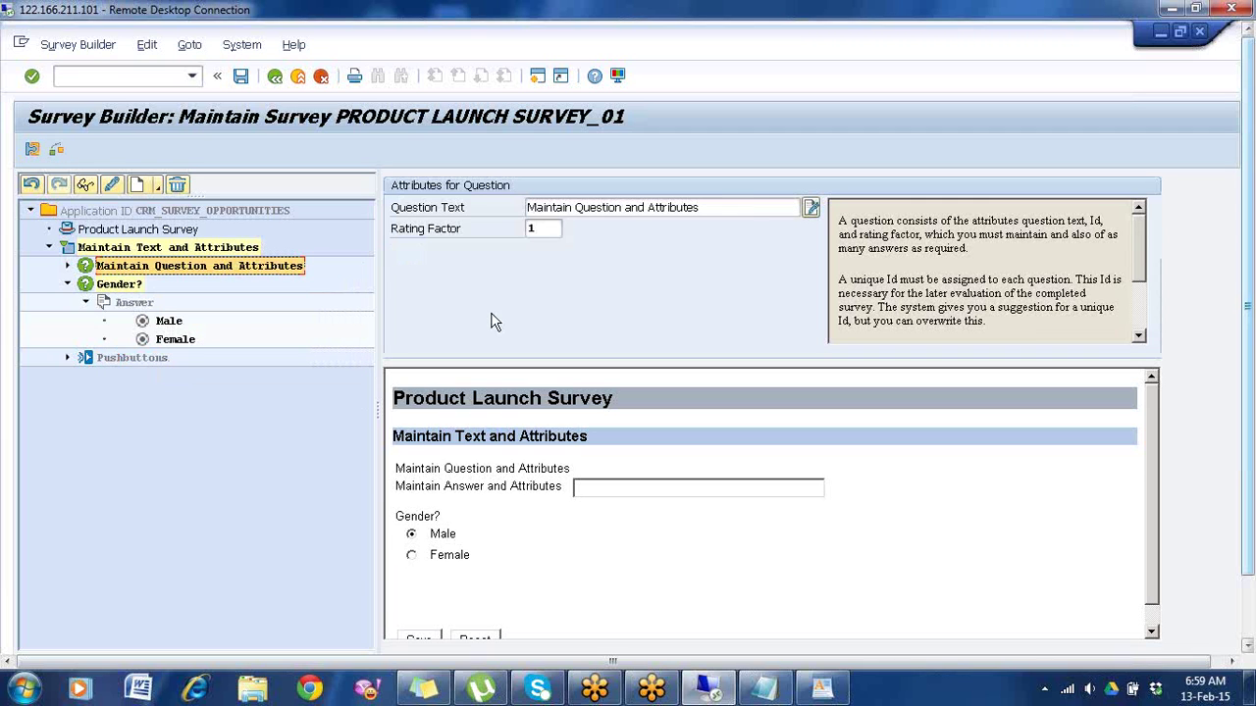
Step: Insert the question "How much you are satisfied with the Product?" with rating factor 6 from the Maintain Question and Attributes node
{"action": "right_click", "coordinate": [131, 275]}
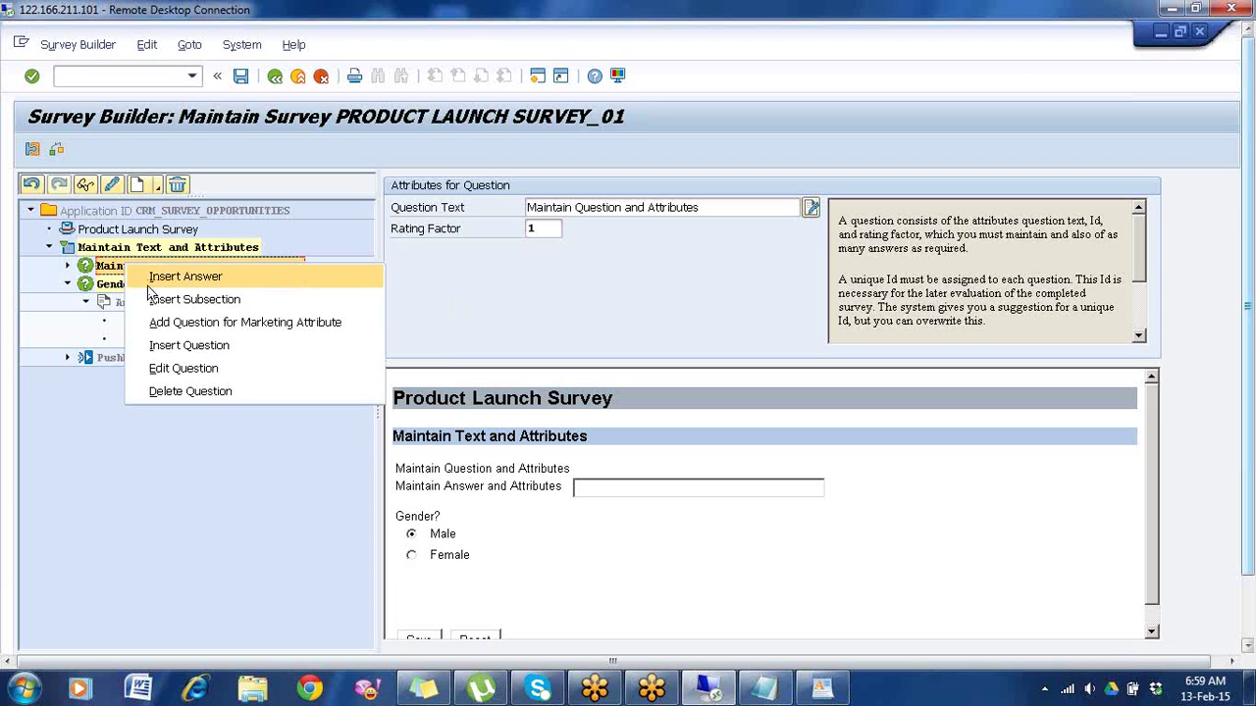
{"action": "left_click", "coordinate": [185, 348]}
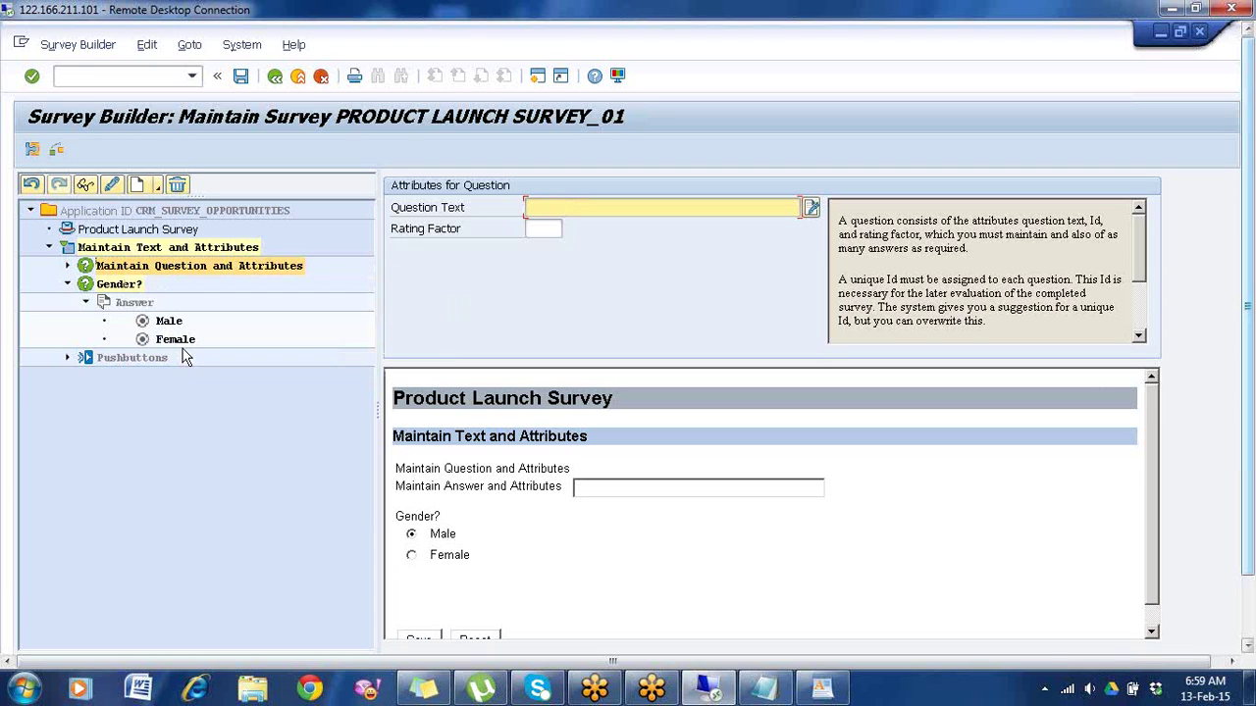
{"action": "type", "text": "Hopw m"}
{"action": "key", "text": "BackSpace"}
{"action": "key", "text": "BackSpace"}
{"action": "key", "text": "BackSpace"}
{"action": "key", "text": "BackSpace"}
{"action": "type", "text": "w much you are satisfied with the"}
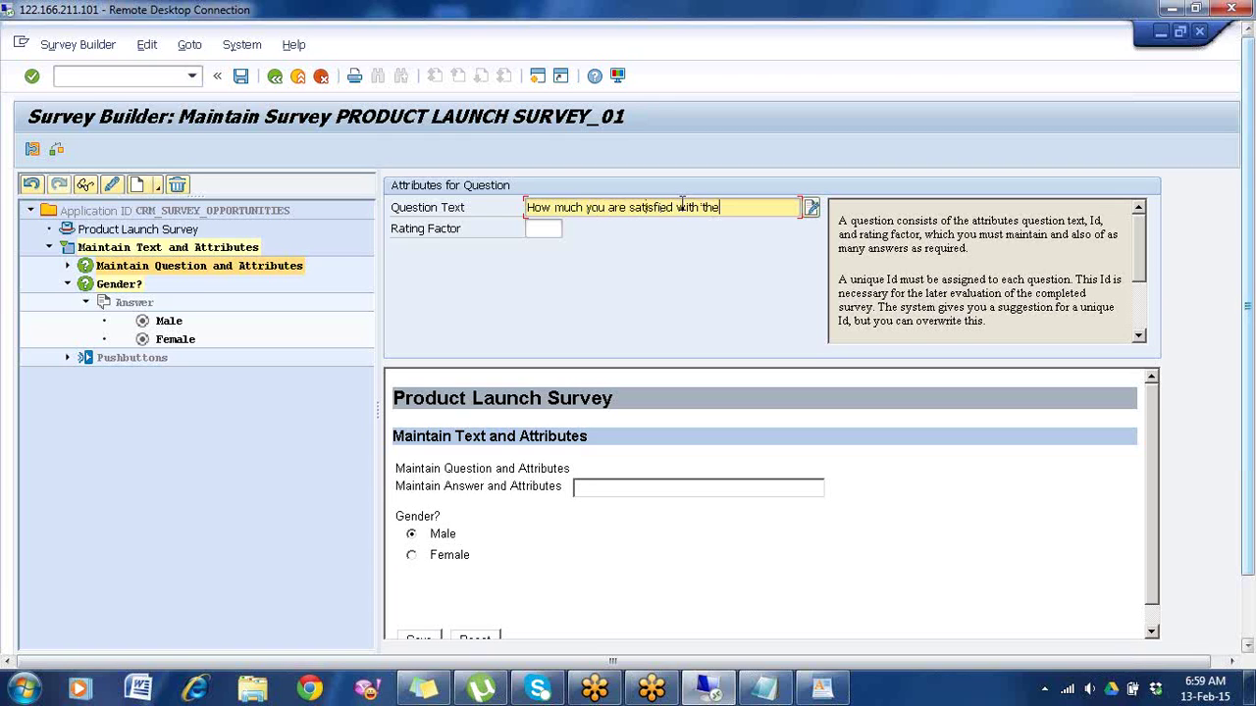
{"action": "type", "text": " Prodcut"}
{"action": "key", "text": "BackSpace"}
{"action": "key", "text": "BackSpace"}
{"action": "key", "text": "BackSpace"}
{"action": "type", "text": "uct?"}
{"action": "left_click", "coordinate": [552, 227]}
{"action": "type", "text": "6"}
{"action": "key", "text": "Return"}
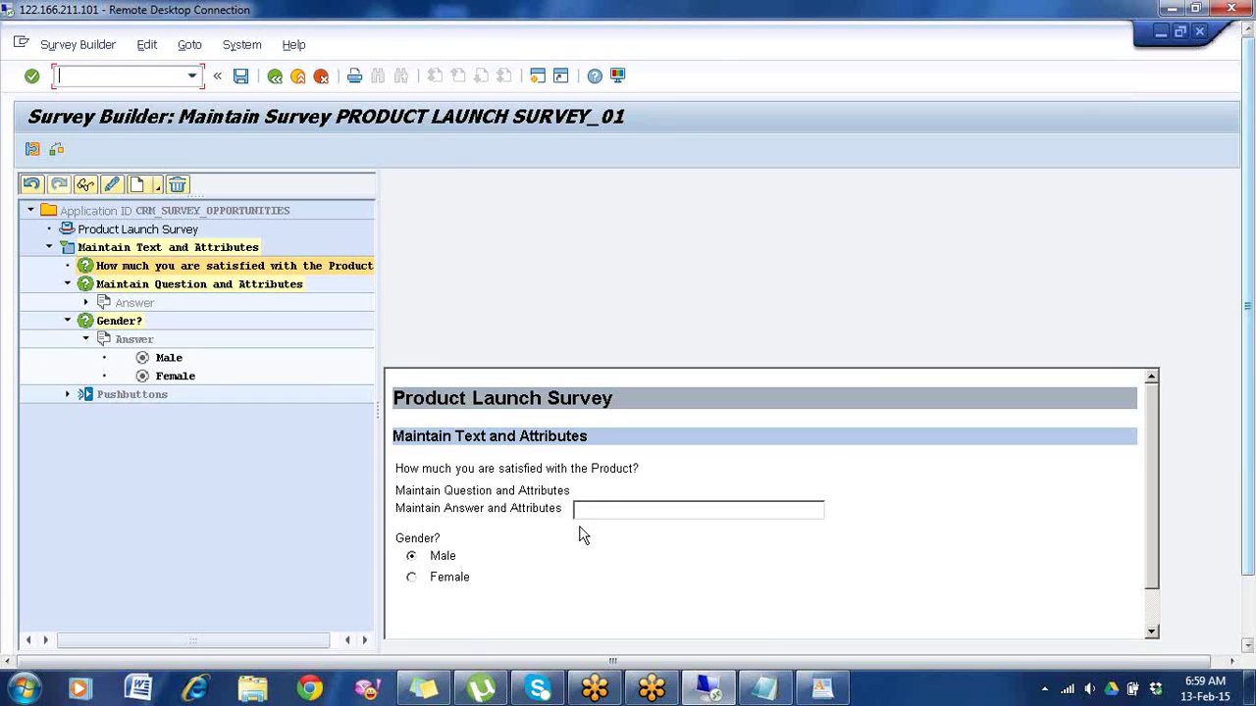
Step: Insert a radio button answer for the product satisfaction question, with the option Very Satisfied rated 5
{"action": "left_click_drag", "start_coordinate": [640, 470], "coordinate": [403, 470]}
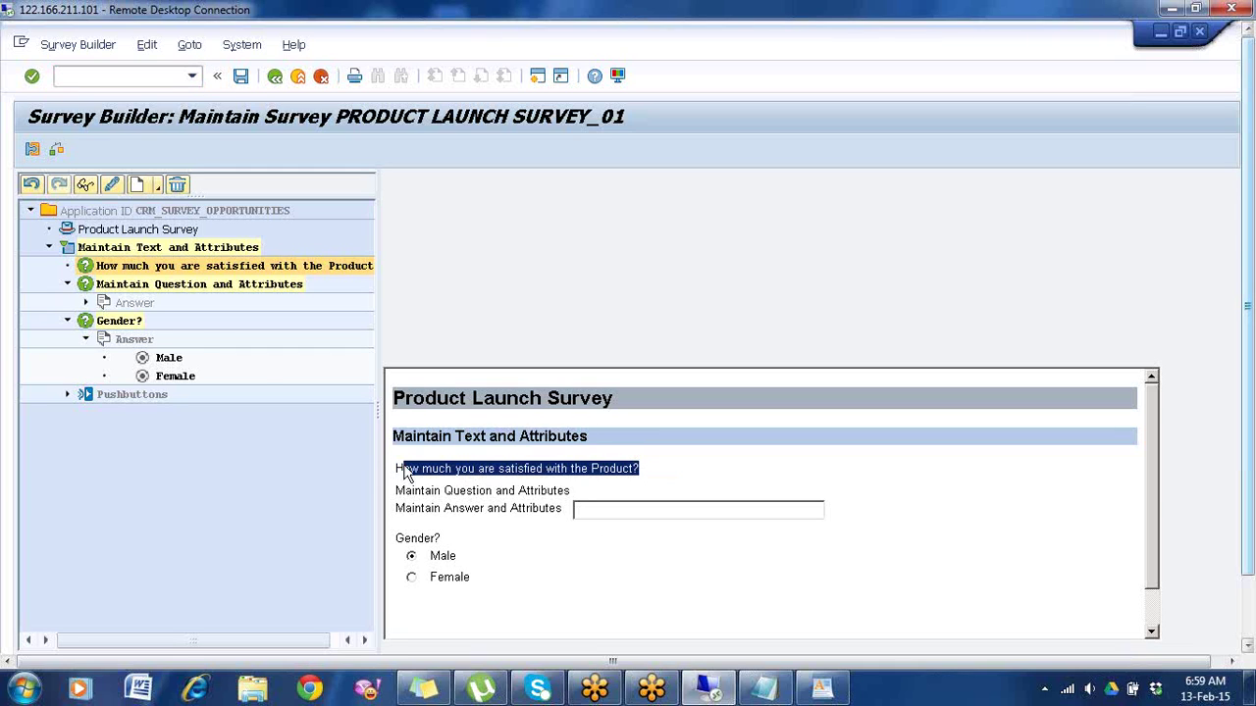
{"action": "right_click", "coordinate": [152, 275]}
{"action": "left_click", "coordinate": [180, 292]}
{"action": "left_click", "coordinate": [684, 228]}
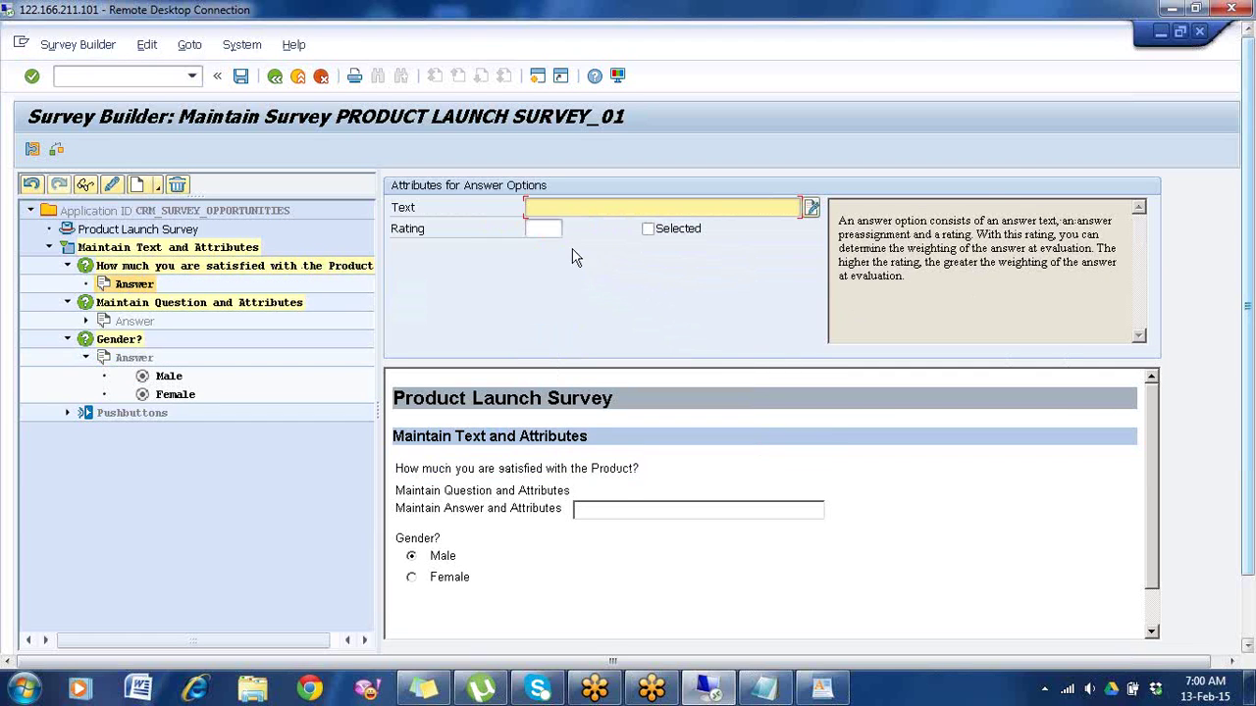
{"action": "type", "text": "Very Satisfied"}
{"action": "left_click", "coordinate": [553, 228]}
{"action": "type", "text": "5"}
{"action": "key", "text": "Return"}
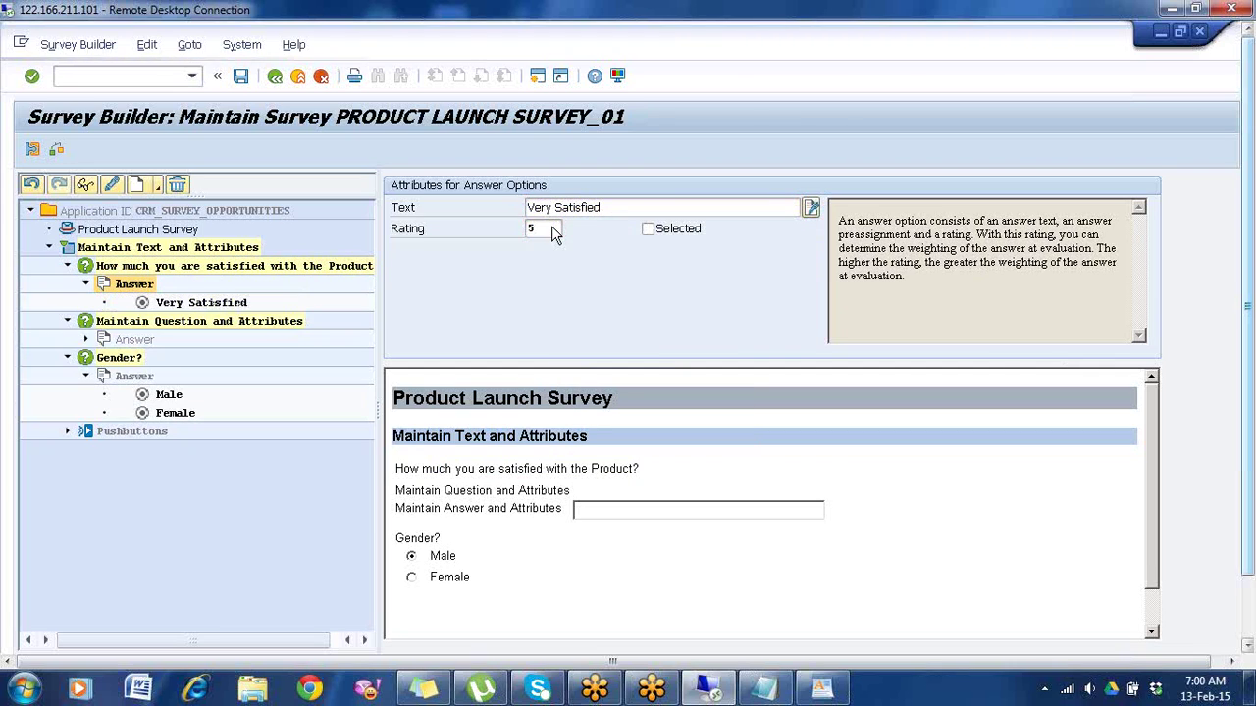
Step: Add the answer option Dissatified with rating 5 to the product satisfaction question's answer
{"action": "right_click", "coordinate": [143, 287]}
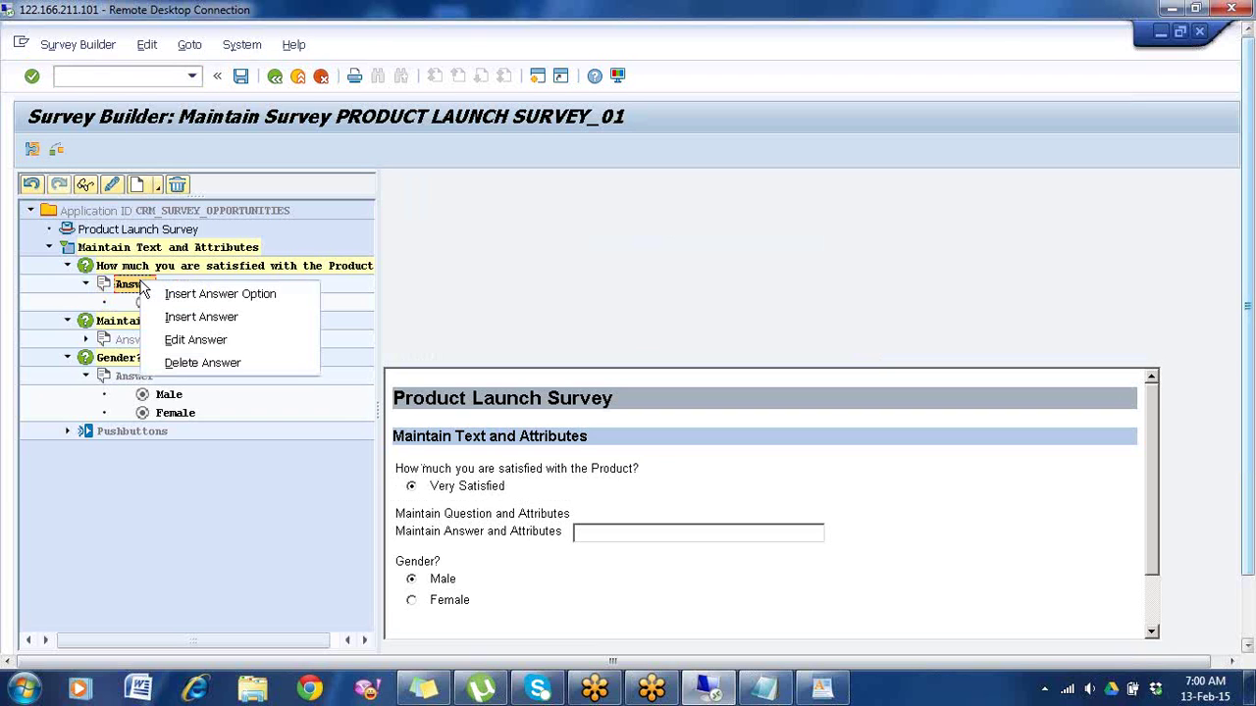
{"action": "left_click", "coordinate": [197, 295]}
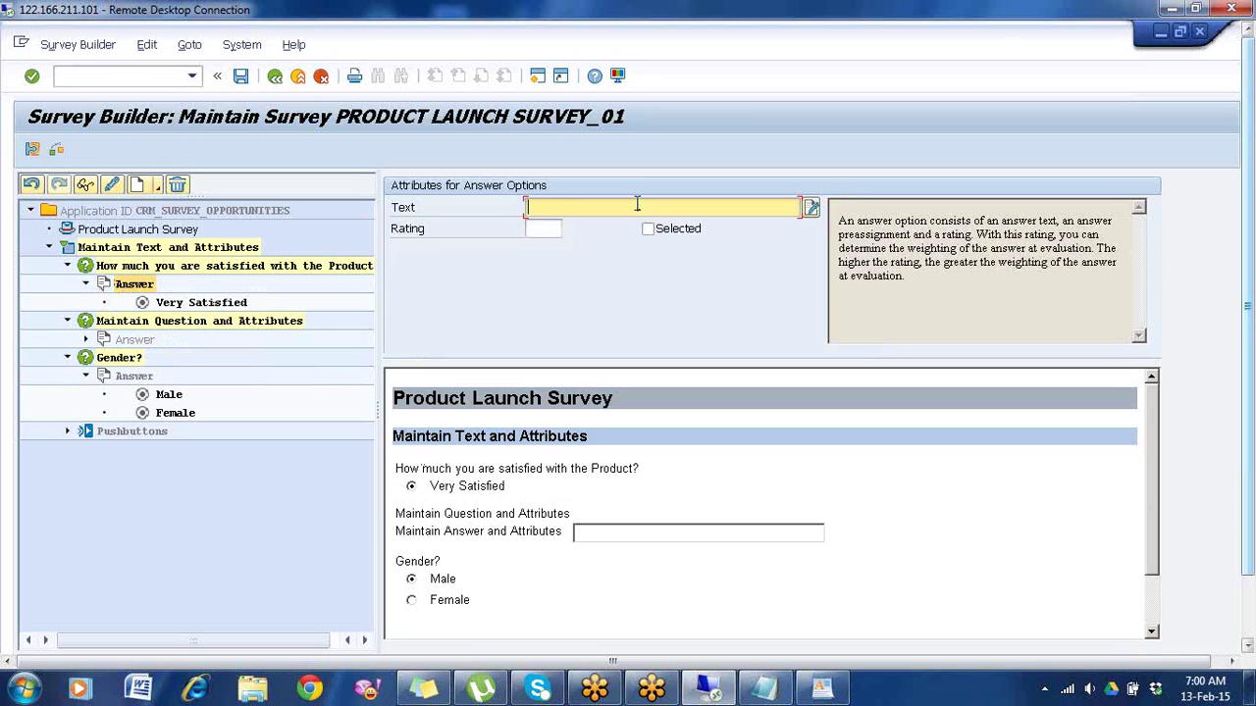
{"action": "type", "text": "Dissatisfied"}
{"action": "left_click", "coordinate": [551, 228]}
{"action": "type", "text": "5"}
{"action": "key", "text": "Return"}
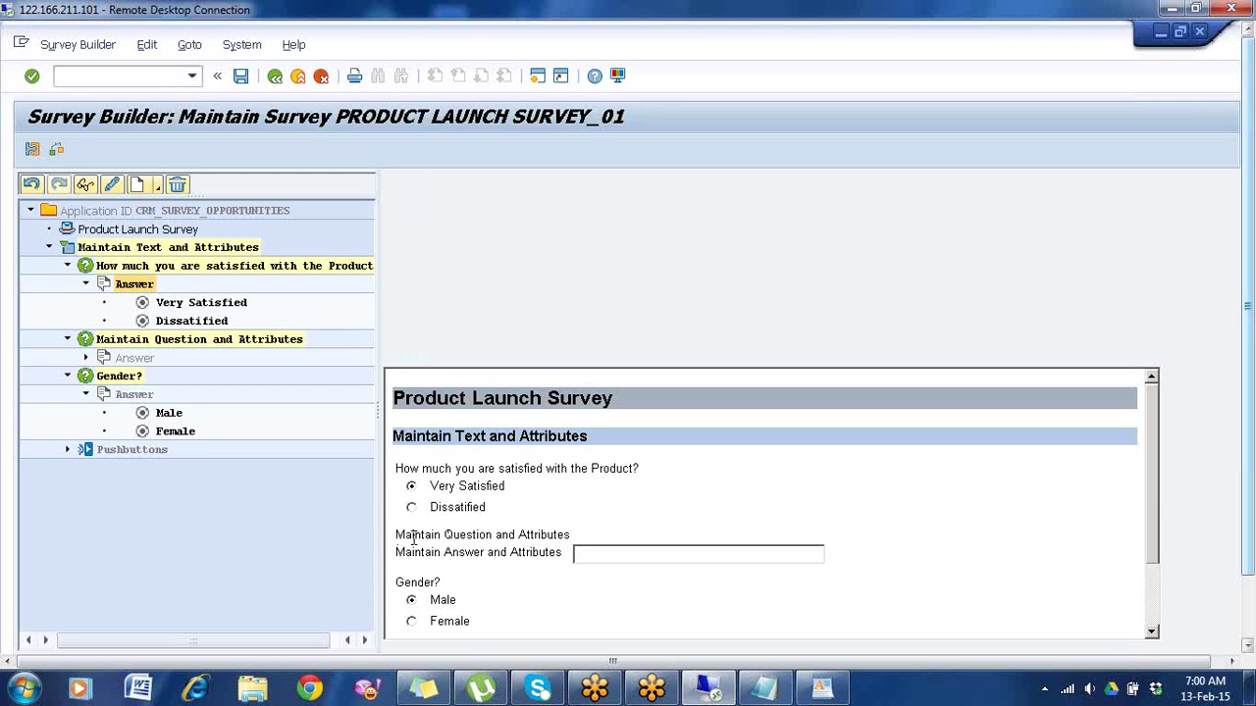
Step: Delete the unused placeholder question Maintain Question and Attributes from the survey
{"action": "left_click_drag", "start_coordinate": [396, 536], "coordinate": [569, 557]}
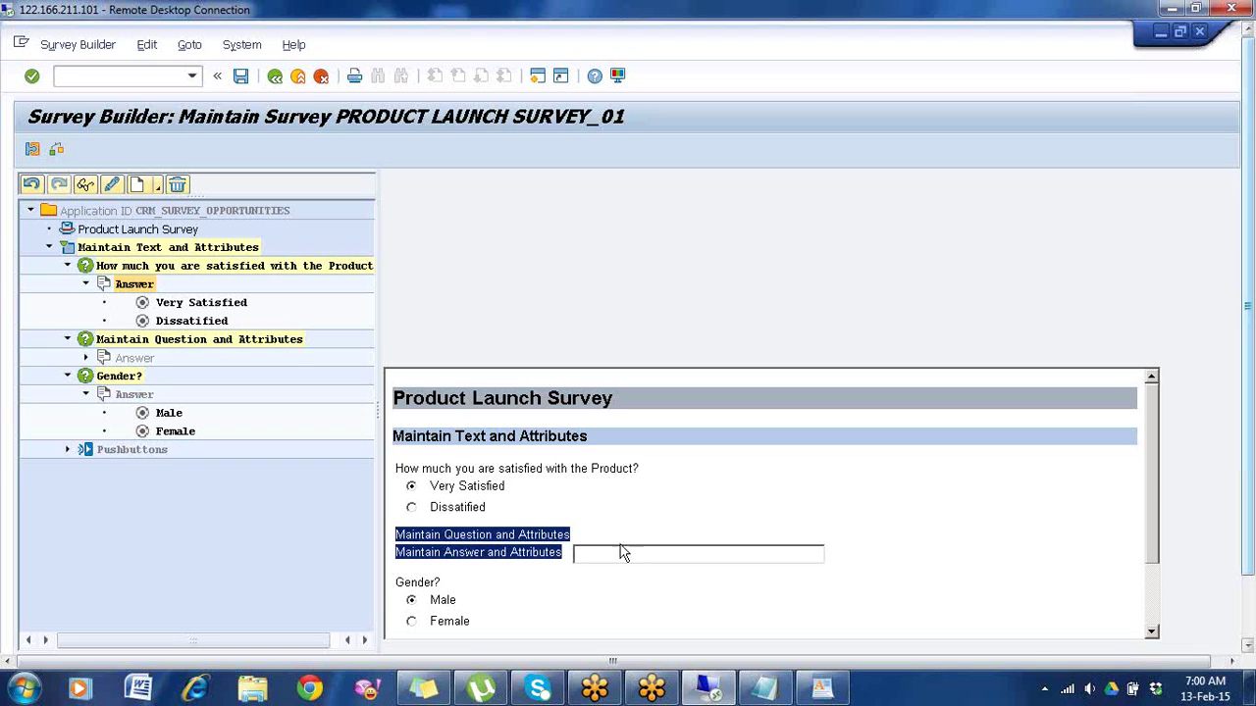
{"action": "left_click", "coordinate": [304, 531]}
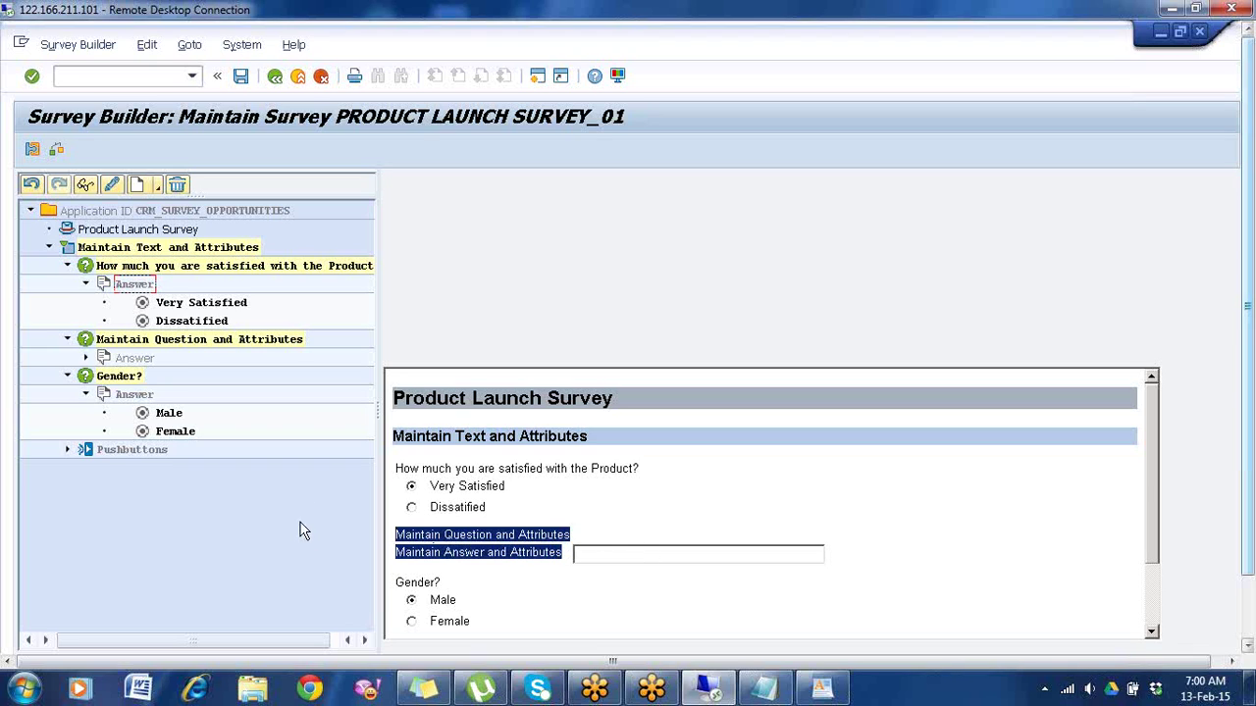
{"action": "left_click", "coordinate": [169, 344]}
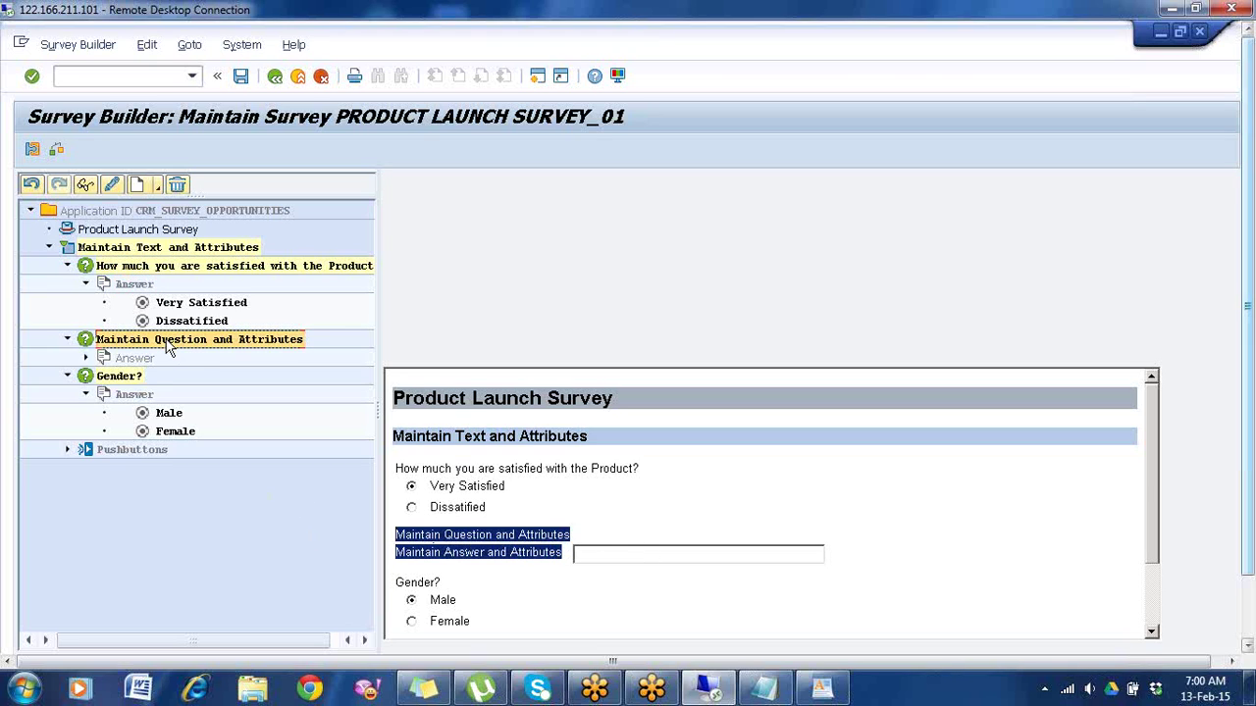
{"action": "right_click", "coordinate": [169, 348]}
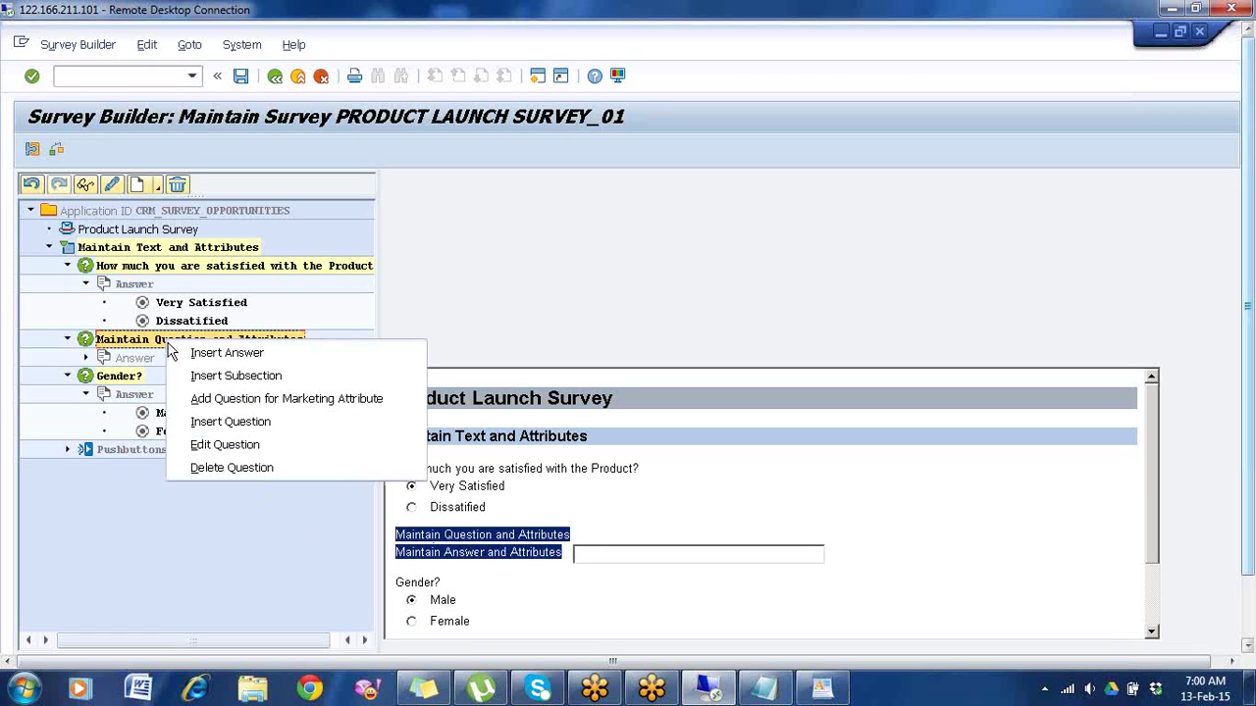
{"action": "left_click", "coordinate": [232, 468]}
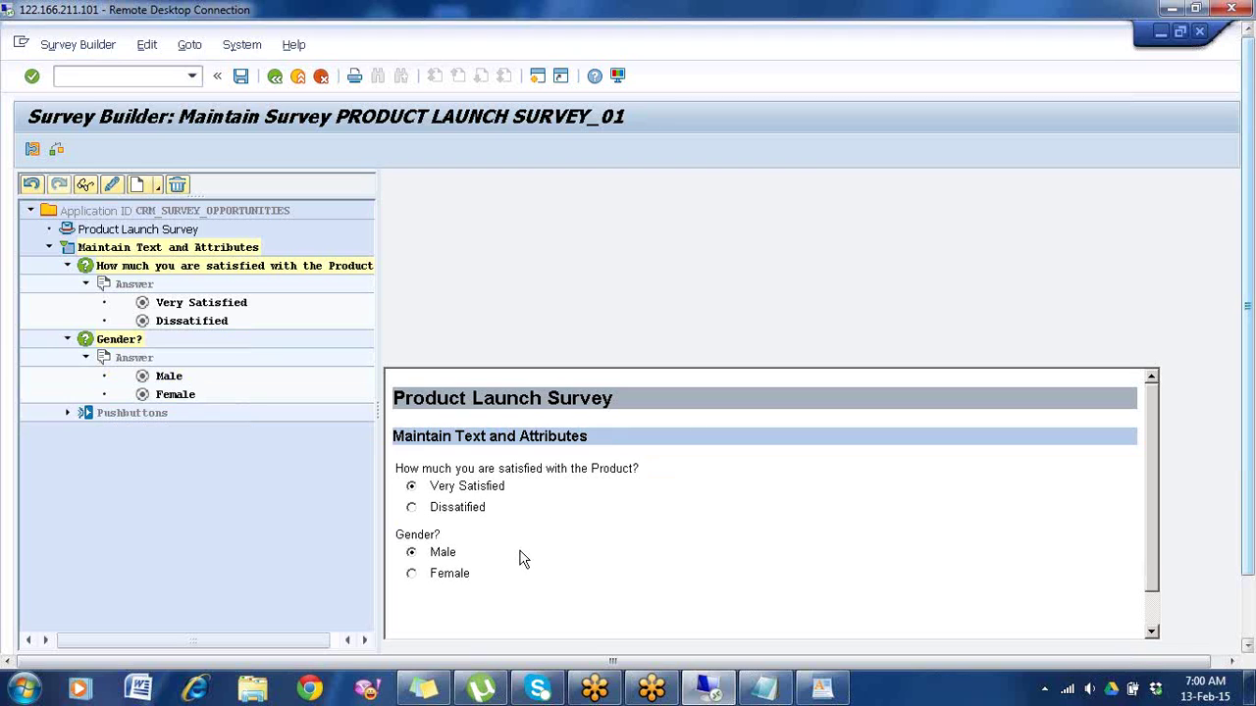
Step: Replace the section text Maintain Text and Attributes with "Answer follwing Survey"
{"action": "left_click_drag", "start_coordinate": [550, 441], "coordinate": [396, 446]}
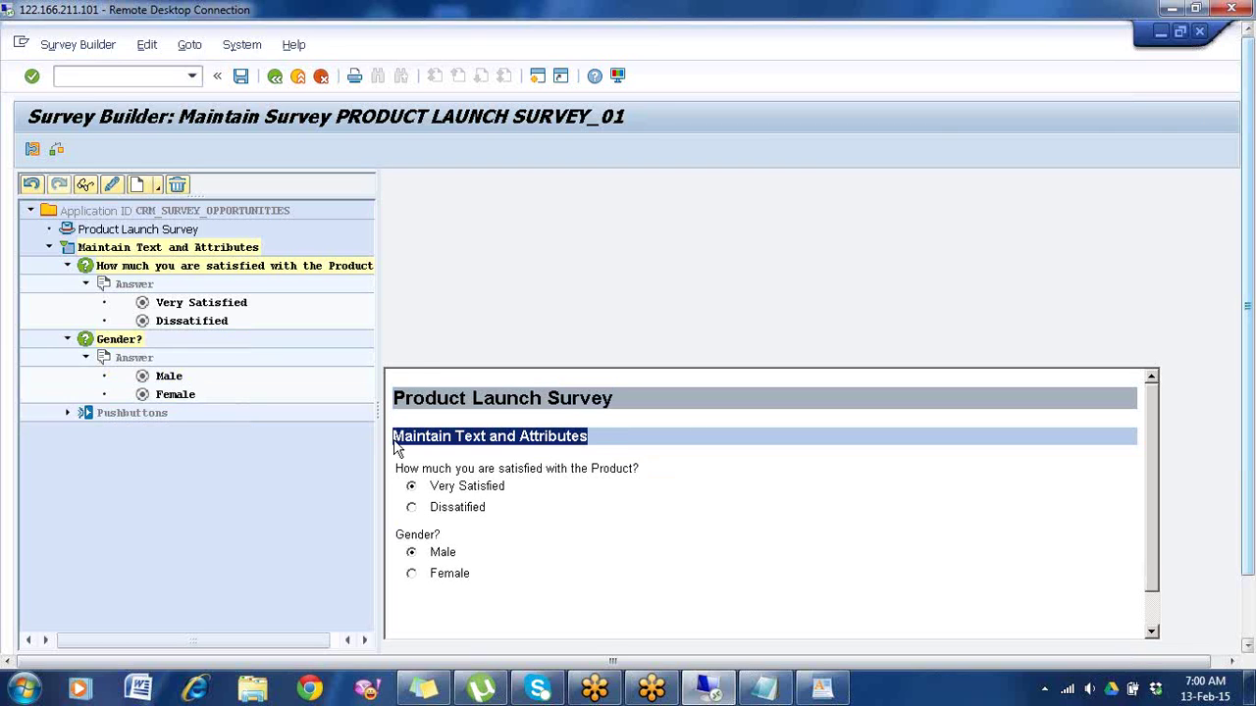
{"action": "left_click", "coordinate": [164, 251]}
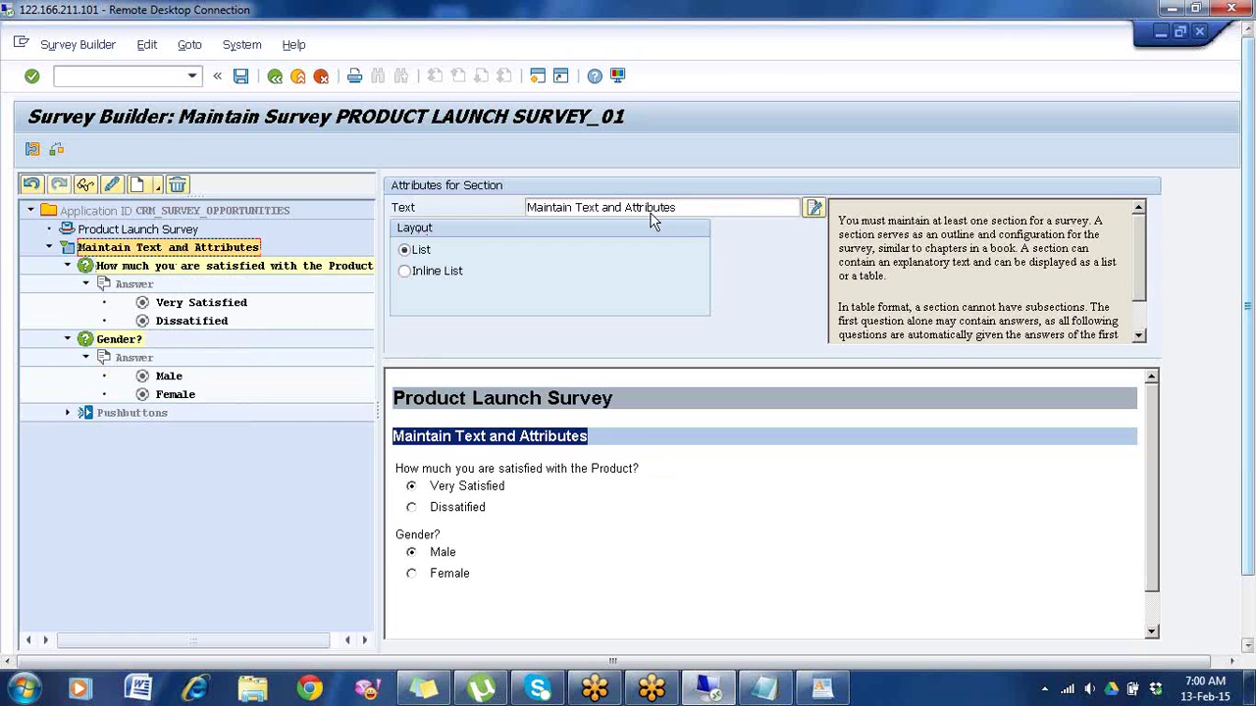
{"action": "left_click", "coordinate": [694, 210]}
{"action": "key", "text": "BackSpace"}
{"action": "key", "text": "BackSpace"}
{"action": "key", "text": "BackSpace"}
{"action": "key", "text": "BackSpace"}
{"action": "key", "text": "BackSpace"}
{"action": "key", "text": "BackSpace"}
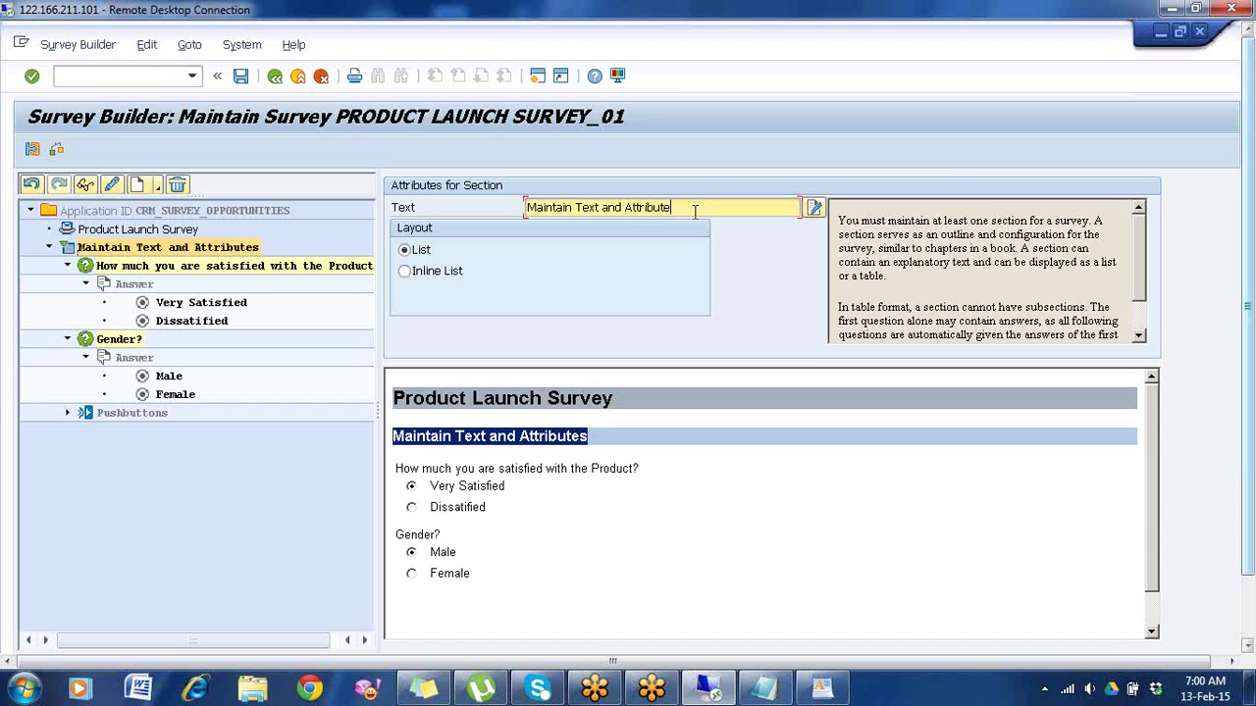
{"action": "key", "text": "BackSpace"}
{"action": "key", "text": "BackSpace"}
{"action": "key", "text": "BackSpace"}
{"action": "key", "text": "BackSpace"}
{"action": "key", "text": "BackSpace"}
{"action": "key", "text": "BackSpace"}
{"action": "key", "text": "BackSpace"}
{"action": "key", "text": "BackSpace"}
{"action": "key", "text": "BackSpace"}
{"action": "key", "text": "BackSpace"}
{"action": "key", "text": "BackSpace"}
{"action": "key", "text": "BackSpace"}
{"action": "key", "text": "BackSpace"}
{"action": "key", "text": "BackSpace"}
{"action": "key", "text": "BackSpace"}
{"action": "key", "text": "BackSpace"}
{"action": "key", "text": "BackSpace"}
{"action": "key", "text": "BackSpace"}
{"action": "key", "text": "BackSpace"}
{"action": "key", "text": "BackSpace"}
{"action": "type", "text": "A"}
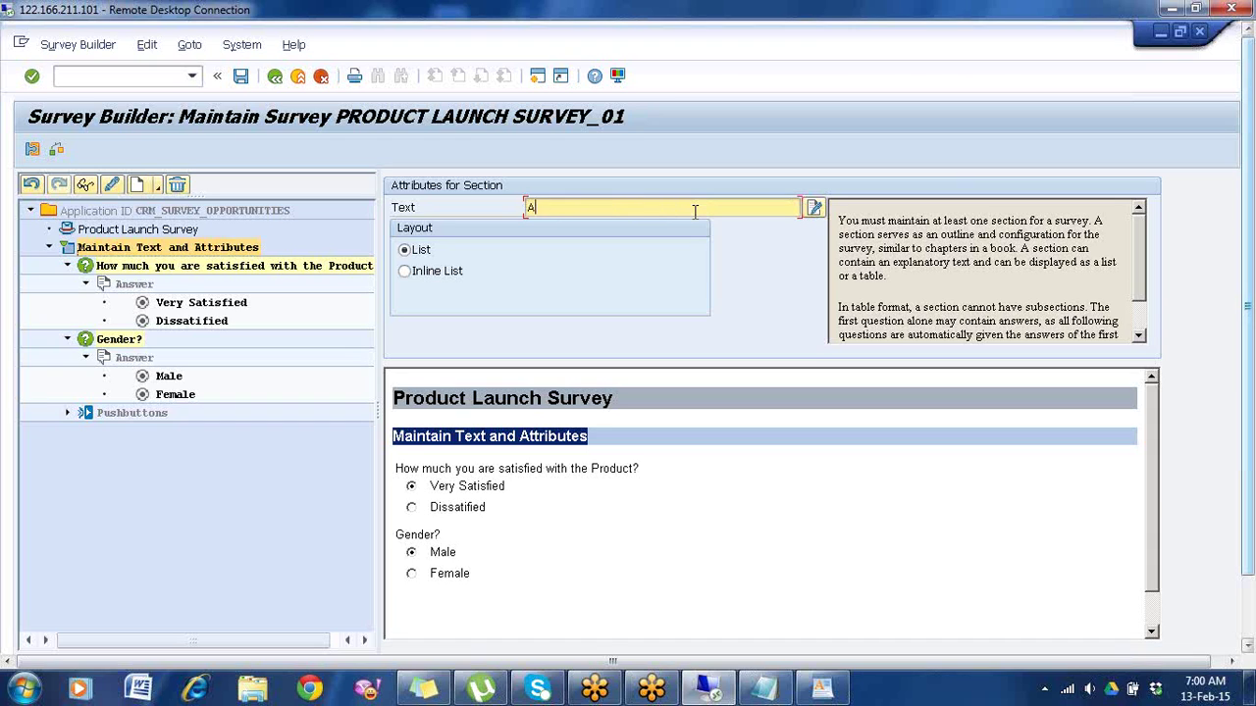
{"action": "type", "text": "nswer follwing Survey Q"}
{"action": "key", "text": "BackSpace"}
{"action": "key", "text": "BackSpace"}
{"action": "key", "text": "Return"}
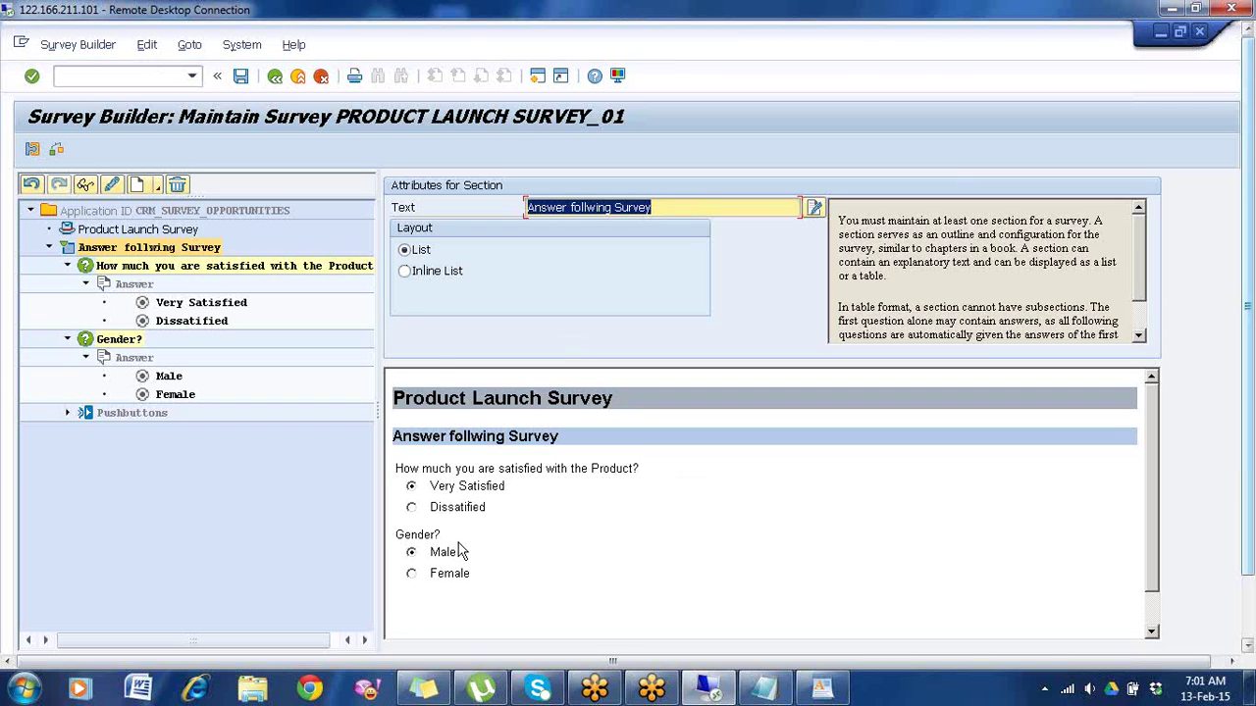
Step: Try the Inline List layout for the section and switch it back to List
{"action": "left_click", "coordinate": [435, 280]}
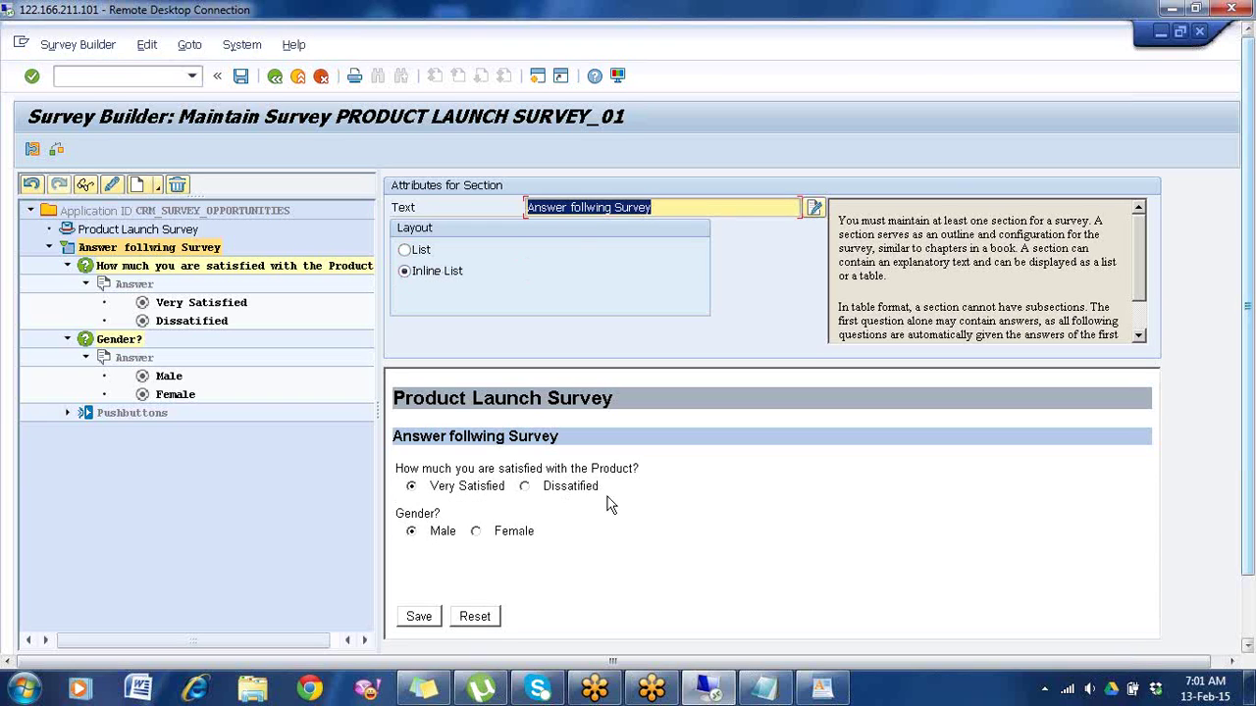
{"action": "left_click", "coordinate": [418, 253]}
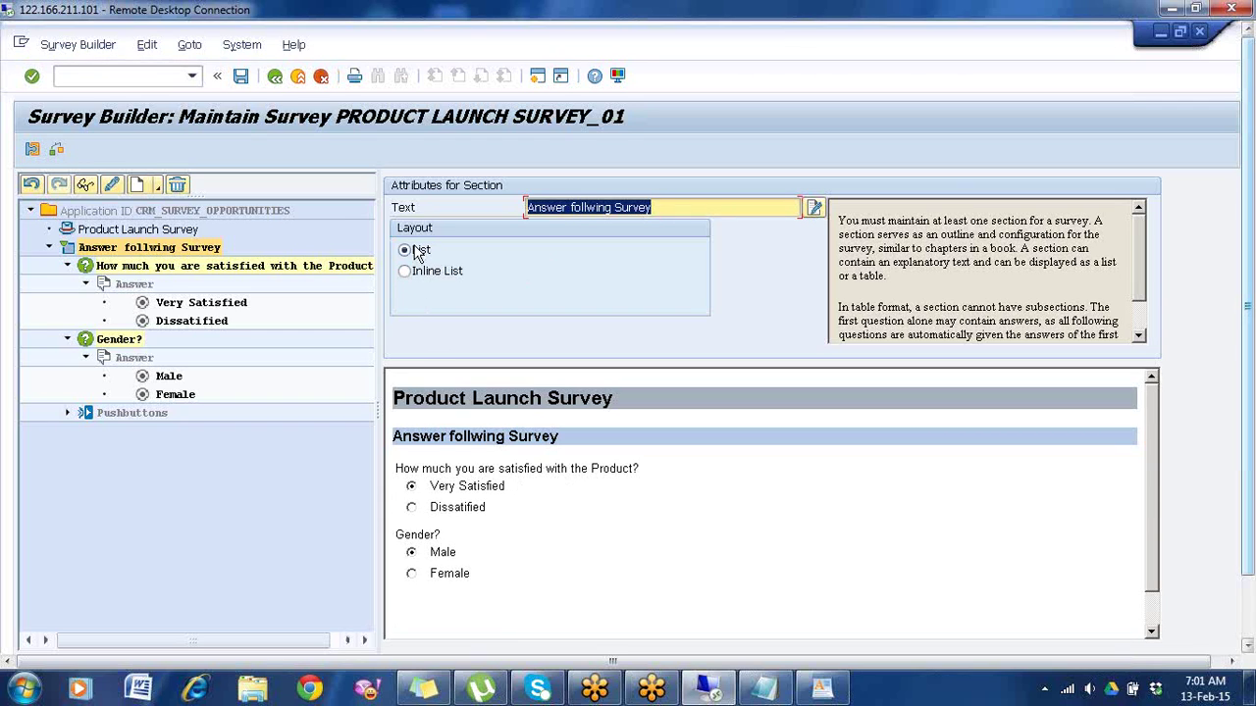
Step: Save the survey with the short description "PDT launch Survey_01" in its administrative data
{"action": "left_click", "coordinate": [242, 76]}
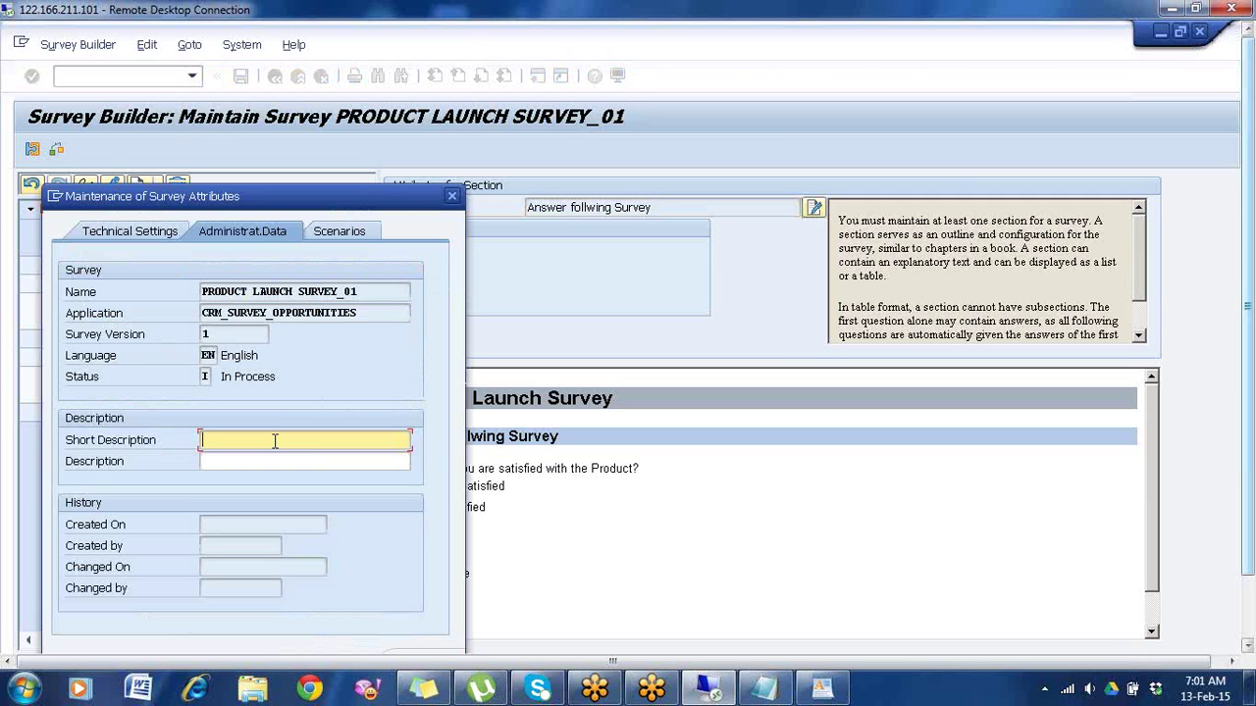
{"action": "type", "text": "PDt"}
{"action": "key", "text": "BackSpace"}
{"action": "key", "text": "BackSpace"}
{"action": "type", "text": "T launch Survey_01"}
{"action": "key", "text": "Return"}
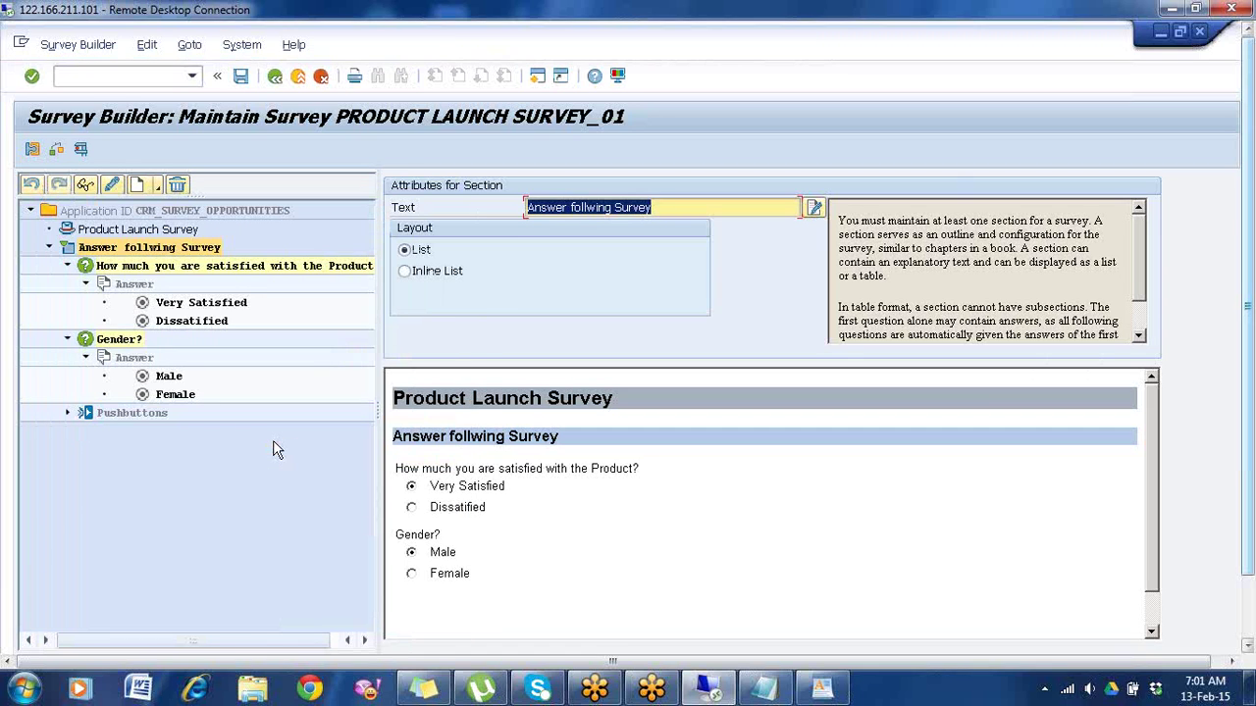
Step: Return to the CRM Survey Suite overview and activate PRODUCT LAUNCH SURVEY_01, checking its status
{"action": "left_click", "coordinate": [274, 77]}
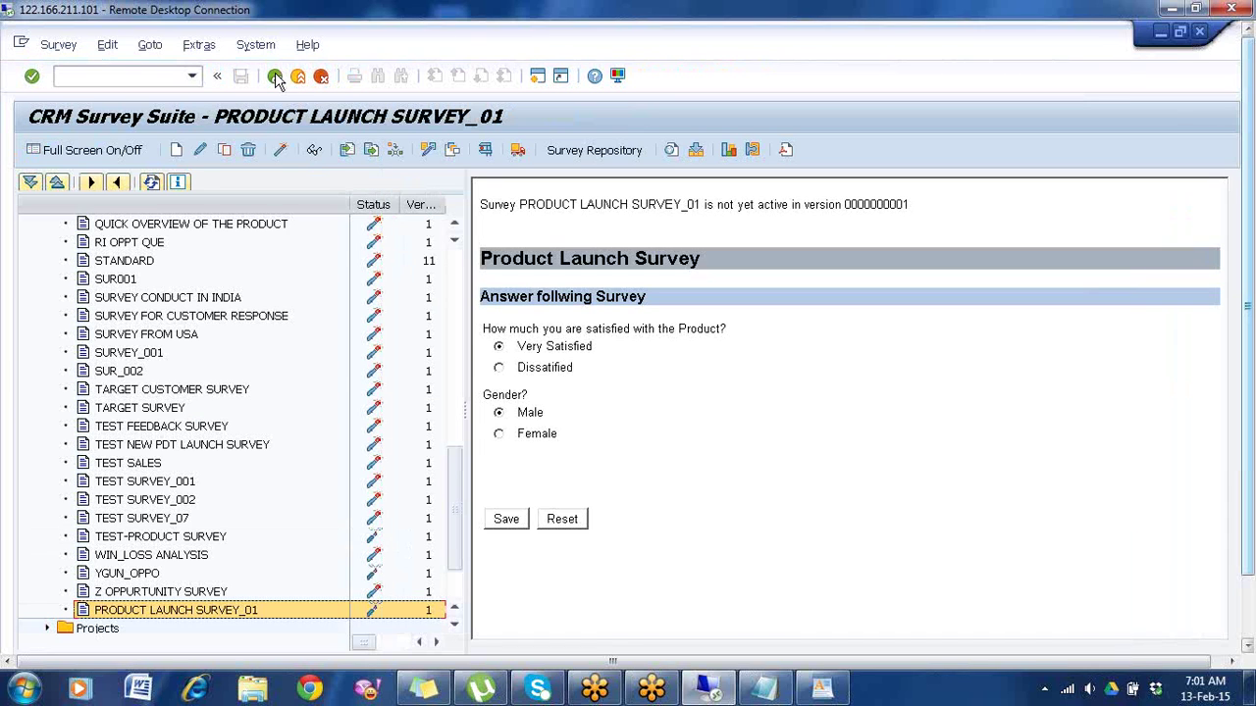
{"action": "left_click", "coordinate": [243, 608]}
{"action": "left_click_drag", "start_coordinate": [717, 204], "coordinate": [777, 211]}
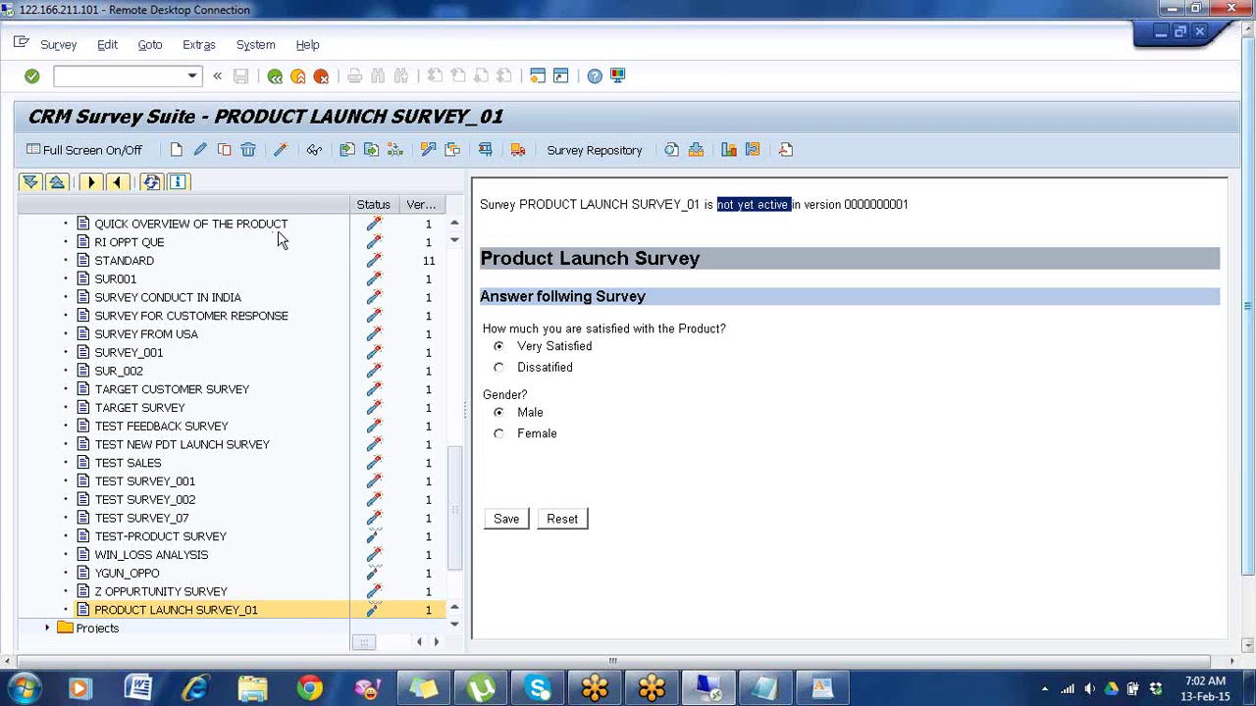
{"action": "left_click", "coordinate": [282, 152]}
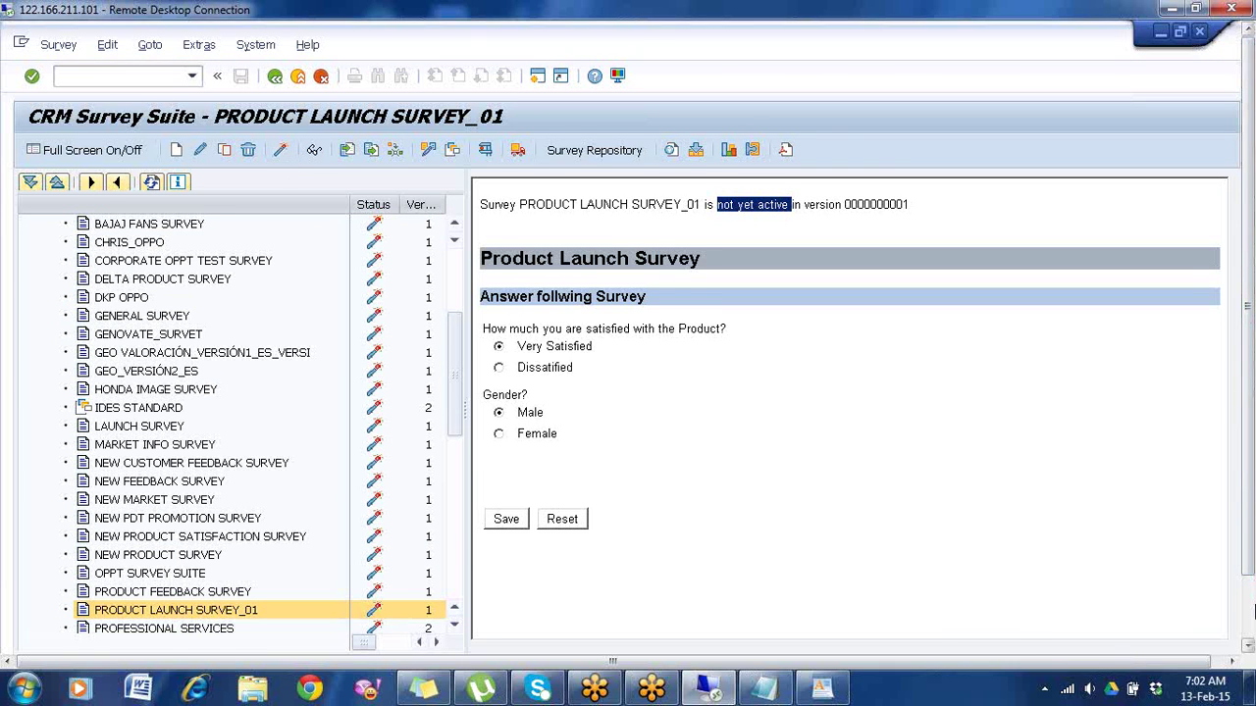
{"action": "left_click_drag", "start_coordinate": [1248, 318], "coordinate": [1248, 392]}
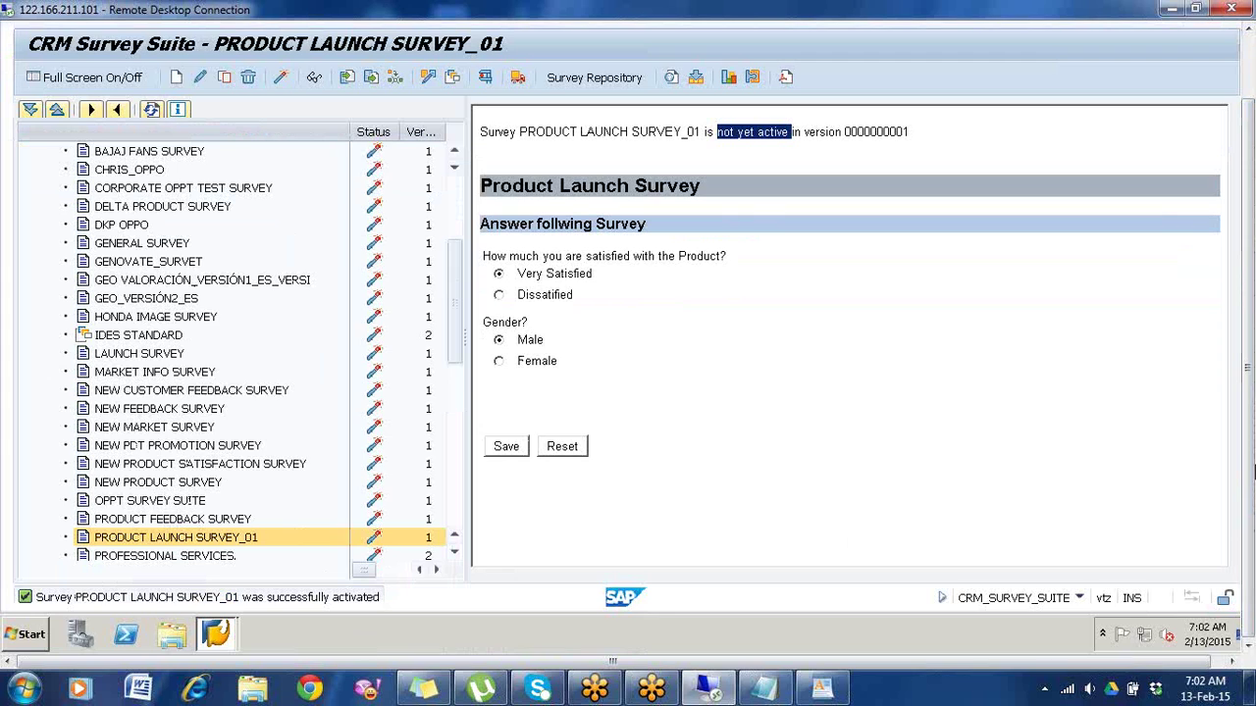
{"action": "left_click_drag", "start_coordinate": [1251, 466], "coordinate": [1251, 387]}
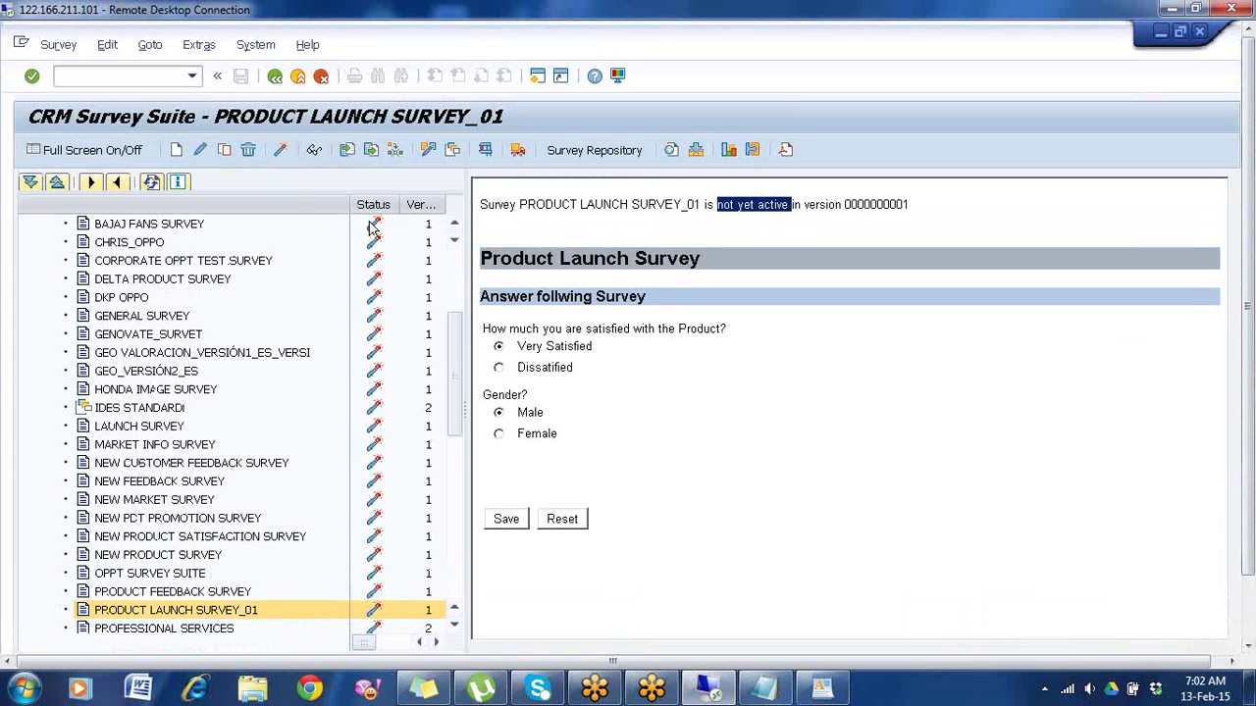
Step: Go back to the implementation guide and open the activity Define Determination for Questionnaires
{"action": "left_click", "coordinate": [276, 84]}
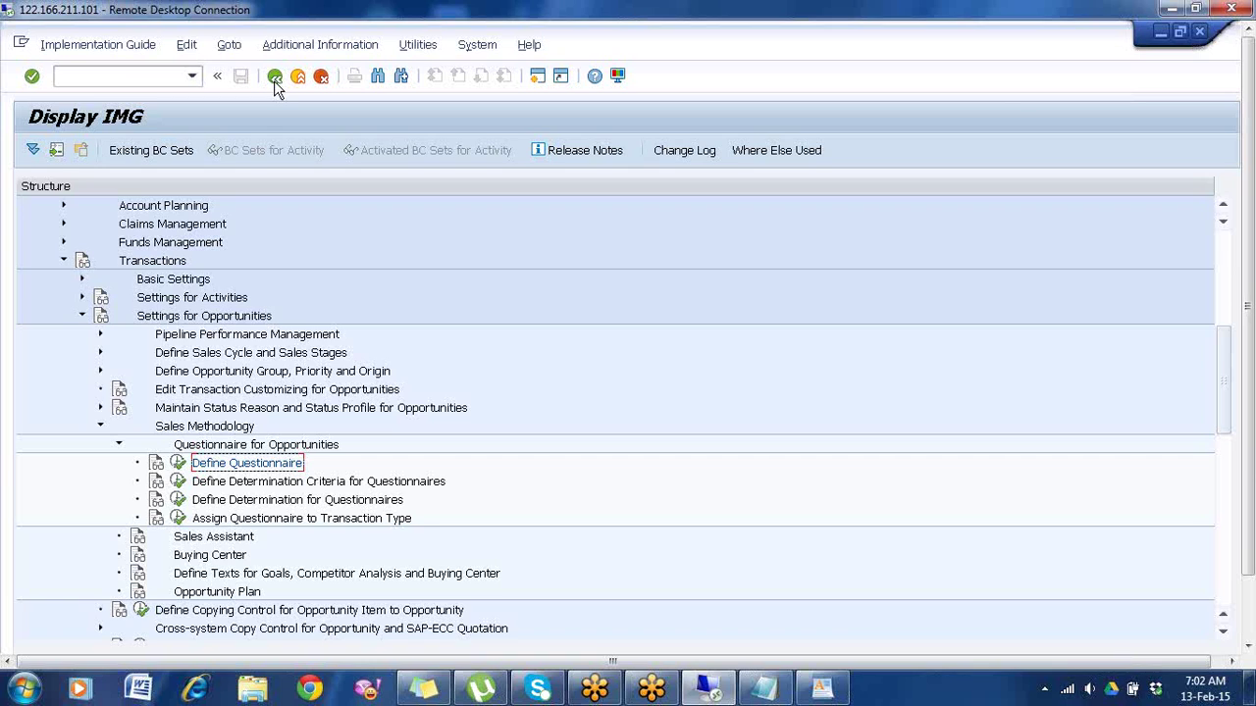
{"action": "left_click", "coordinate": [296, 501]}
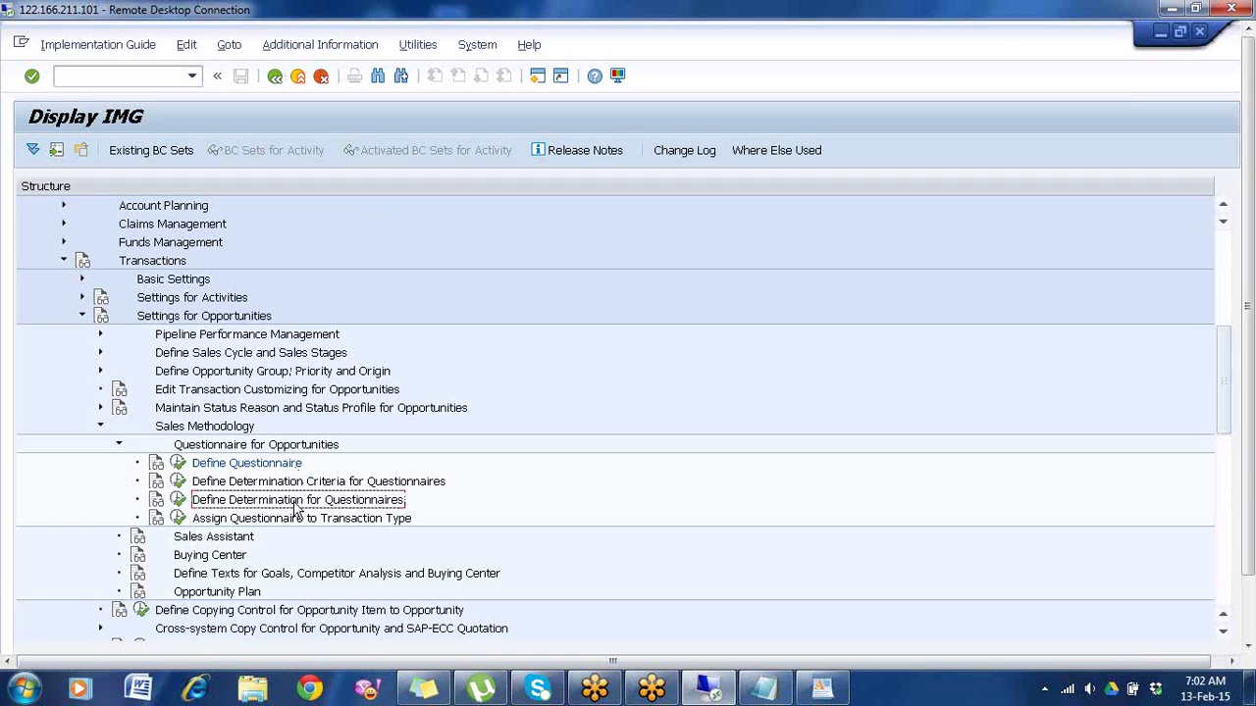
{"action": "left_click", "coordinate": [180, 502]}
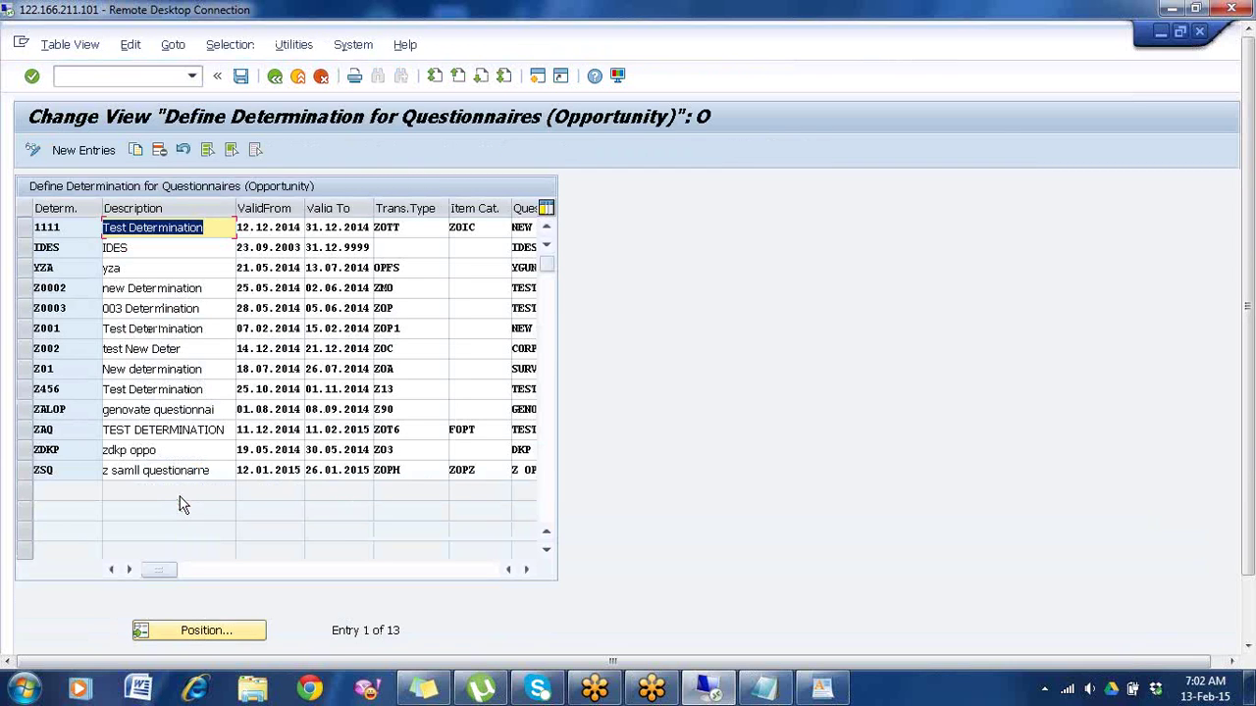
Step: Create a new questionnaire determination entry Z00 with the description Test Determination
{"action": "left_click", "coordinate": [83, 150]}
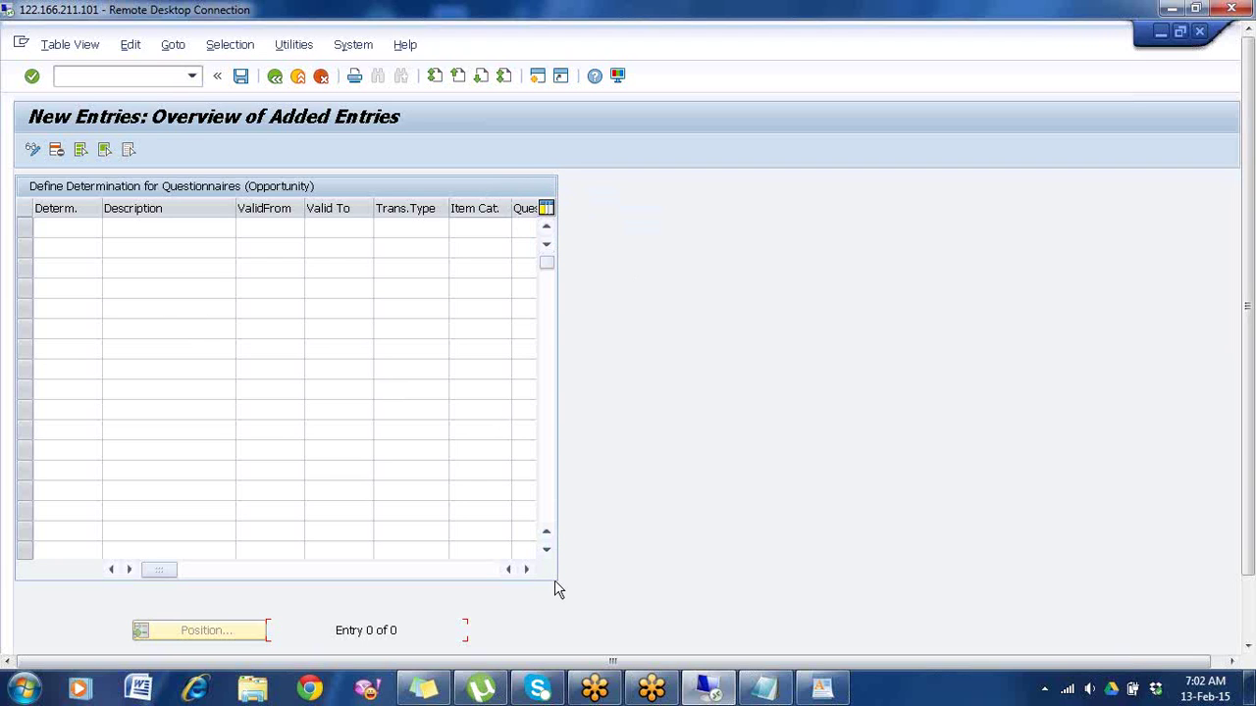
{"action": "left_click", "coordinate": [59, 230]}
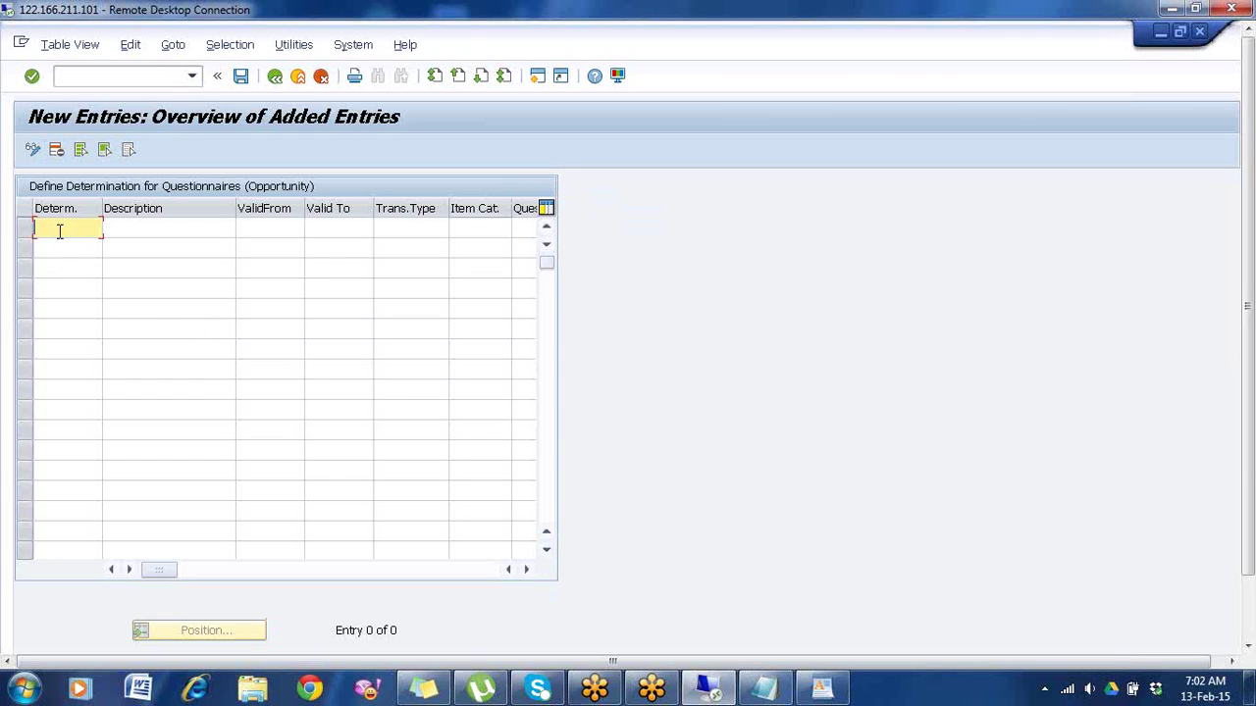
{"action": "type", "text": "Z001"}
{"action": "key", "text": "BackSpace"}
{"action": "left_click", "coordinate": [120, 230]}
{"action": "type", "text": "Test Determination"}
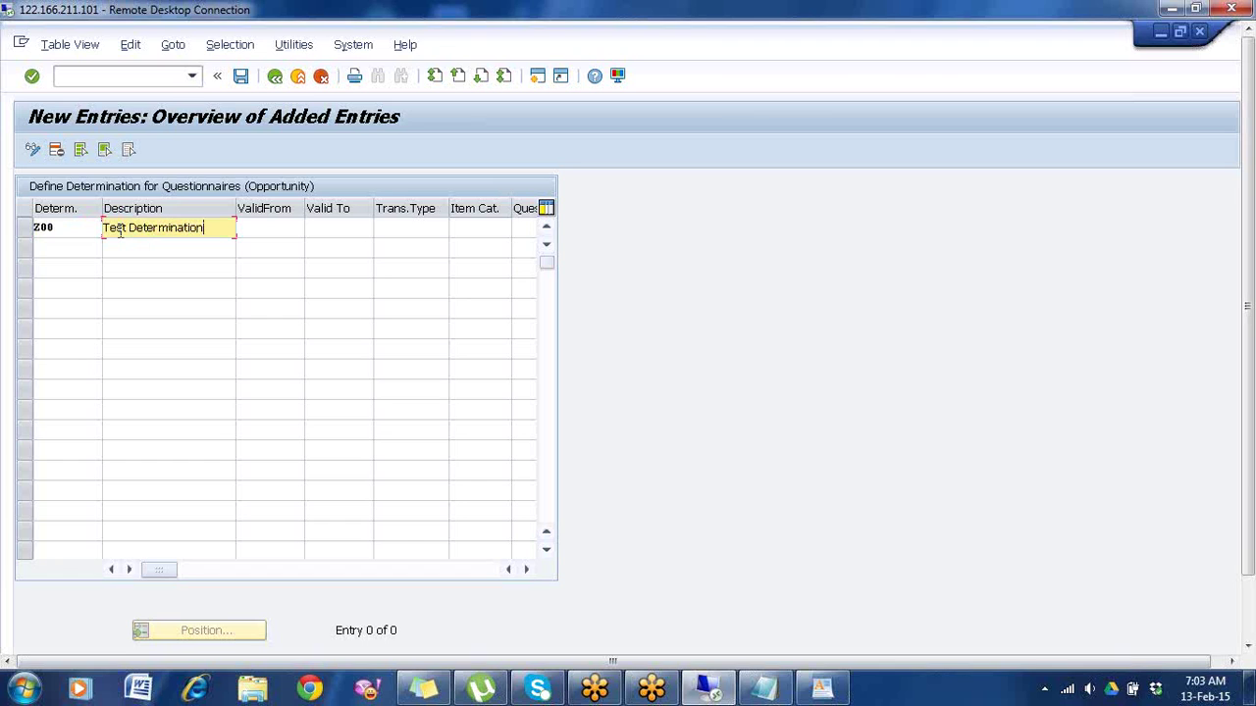
Step: Set determination Z00's validity from 12.02.2015 to 20.02.2015 using the calendar
{"action": "left_click", "coordinate": [270, 233]}
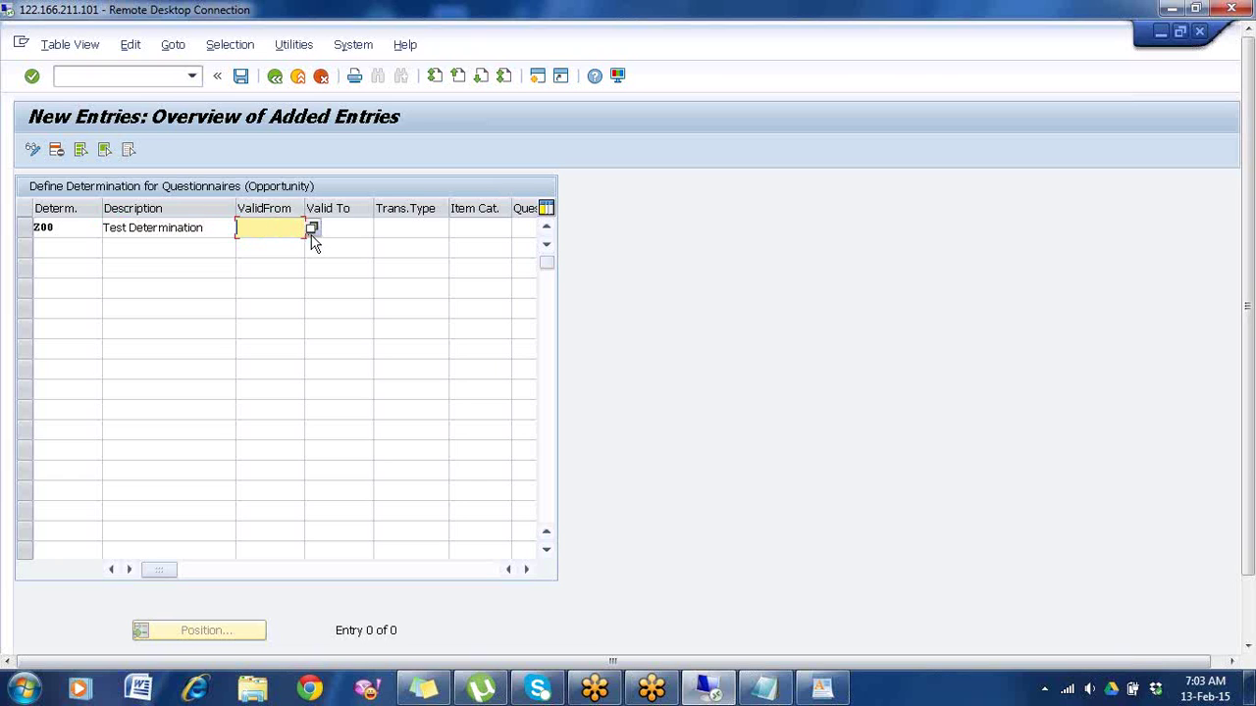
{"action": "left_click", "coordinate": [311, 232]}
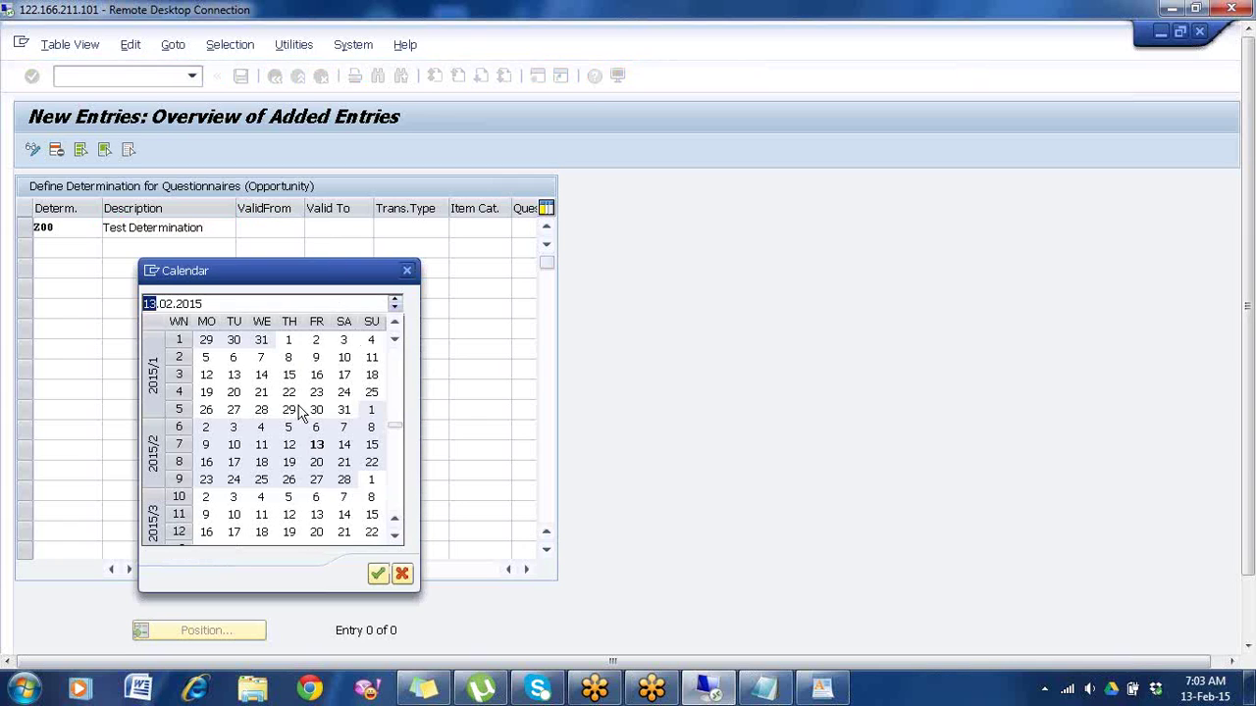
{"action": "double_click", "coordinate": [289, 445]}
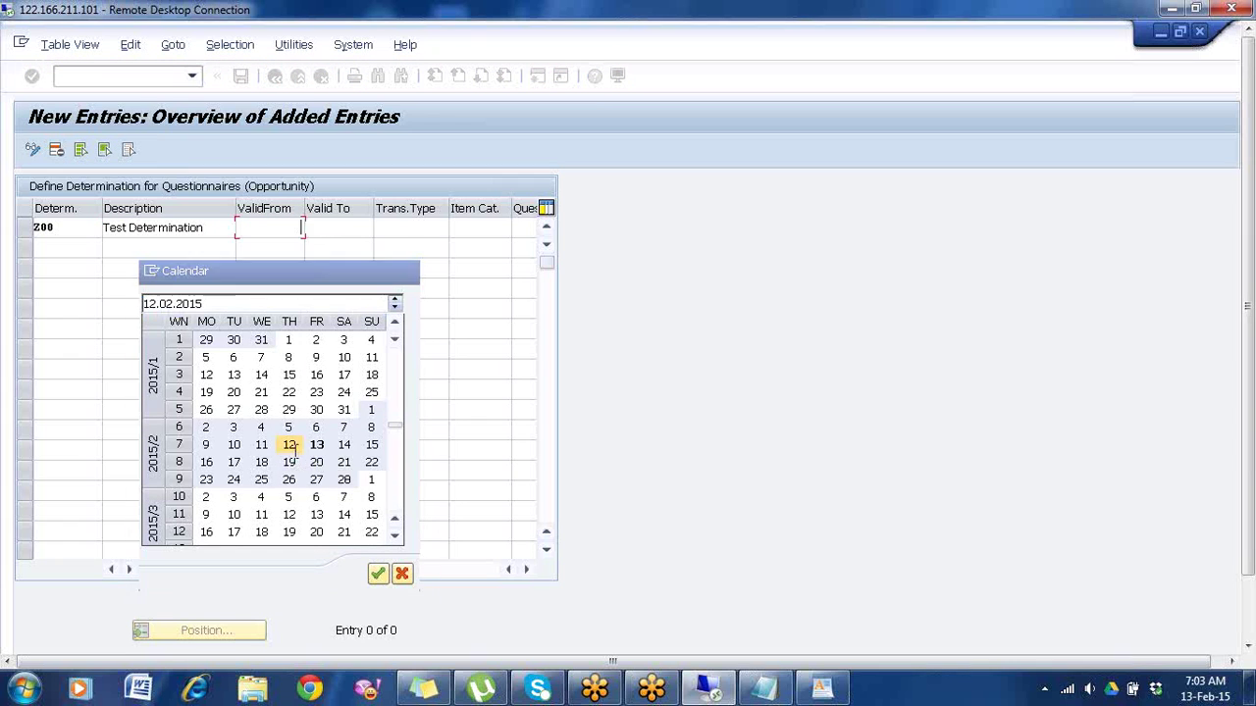
{"action": "left_click", "coordinate": [350, 226]}
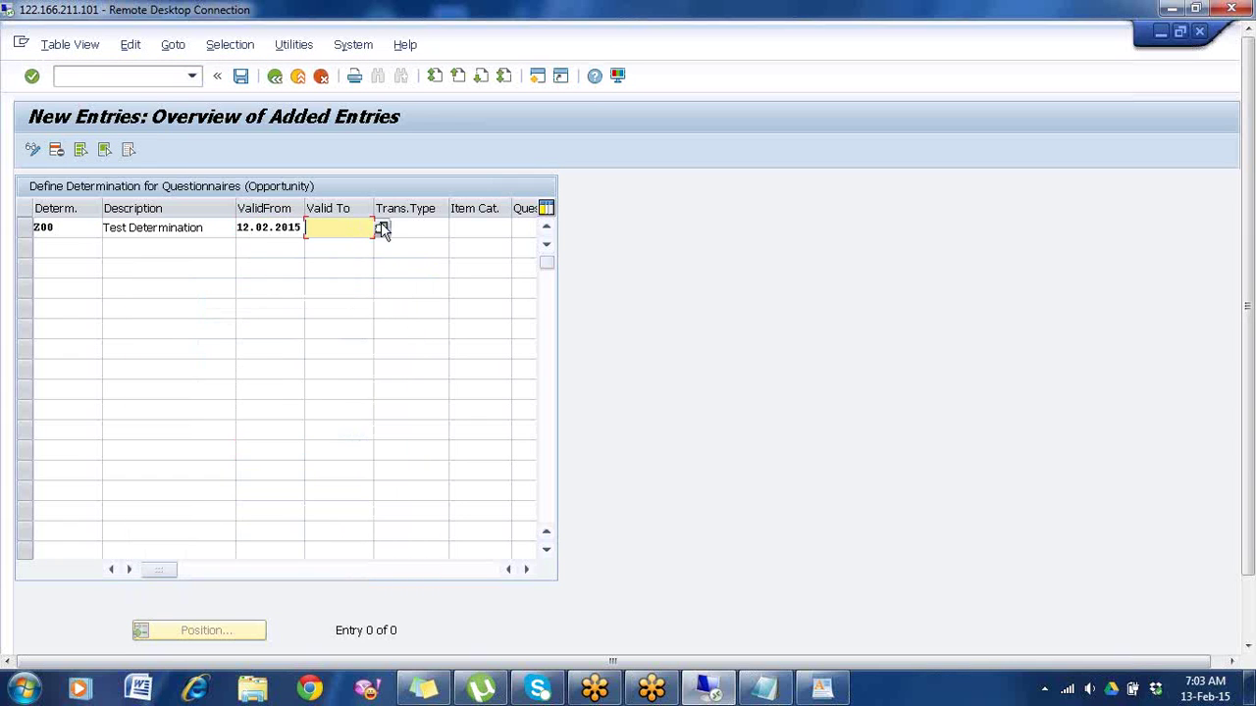
{"action": "left_click", "coordinate": [382, 230]}
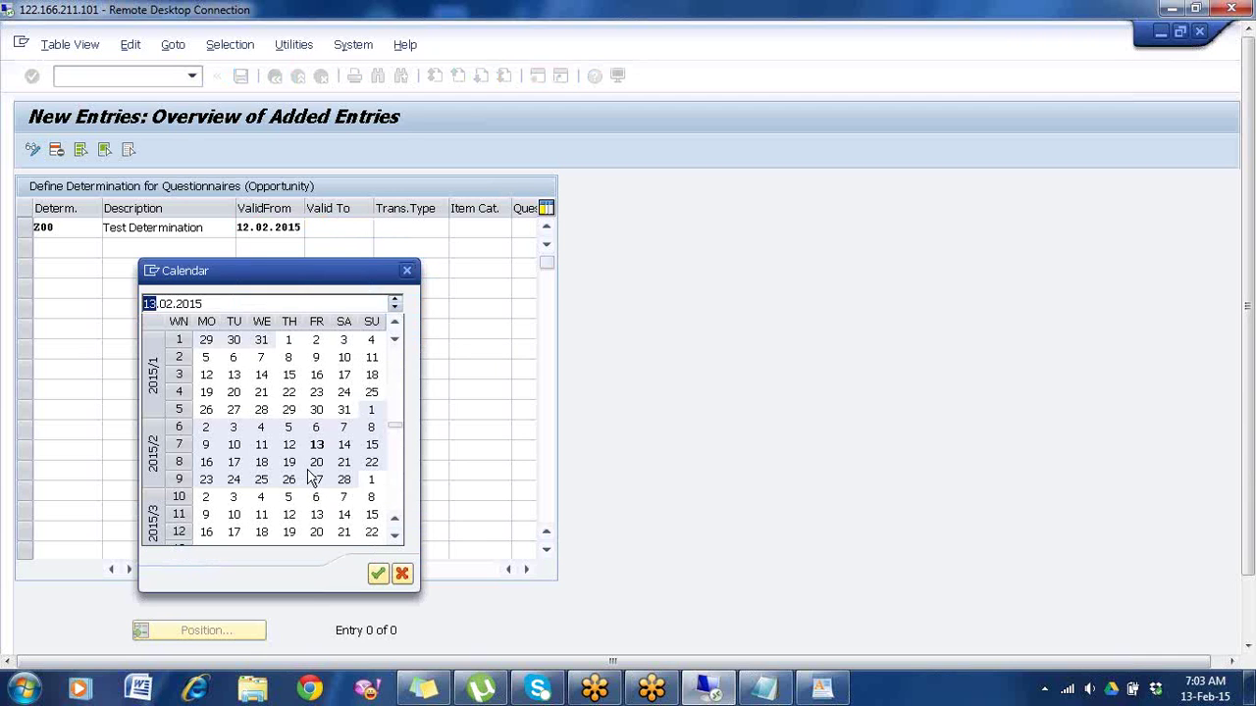
{"action": "double_click", "coordinate": [314, 464]}
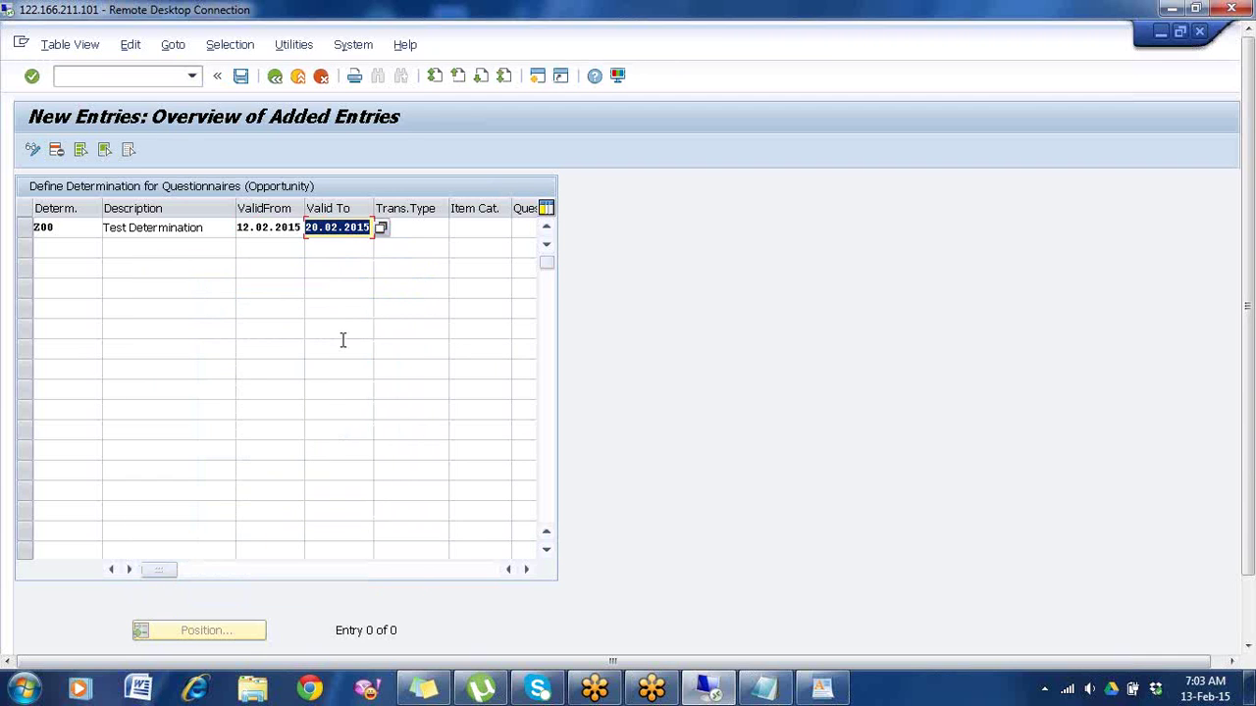
Step: Look up the opportunity transaction type in the WordPad notes and enter ZA9 as determination Z00's transaction type
{"action": "left_click", "coordinate": [423, 232]}
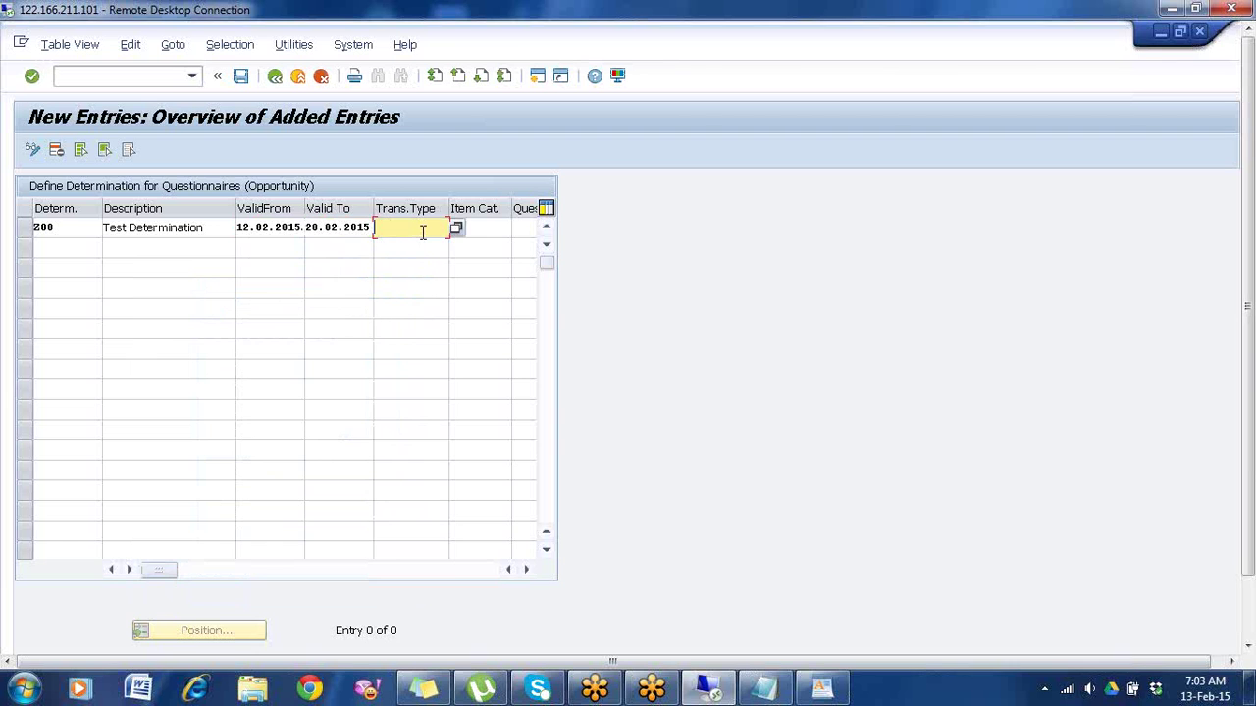
{"action": "left_click", "coordinate": [790, 690]}
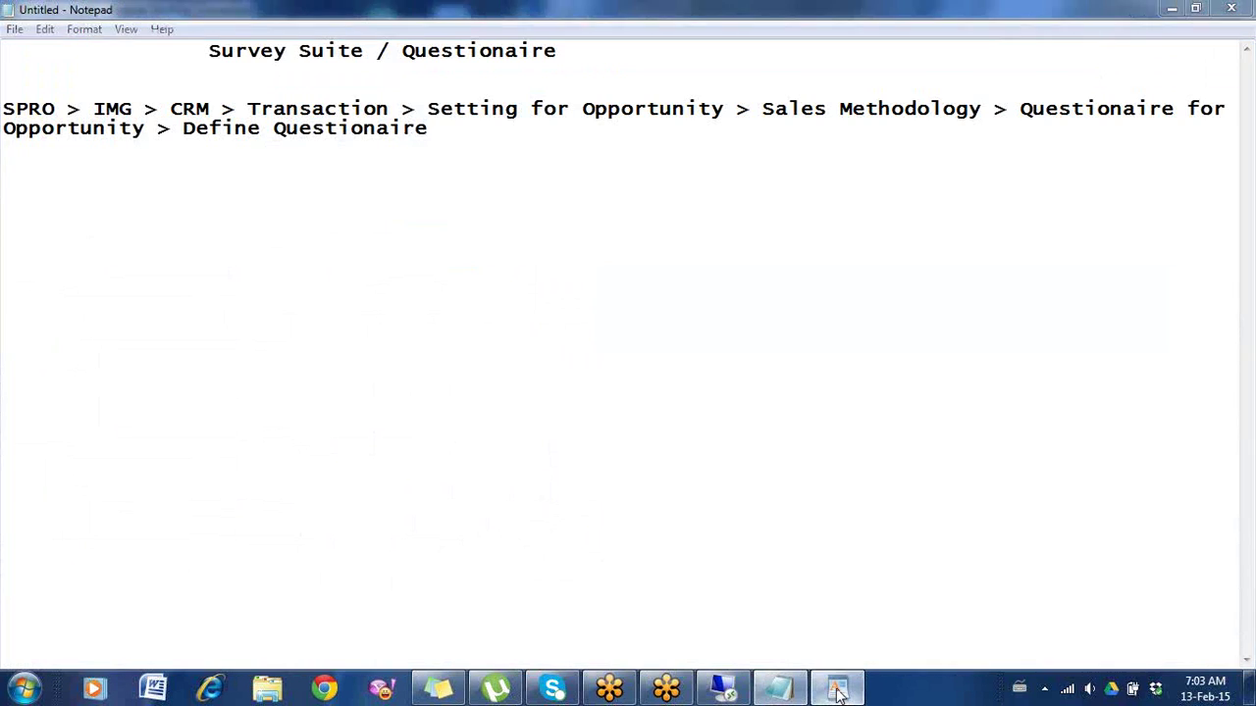
{"action": "left_click", "coordinate": [835, 690]}
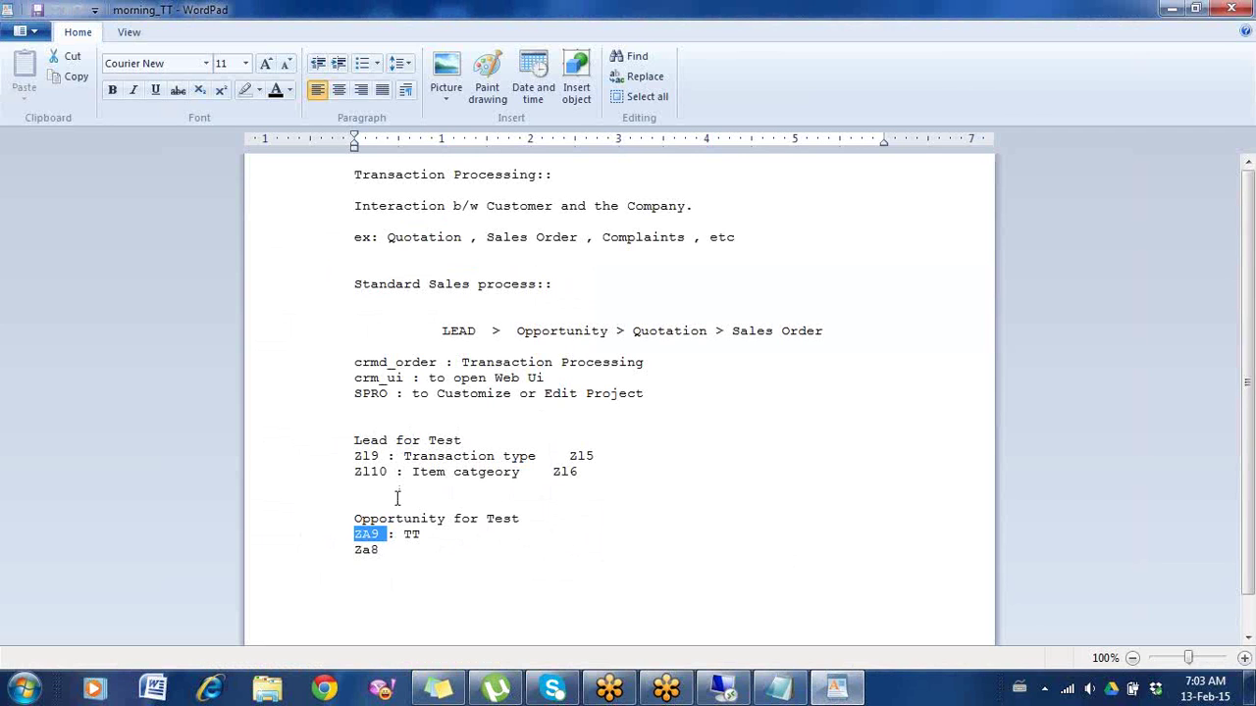
{"action": "key", "text": "alt+Tab"}
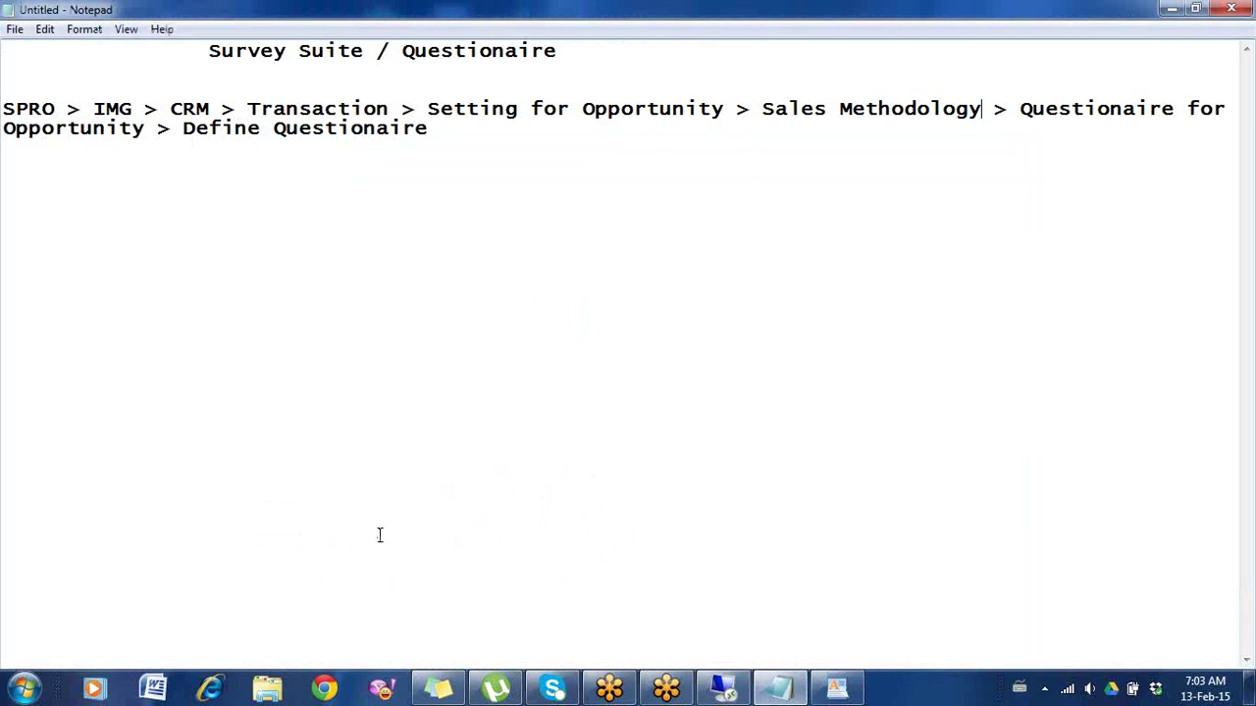
{"action": "key", "text": "alt+Tab"}
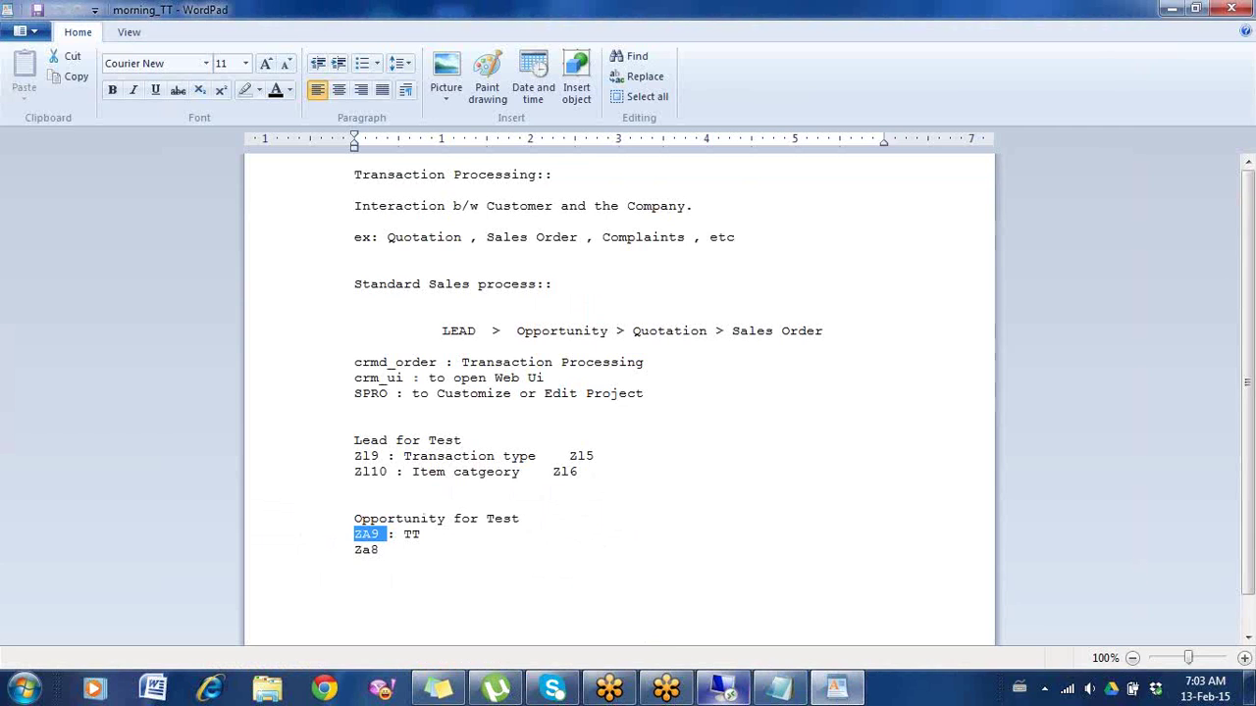
{"action": "left_click", "coordinate": [727, 688]}
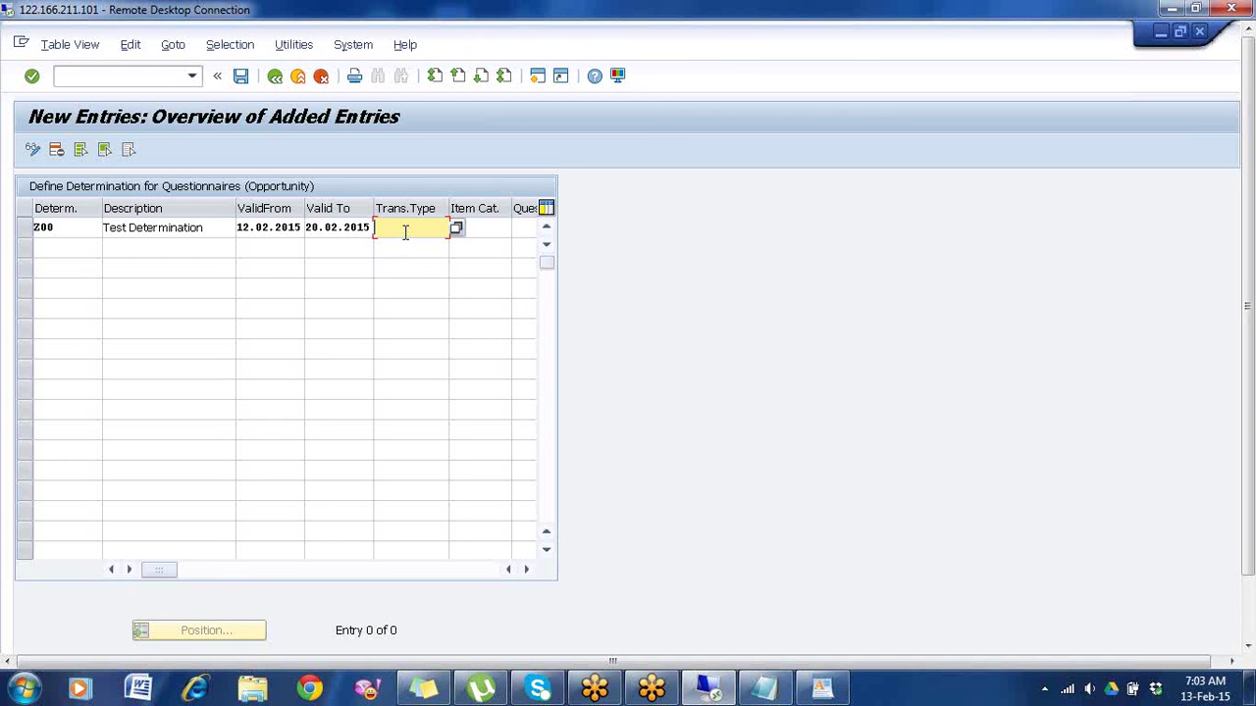
{"action": "type", "text": "ZA90"}
{"action": "key", "text": "BackSpace"}
{"action": "left_click", "coordinate": [505, 231]}
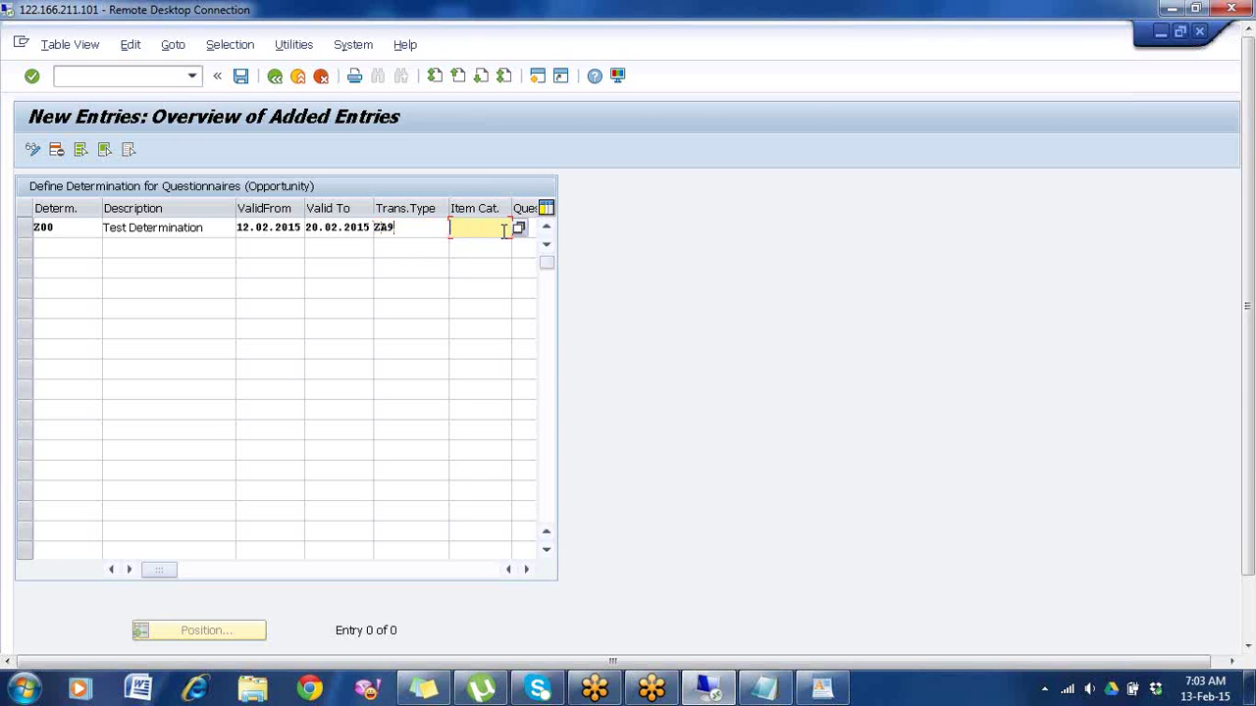
Step: Assign the questionnaire ID PRODUCT LAUNCH SURVEY_01 to determination Z00 from the list of available surveys
{"action": "left_click", "coordinate": [527, 569]}
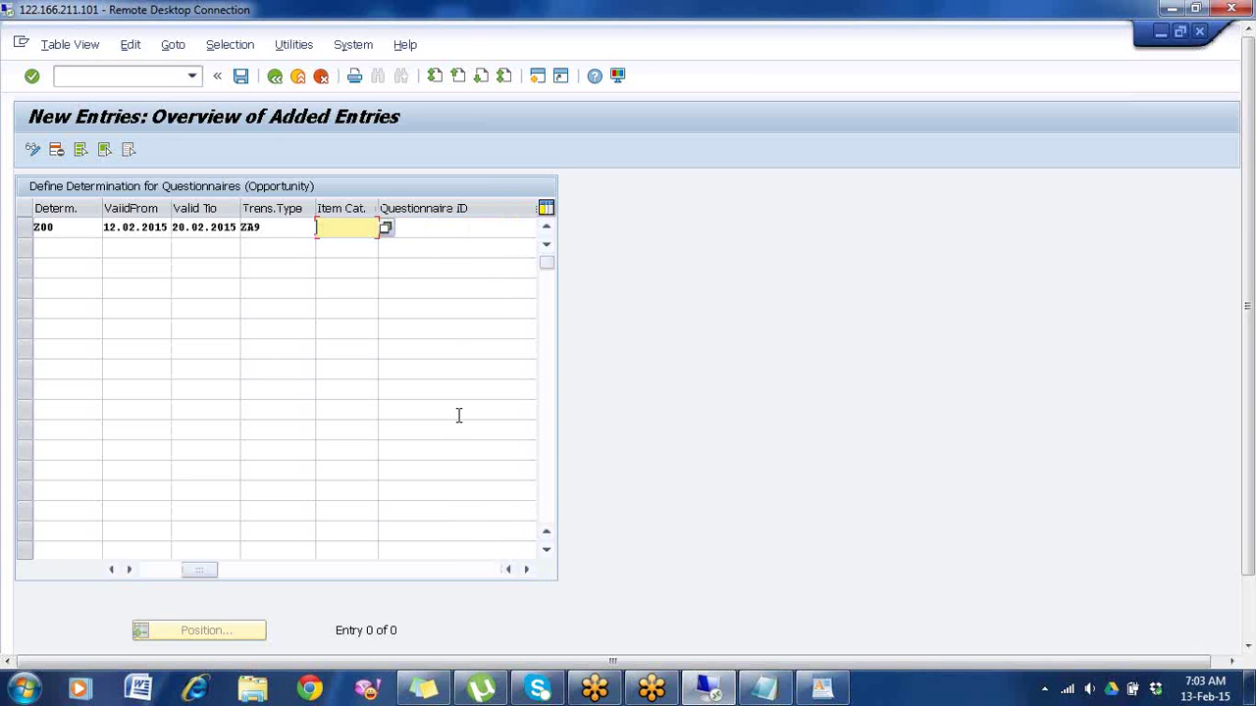
{"action": "left_click", "coordinate": [527, 569]}
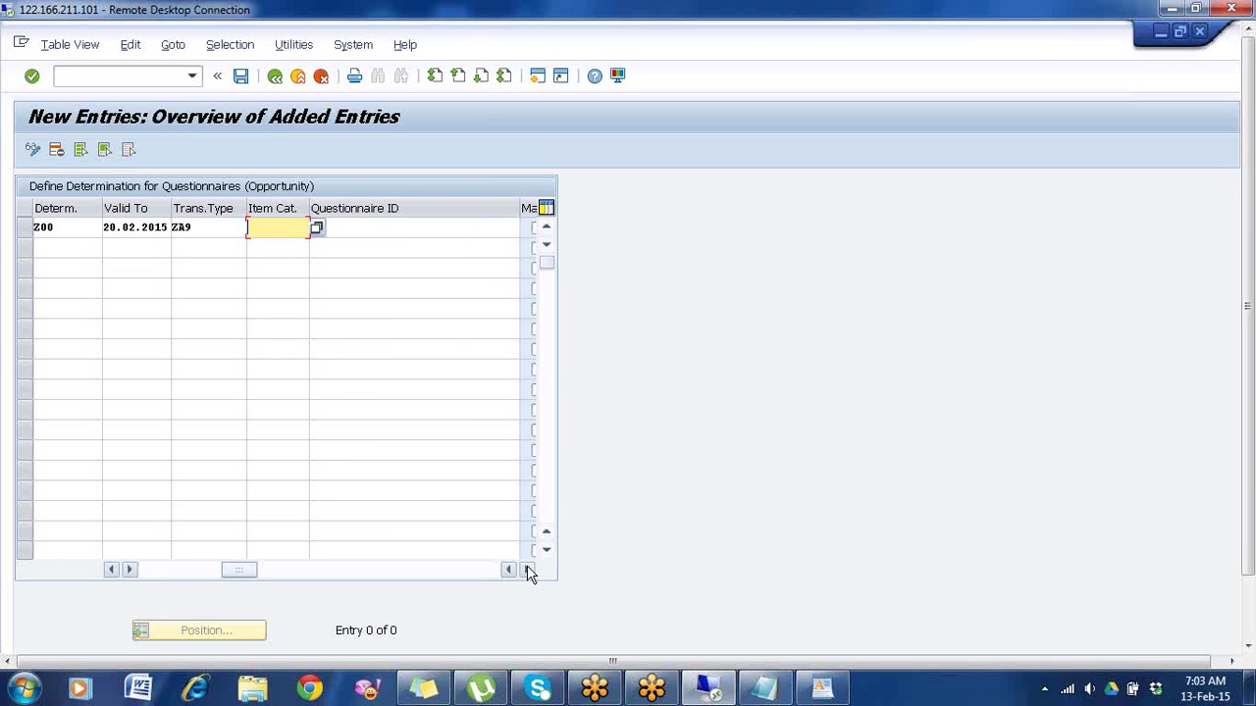
{"action": "left_click", "coordinate": [527, 569]}
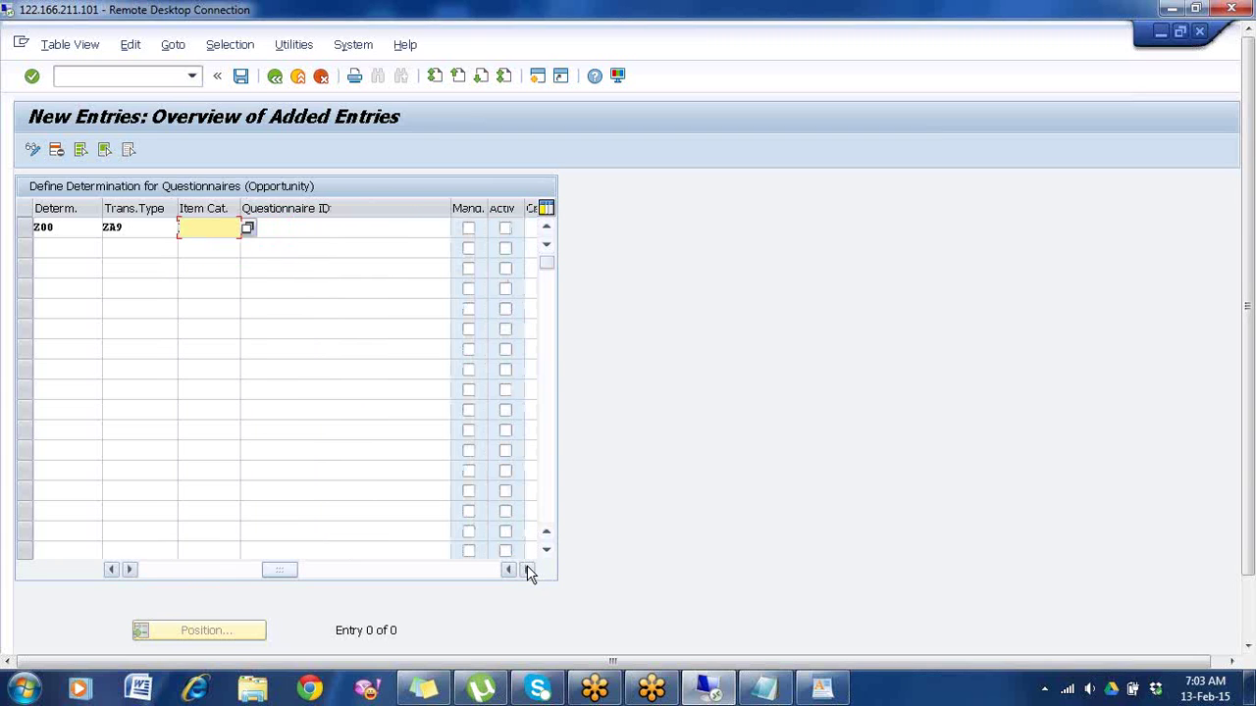
{"action": "left_click", "coordinate": [369, 229]}
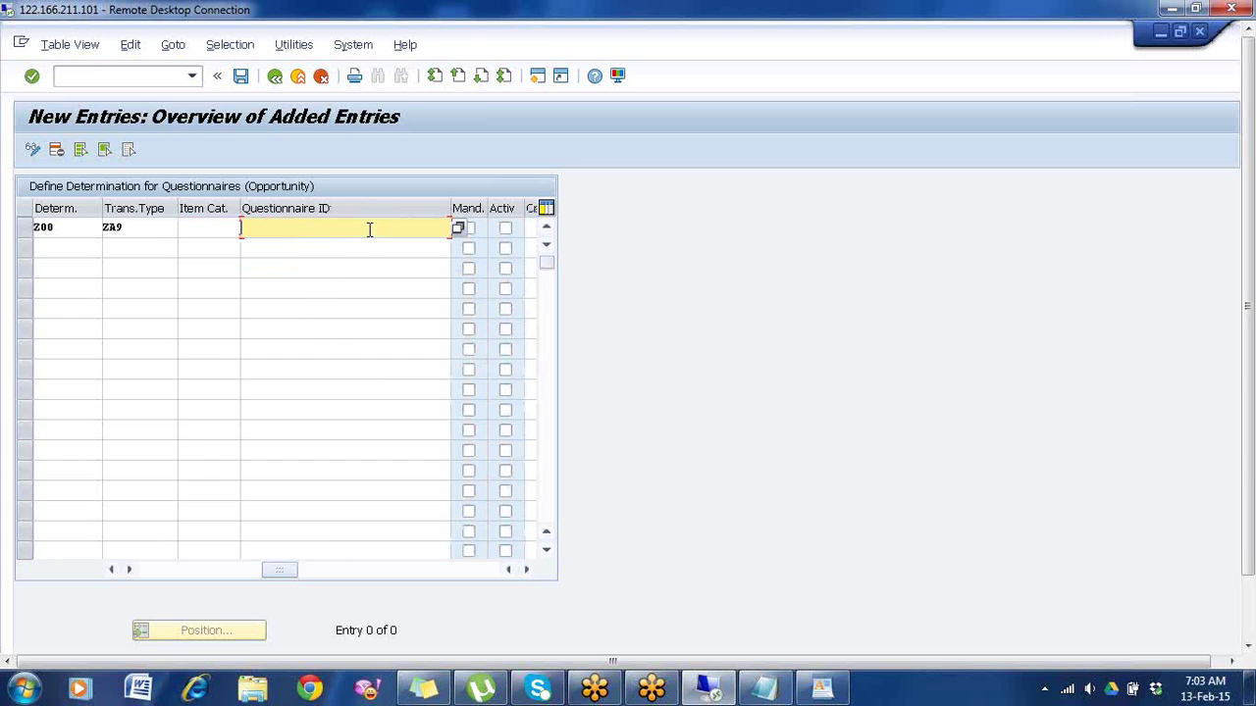
{"action": "left_click", "coordinate": [456, 228]}
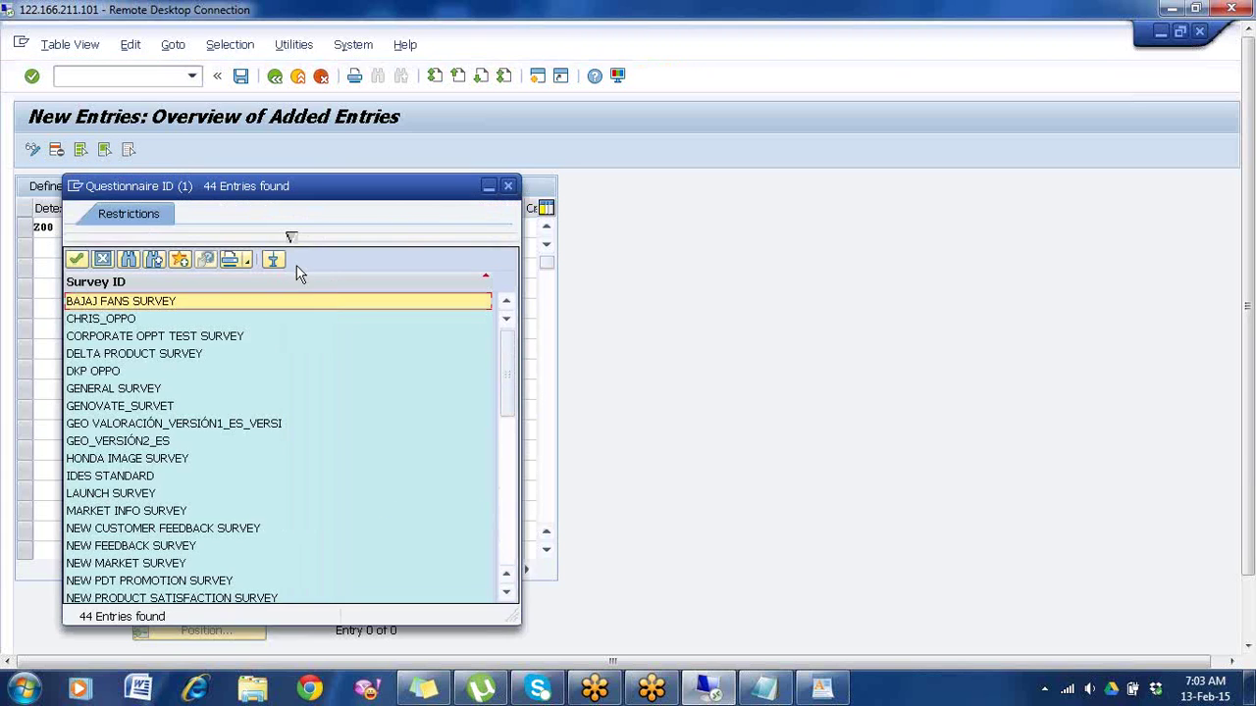
{"action": "left_click", "coordinate": [507, 556]}
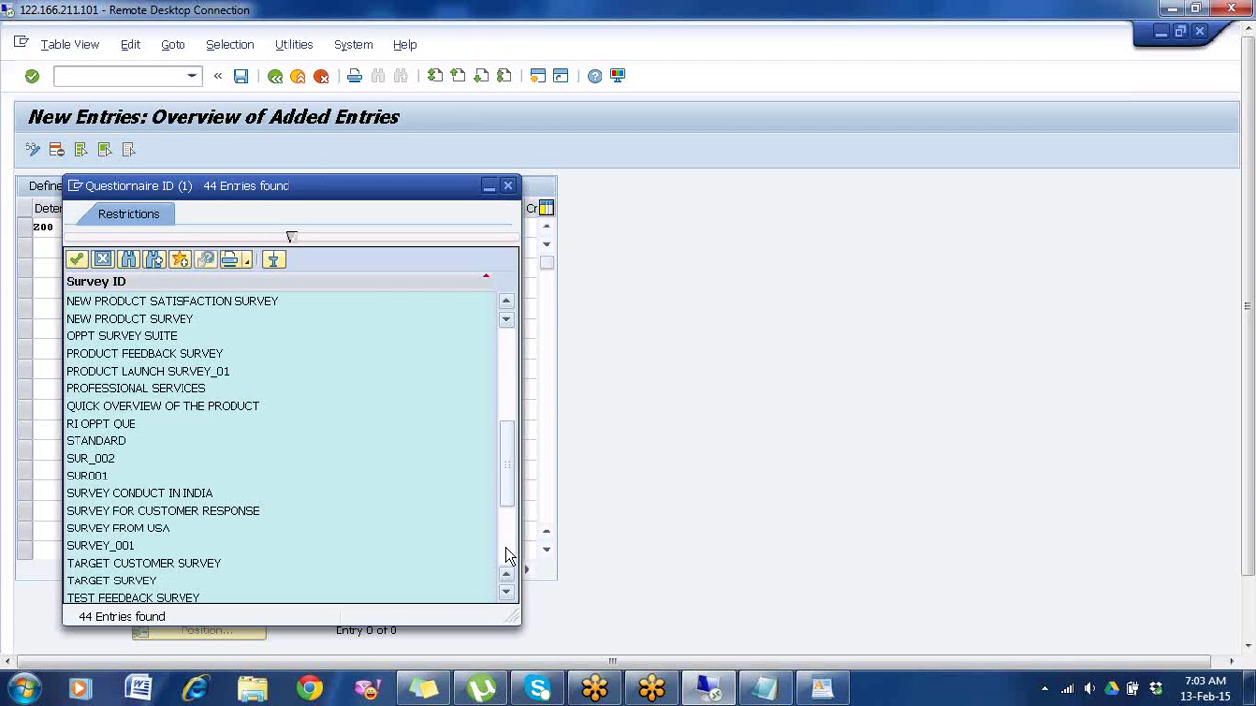
{"action": "left_click", "coordinate": [506, 557]}
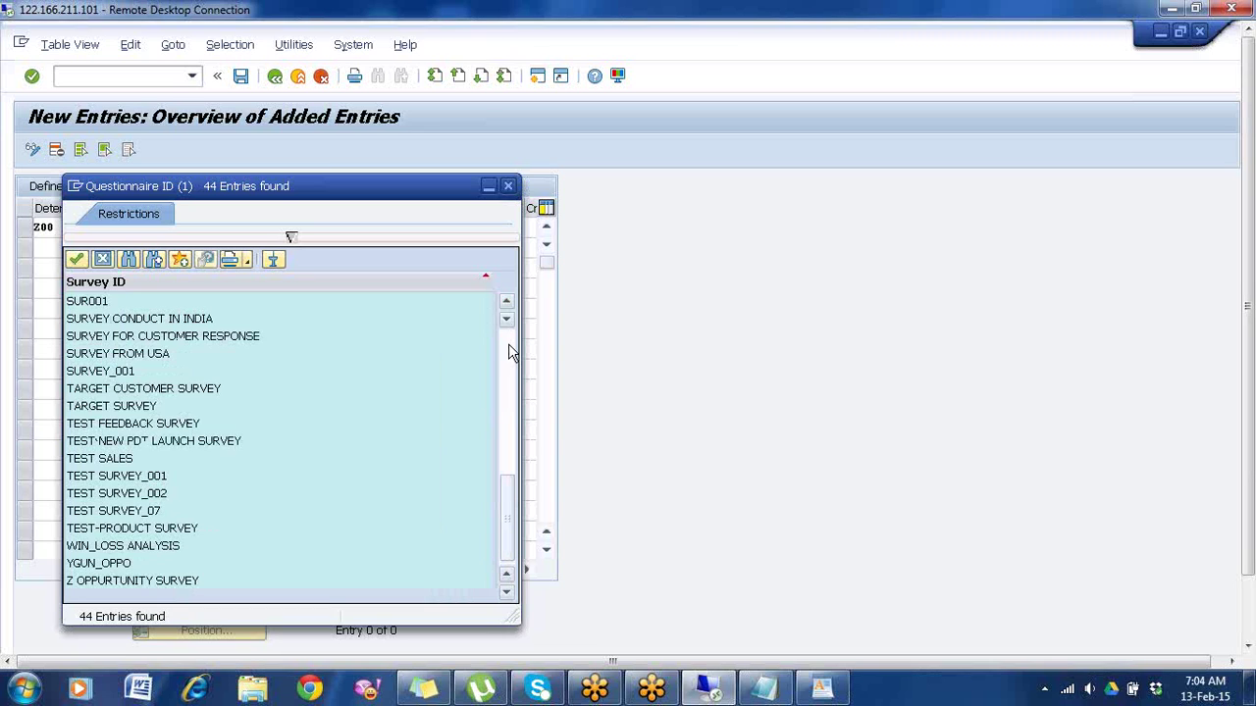
{"action": "left_click", "coordinate": [506, 302]}
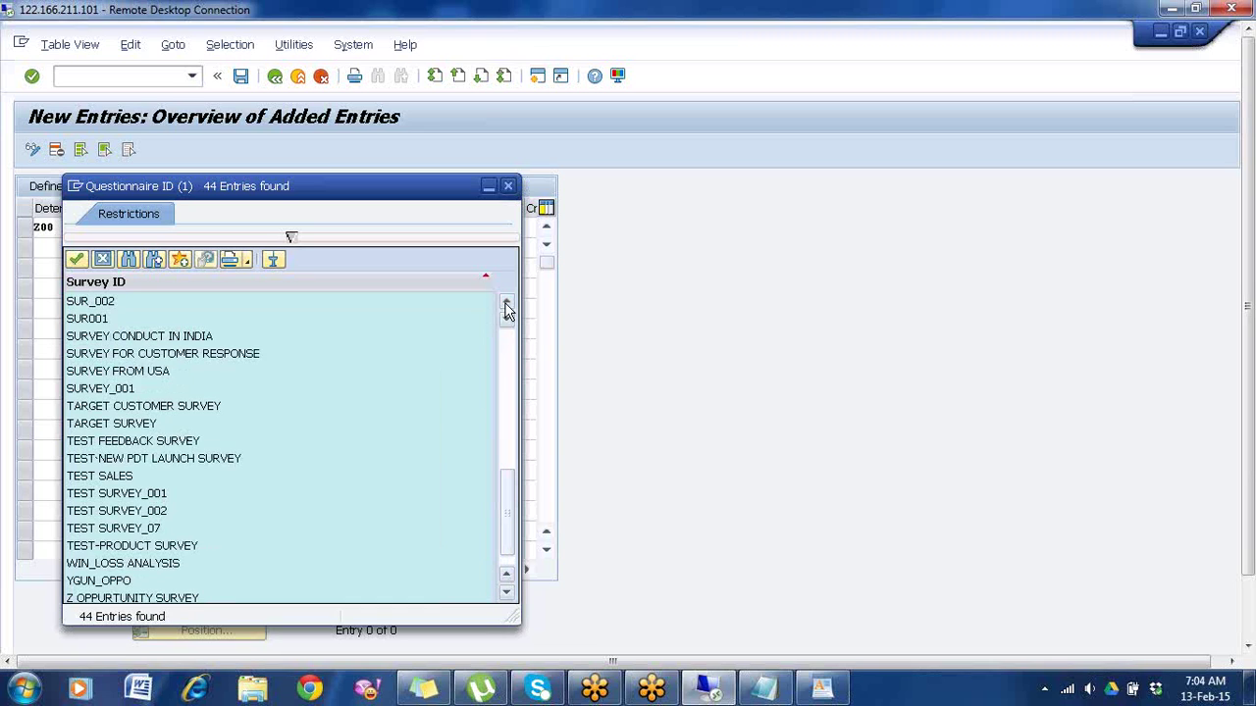
{"action": "left_click", "coordinate": [507, 302]}
{"action": "left_click", "coordinate": [506, 302]}
{"action": "left_click", "coordinate": [506, 303]}
{"action": "left_click", "coordinate": [506, 306]}
{"action": "left_click", "coordinate": [506, 306]}
{"action": "left_click", "coordinate": [506, 306]}
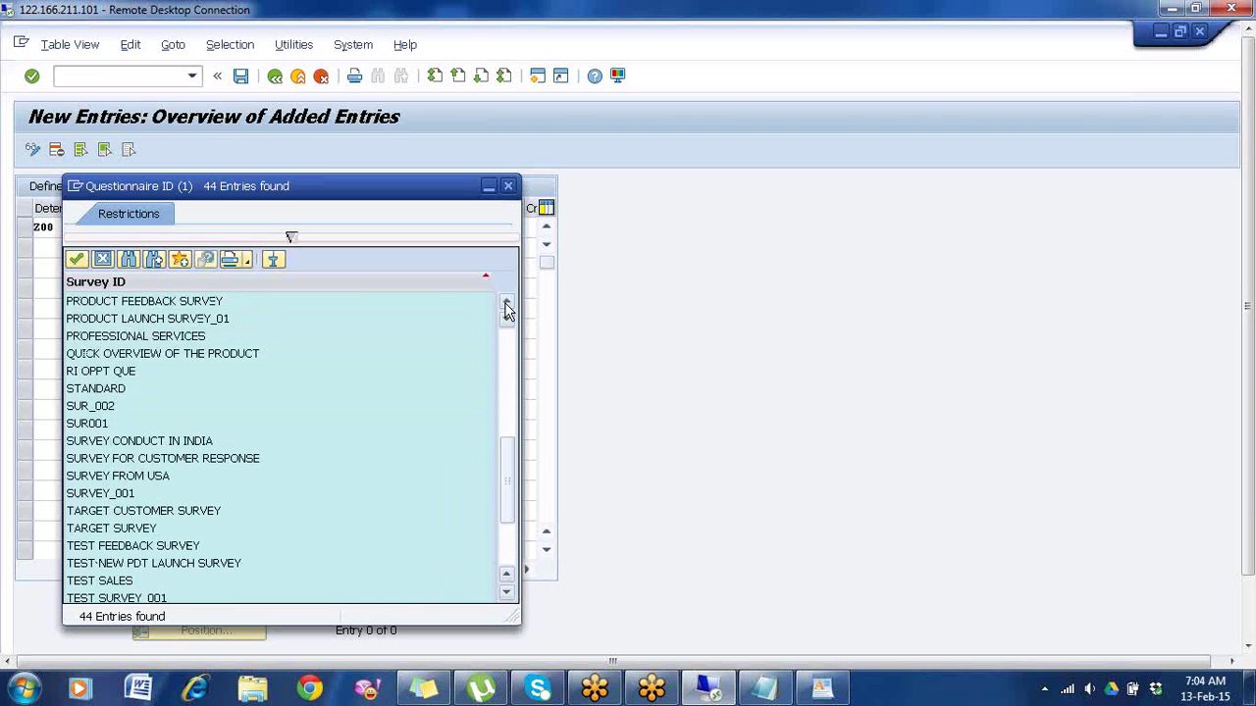
{"action": "left_click", "coordinate": [506, 306]}
{"action": "left_click", "coordinate": [223, 337]}
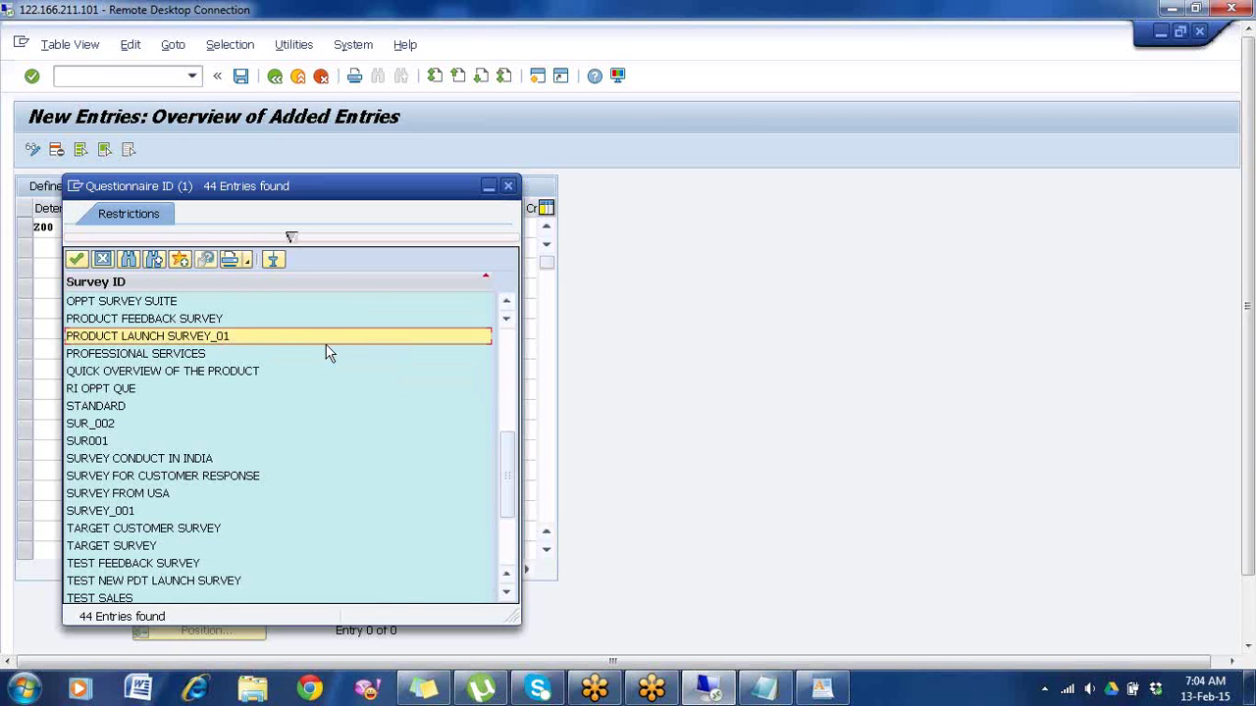
{"action": "double_click", "coordinate": [218, 336]}
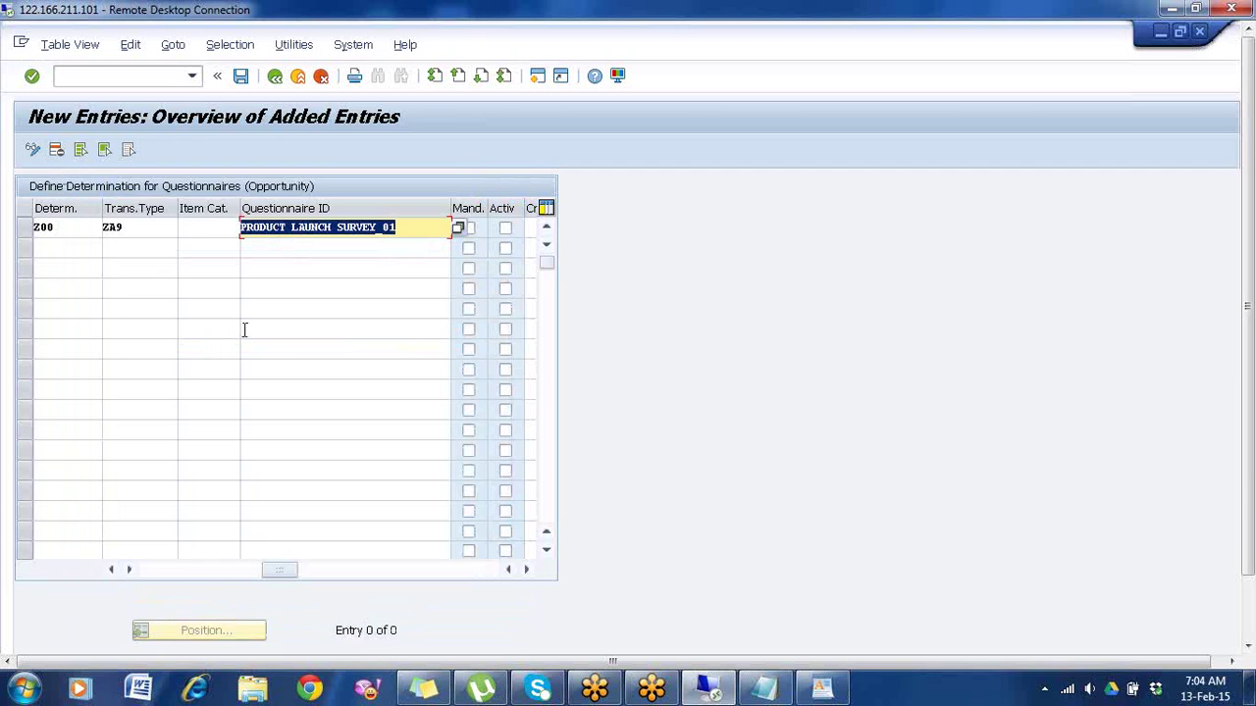
Step: Go to the Mandatory and Active indicators of determination Z00 and toggle the Active indicator
{"action": "left_click", "coordinate": [527, 569]}
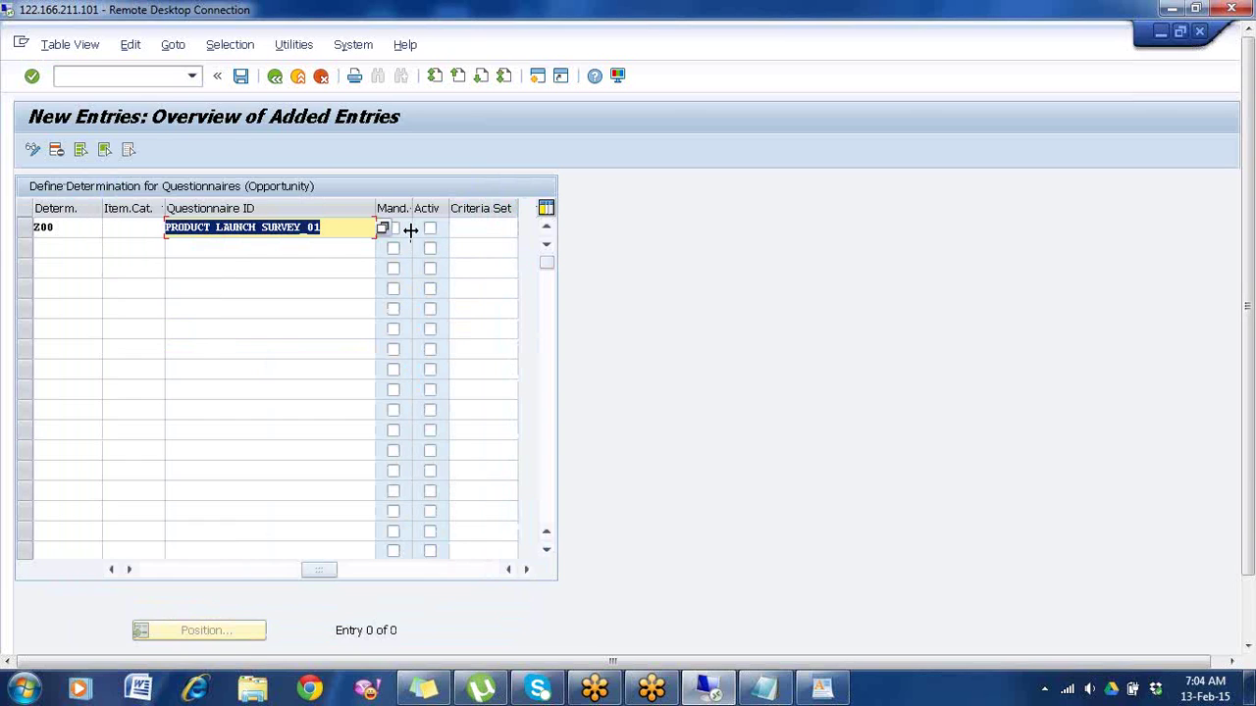
{"action": "left_click", "coordinate": [363, 228]}
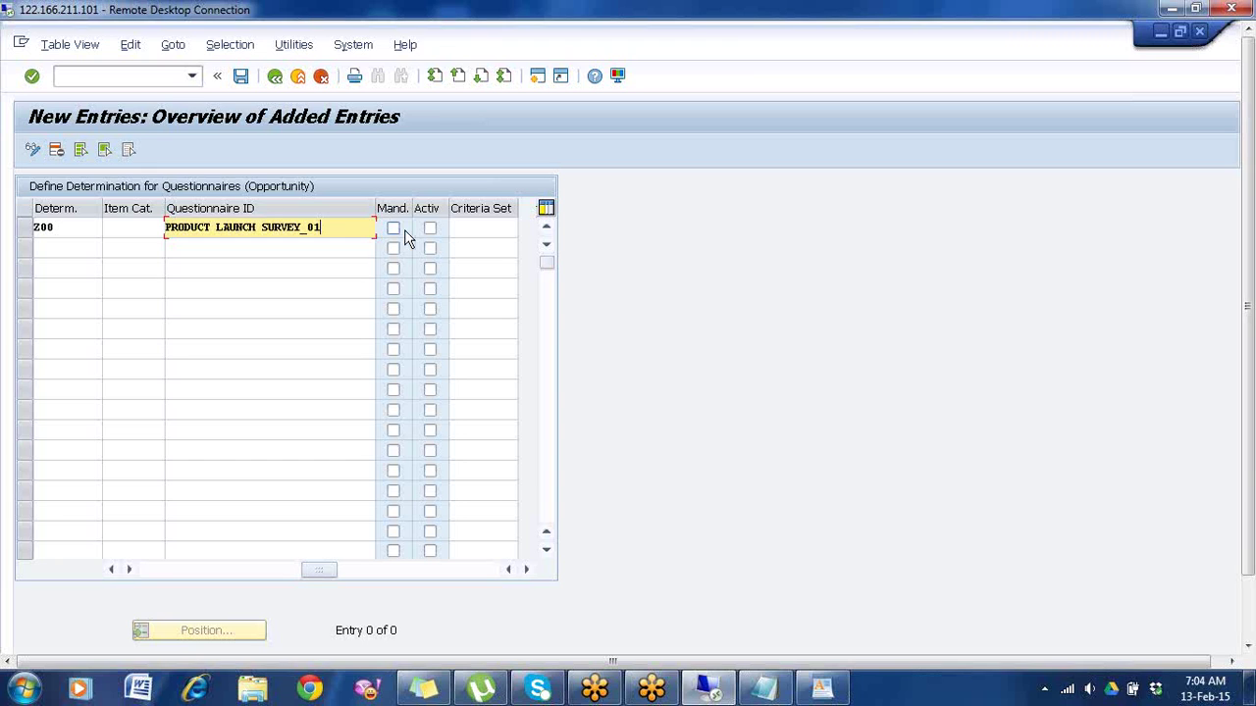
{"action": "left_click", "coordinate": [396, 232]}
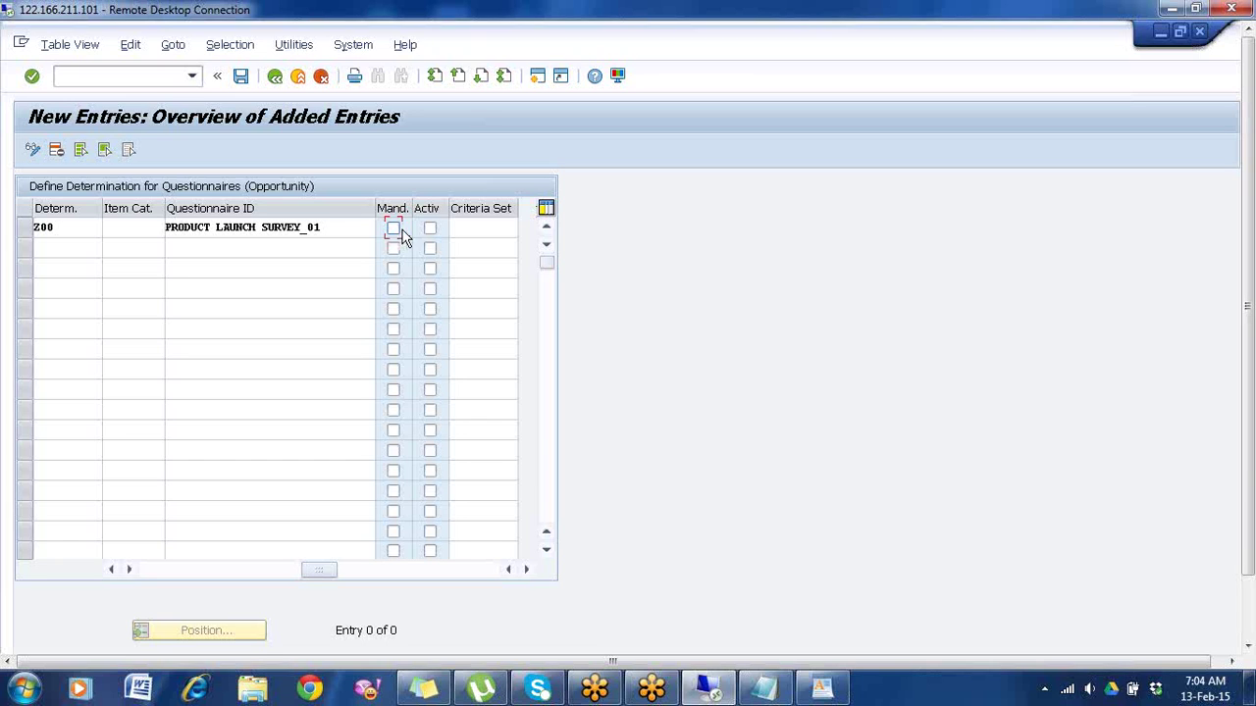
{"action": "left_click", "coordinate": [430, 231]}
{"action": "left_click", "coordinate": [430, 234]}
{"action": "left_click", "coordinate": [431, 232]}
Step: Review determination Z00's validity dates and save the entry, accepting the proposed customizing request
{"action": "left_click", "coordinate": [145, 569]}
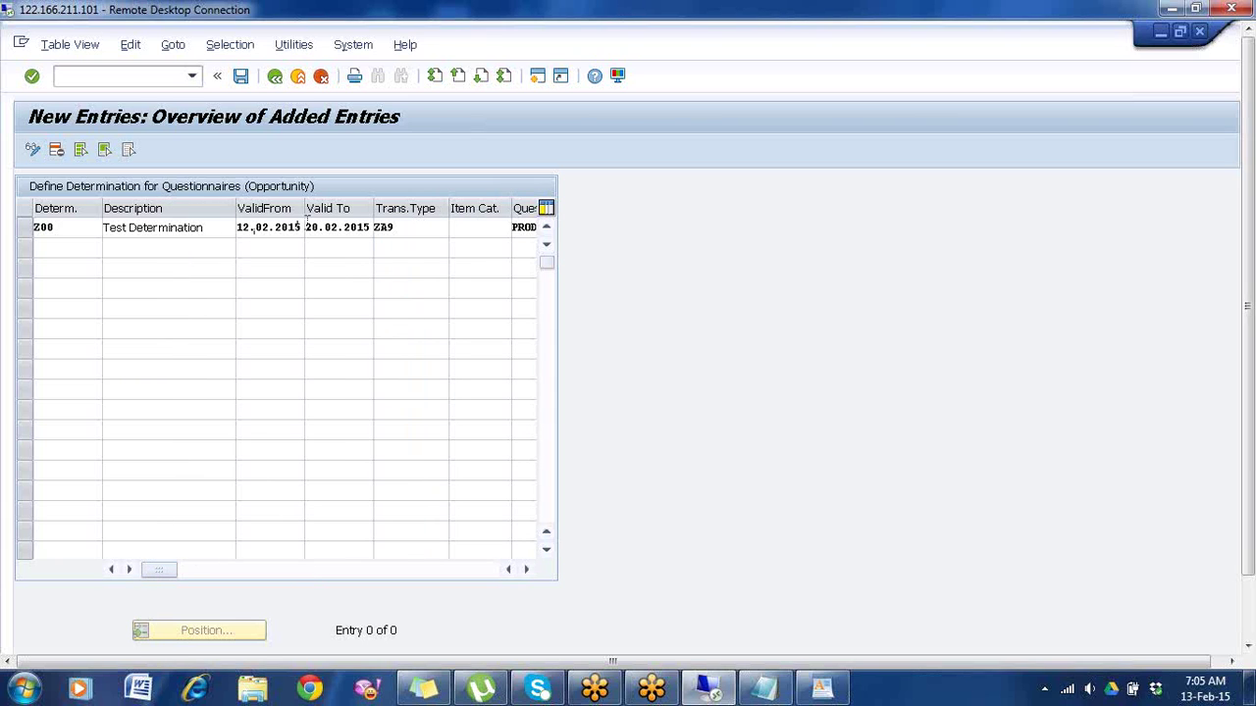
{"action": "left_click", "coordinate": [321, 227]}
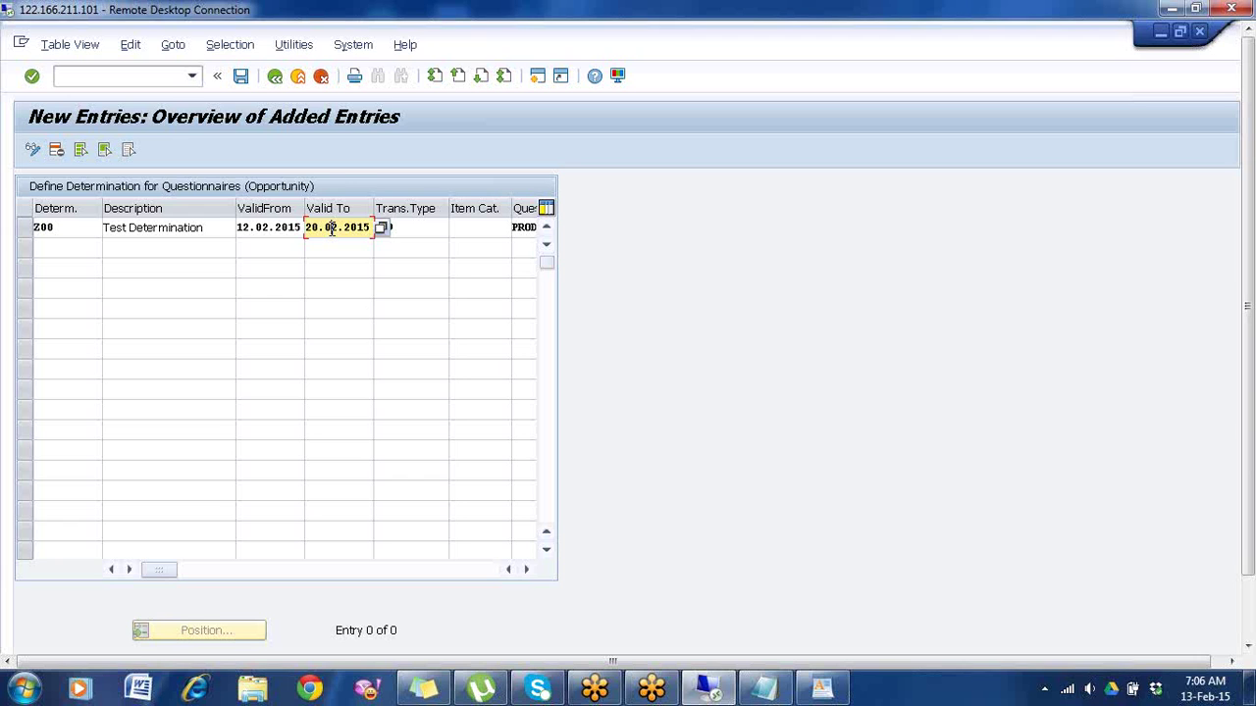
{"action": "left_click", "coordinate": [340, 160]}
{"action": "left_click", "coordinate": [239, 77]}
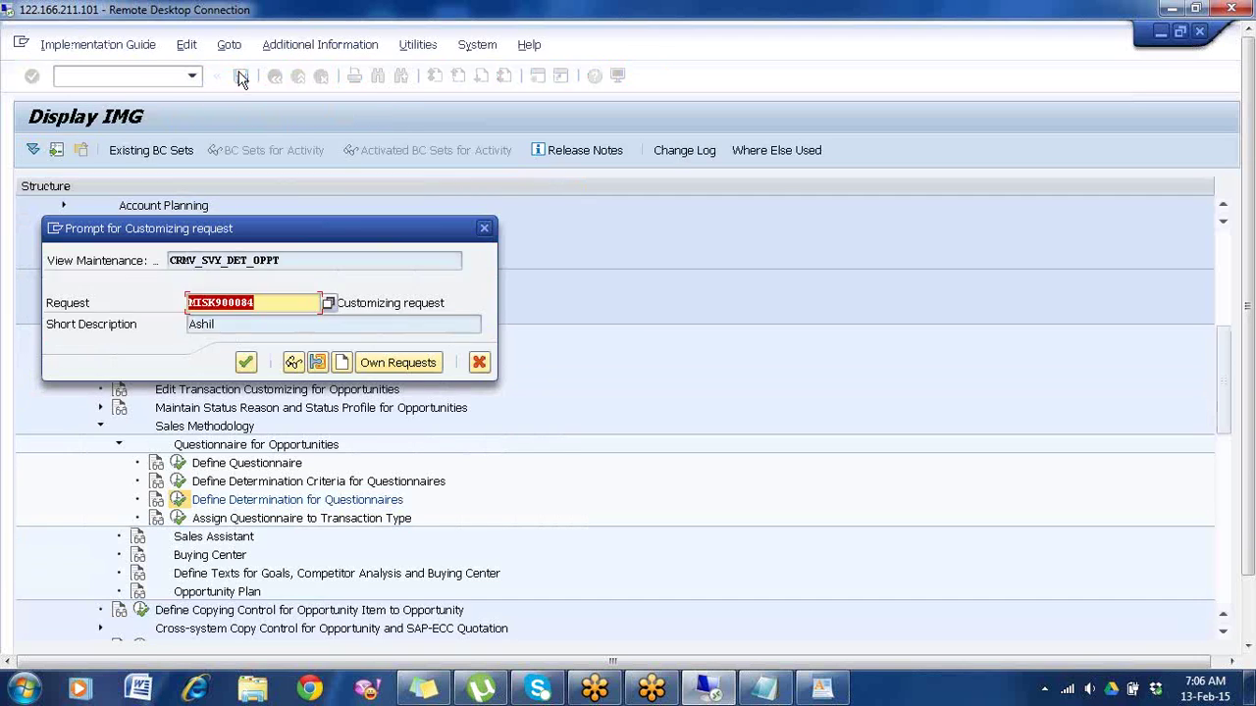
{"action": "key", "text": "Return"}
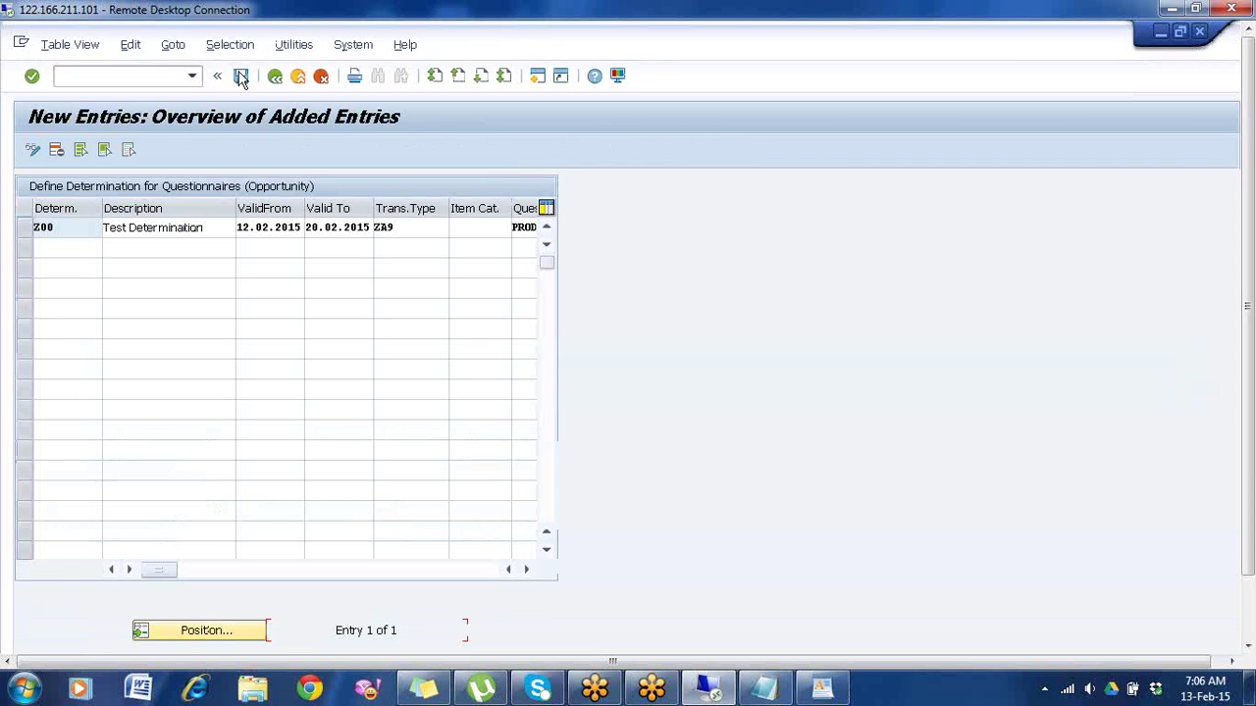
Step: Return to the implementation guide and open the activity Assign Questionnaire to Transaction Type
{"action": "left_click", "coordinate": [278, 81]}
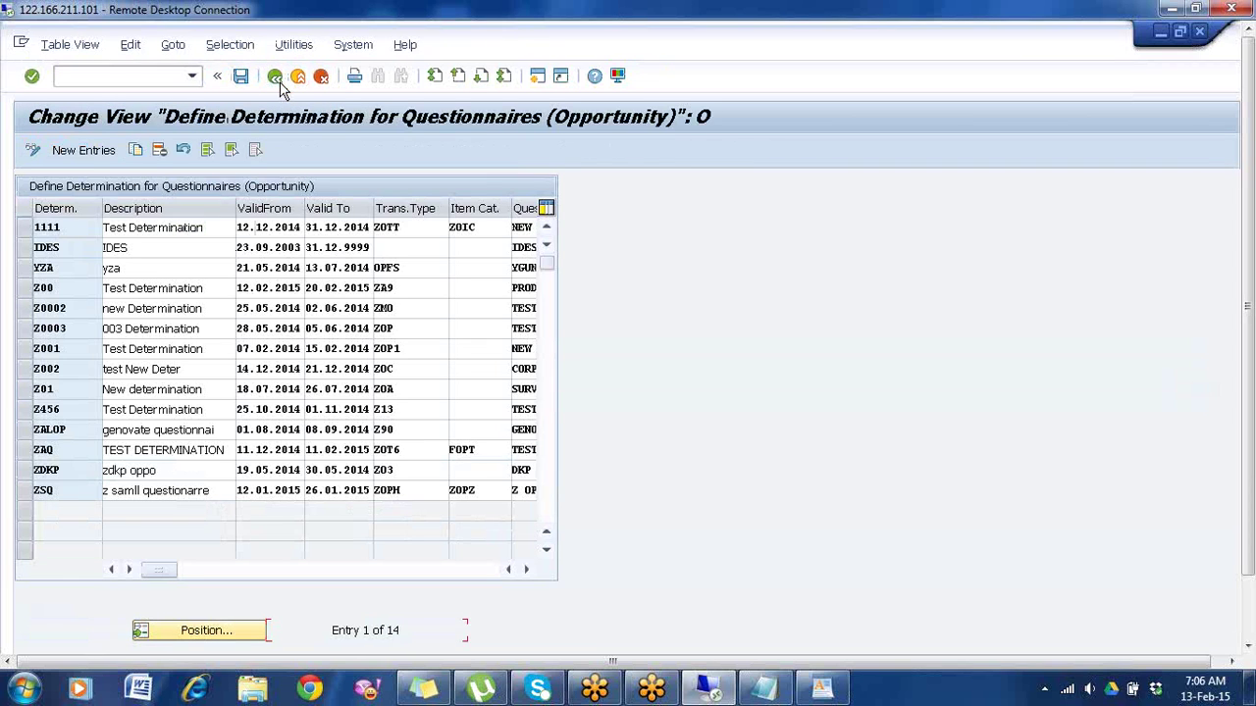
{"action": "left_click", "coordinate": [278, 80]}
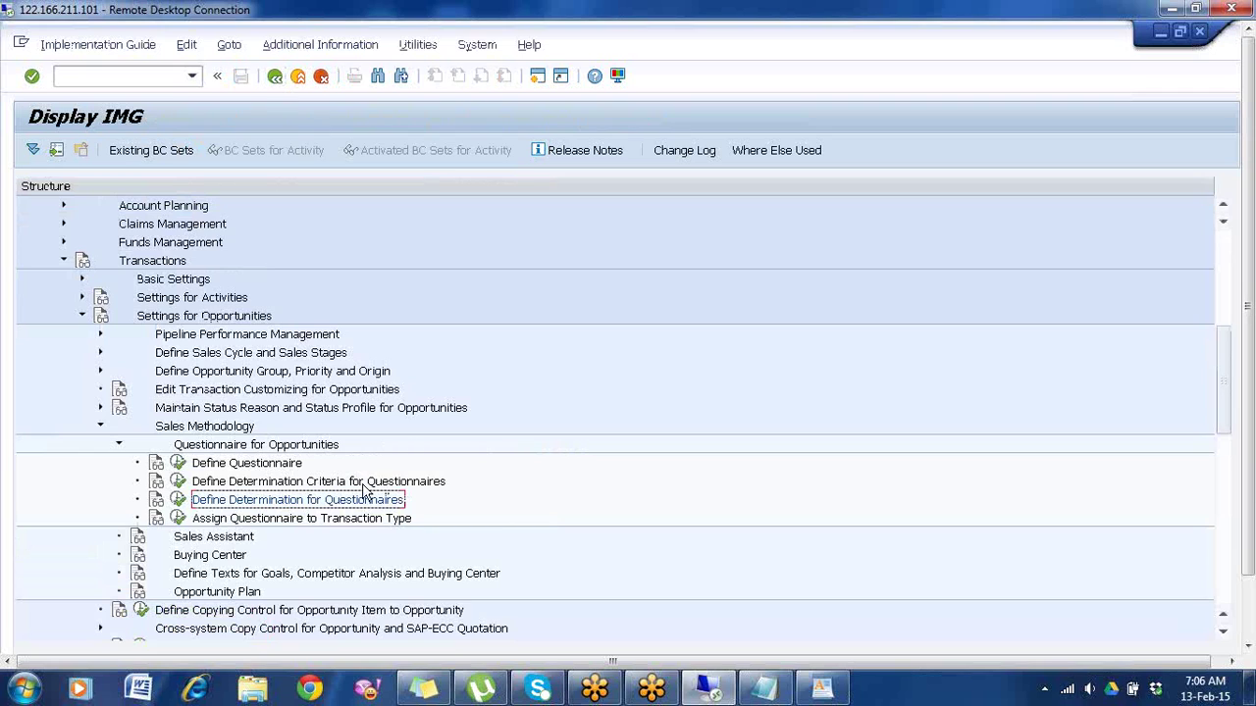
{"action": "left_click", "coordinate": [362, 519]}
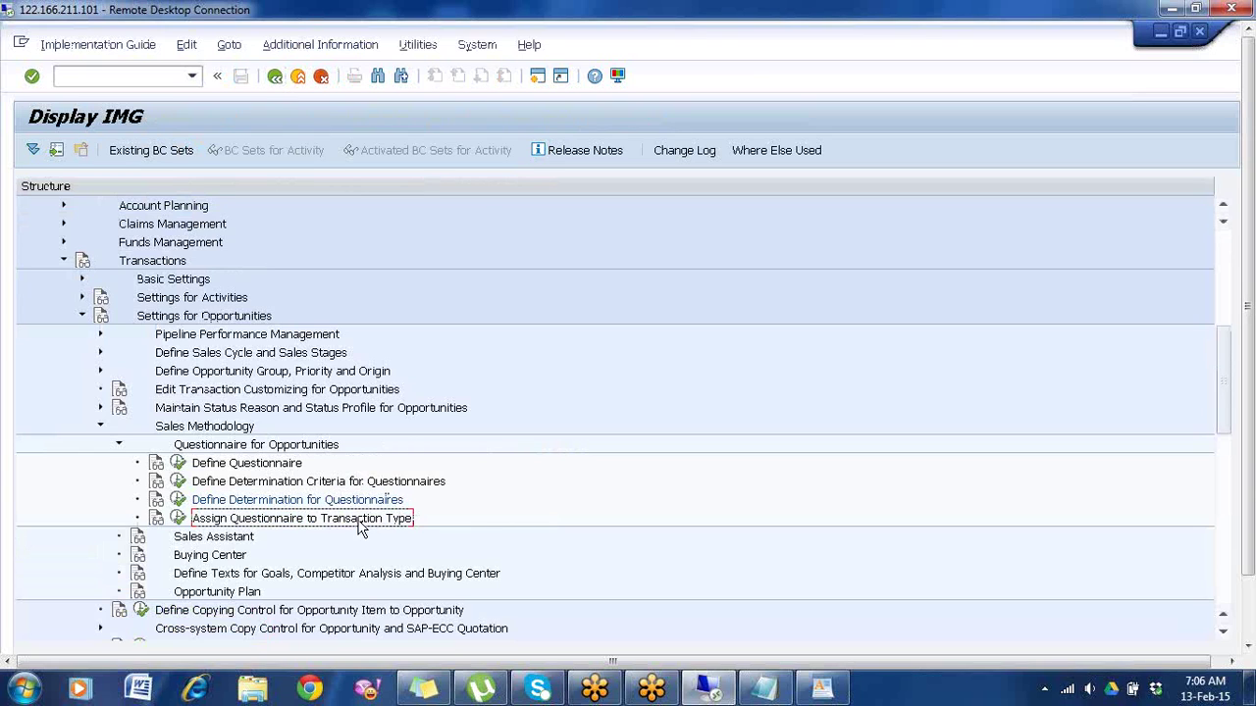
{"action": "left_click", "coordinate": [178, 520]}
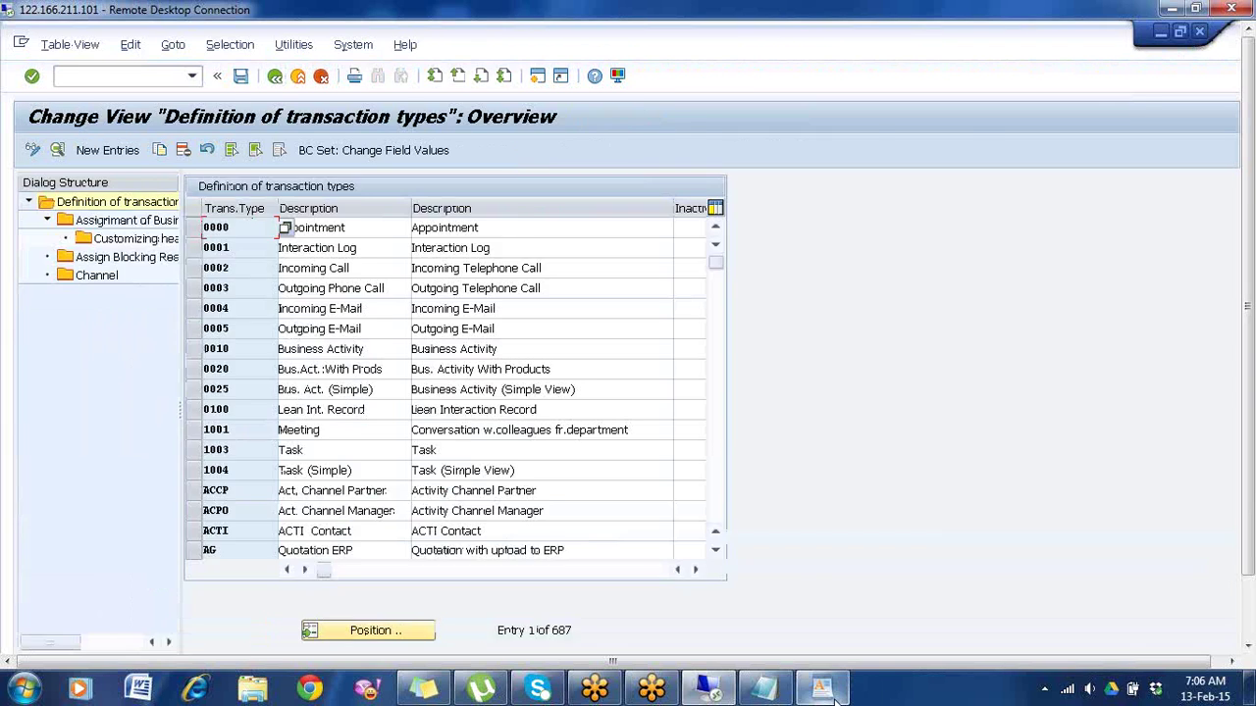
Step: In the Notepad notes, put Define Questionaire on its own line and add the lines "Define Determination for Questionaire" and "Assign Questionaire to TT"
{"action": "left_click", "coordinate": [822, 688]}
{"action": "left_click", "coordinate": [780, 689]}
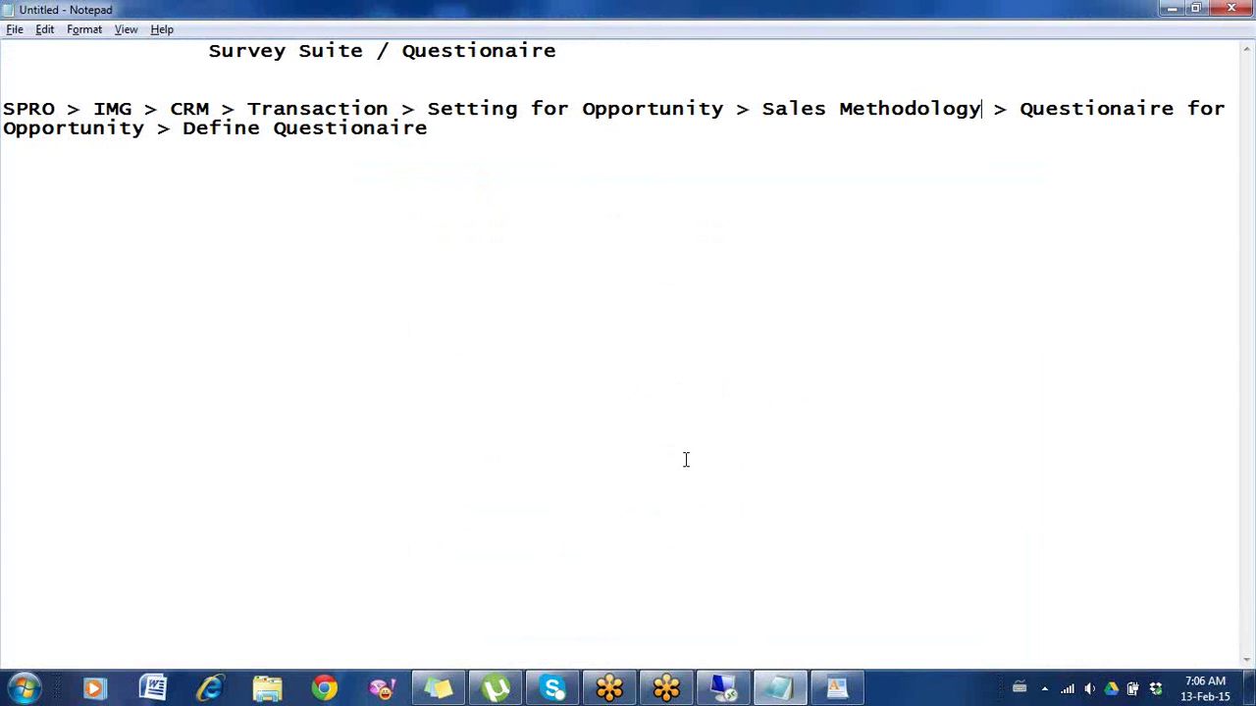
{"action": "left_click", "coordinate": [183, 129]}
{"action": "key", "text": "Return"}
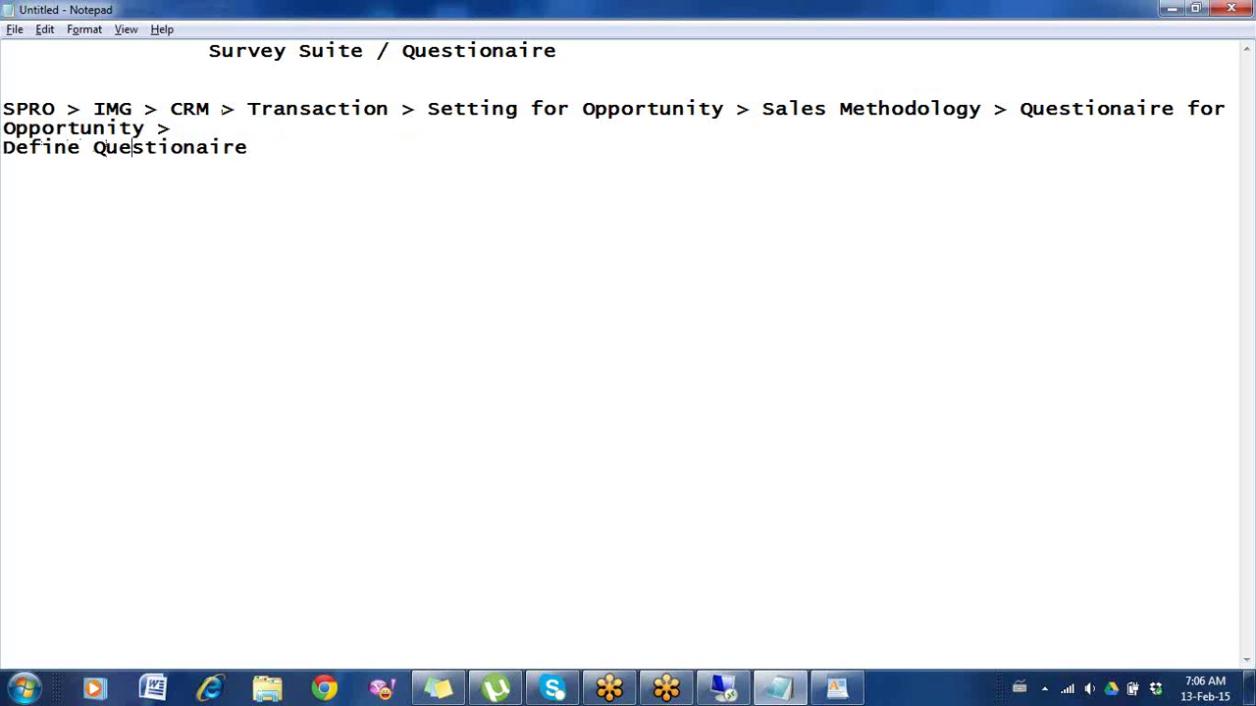
{"action": "type", "text": "Define Deter"}
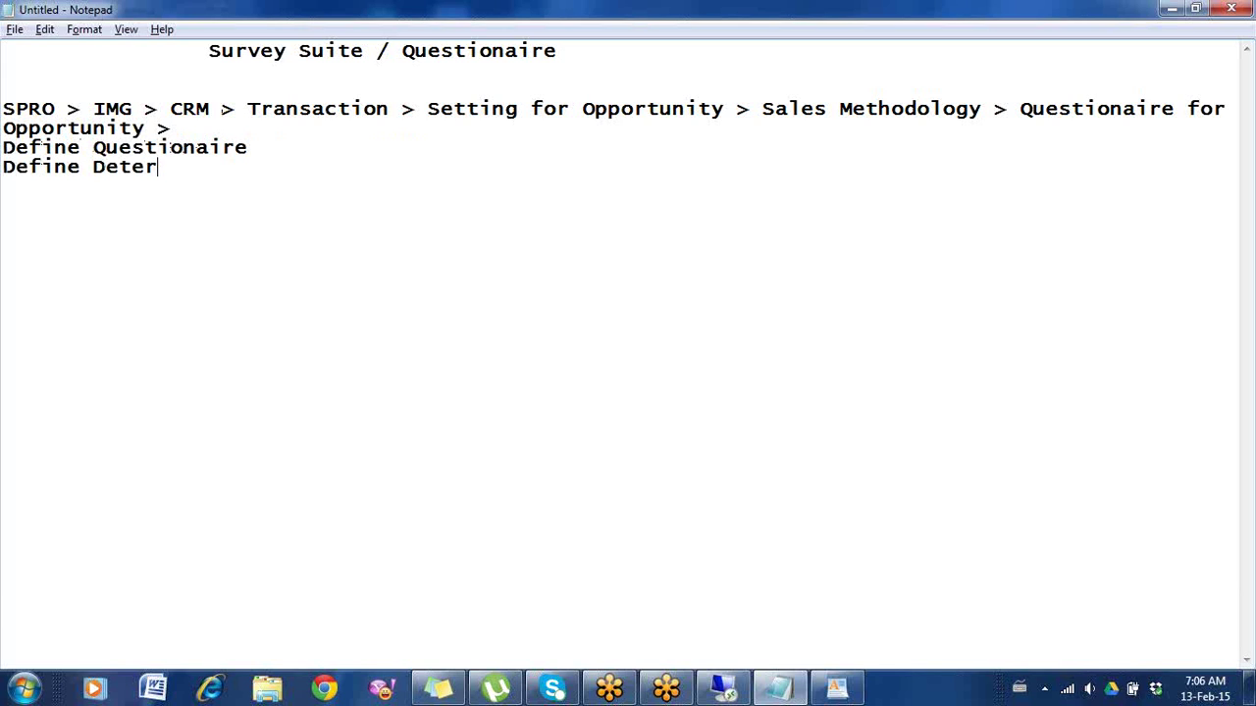
{"action": "type", "text": "mination fo"}
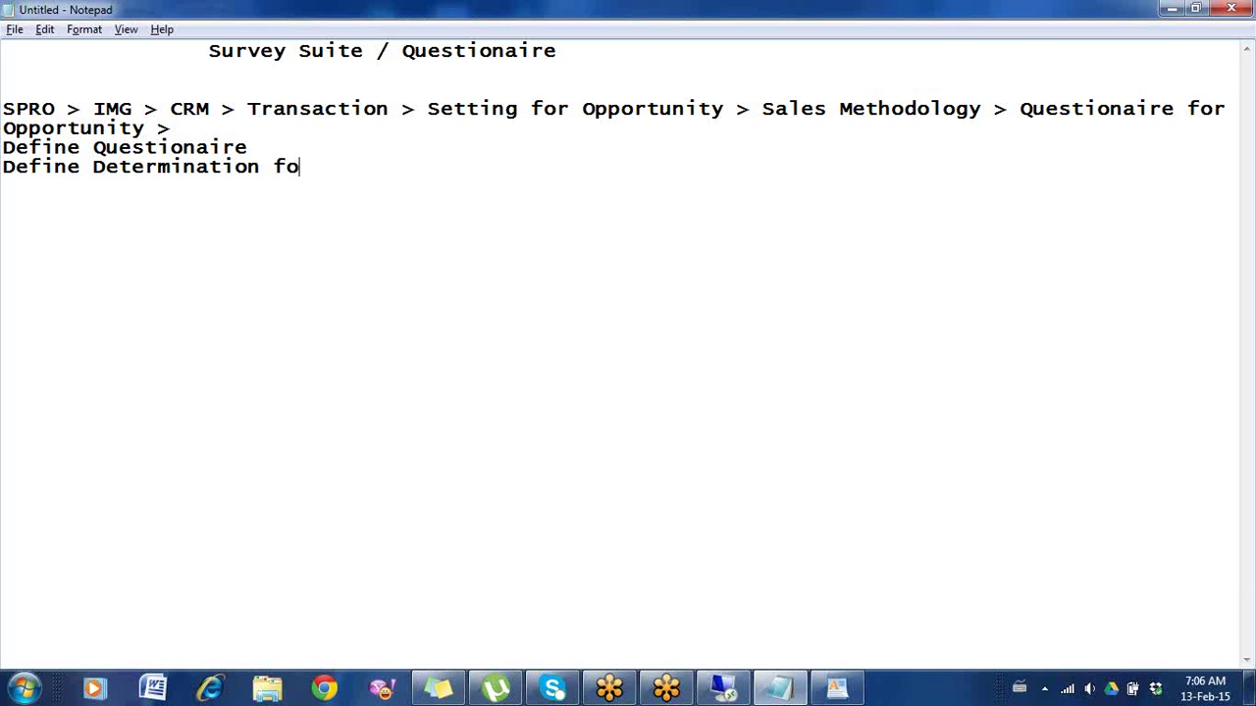
{"action": "type", "text": "r Questi"}
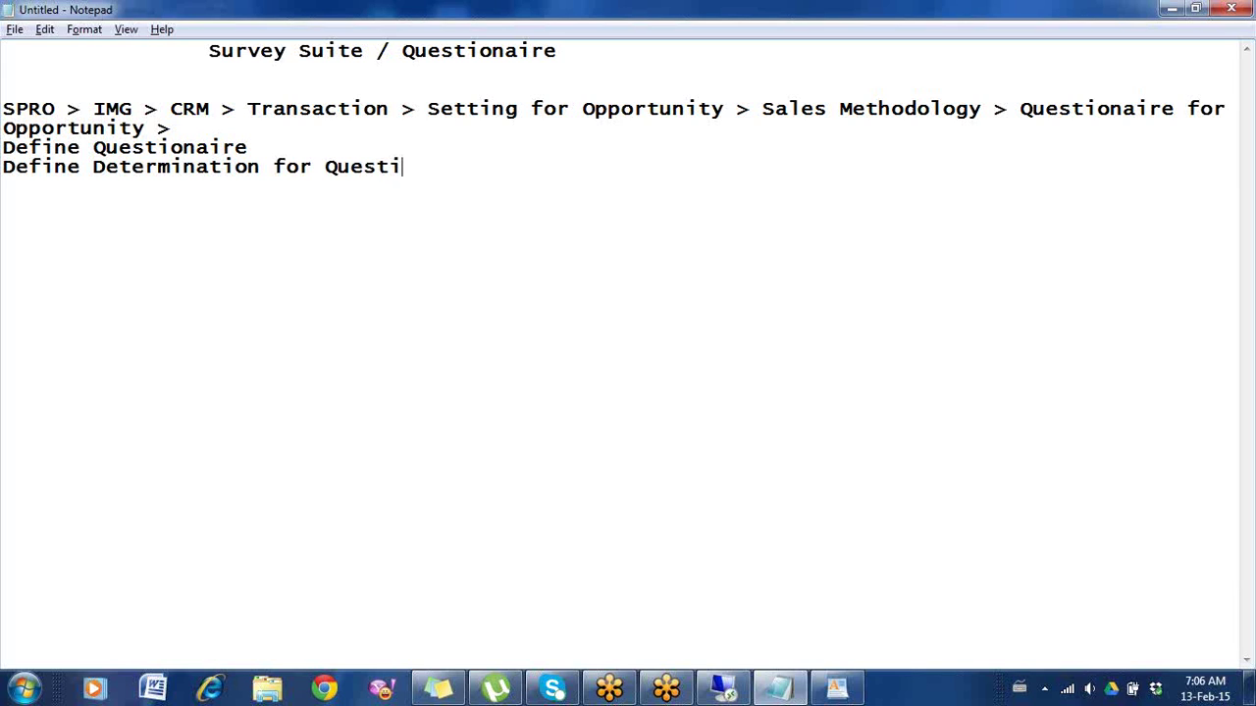
{"action": "type", "text": "onaire "}
{"action": "type", "text": "Assign Qu"}
{"action": "type", "text": "estio"}
{"action": "type", "text": "re to TT"}
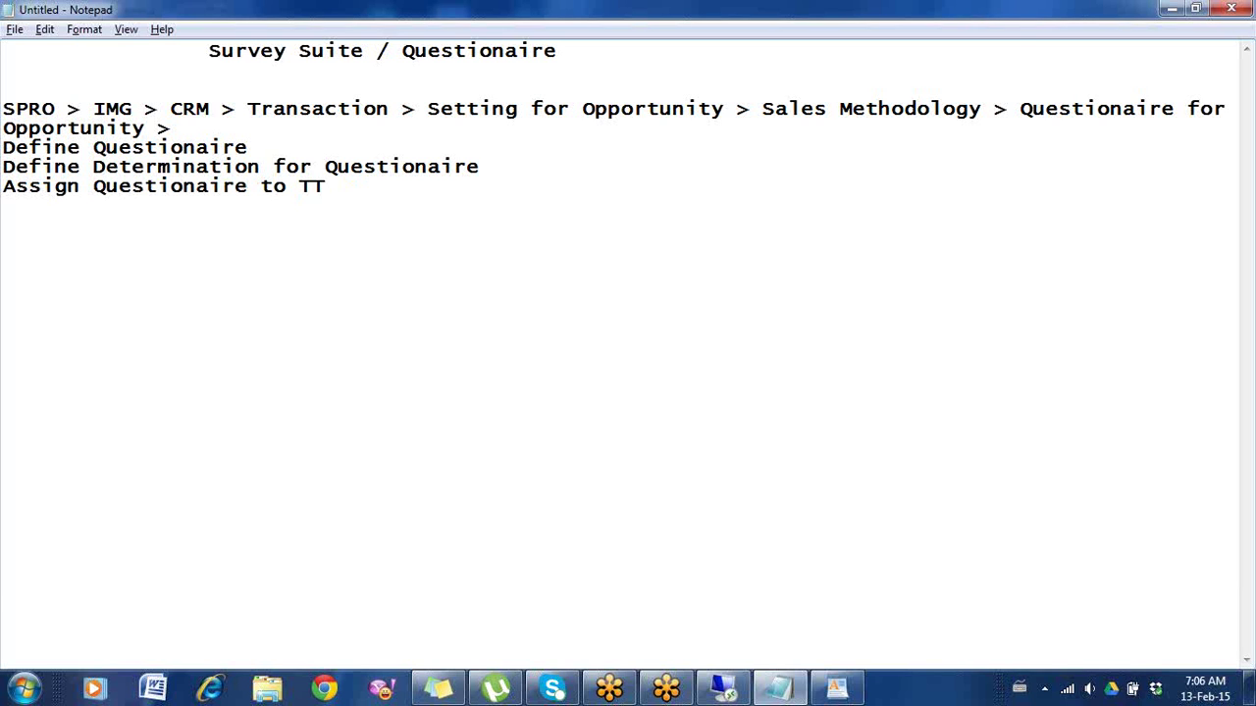
Step: Return to SAP, reopen the activity Assign Questionnaire to Transaction Type, and check the opportunity's transaction type in the WordPad notes
{"action": "key", "text": "alt+Tab"}
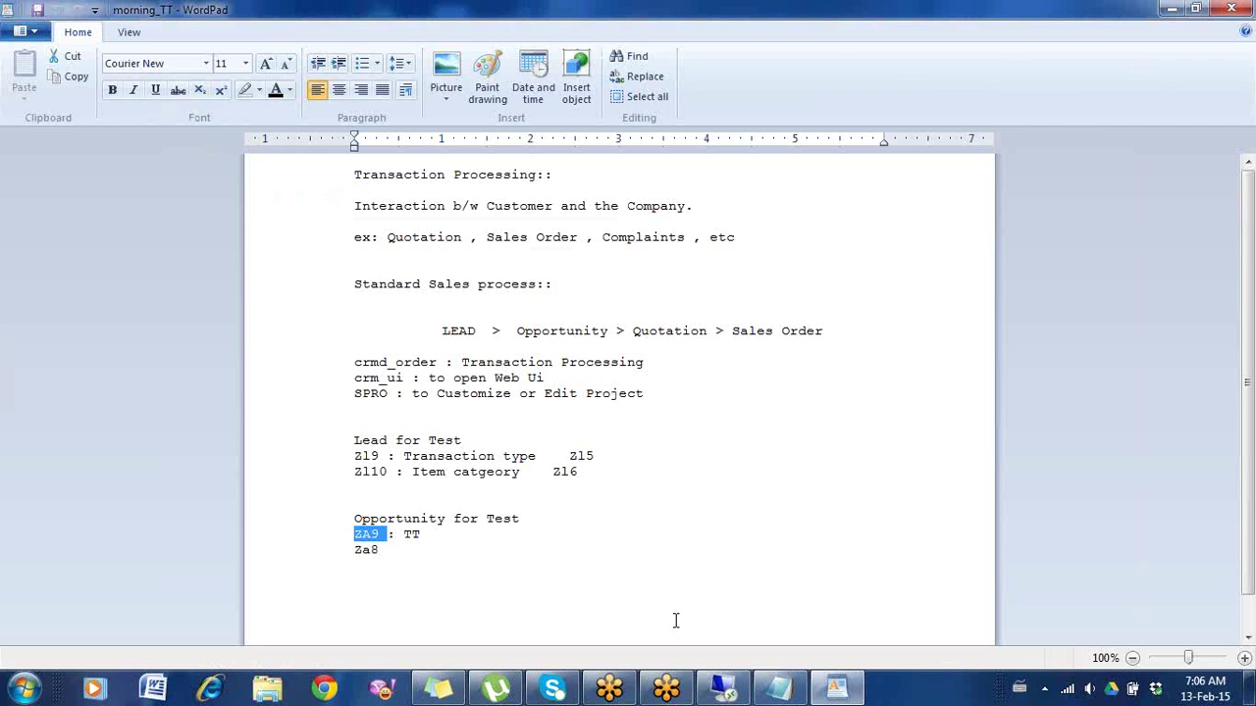
{"action": "left_click", "coordinate": [724, 687]}
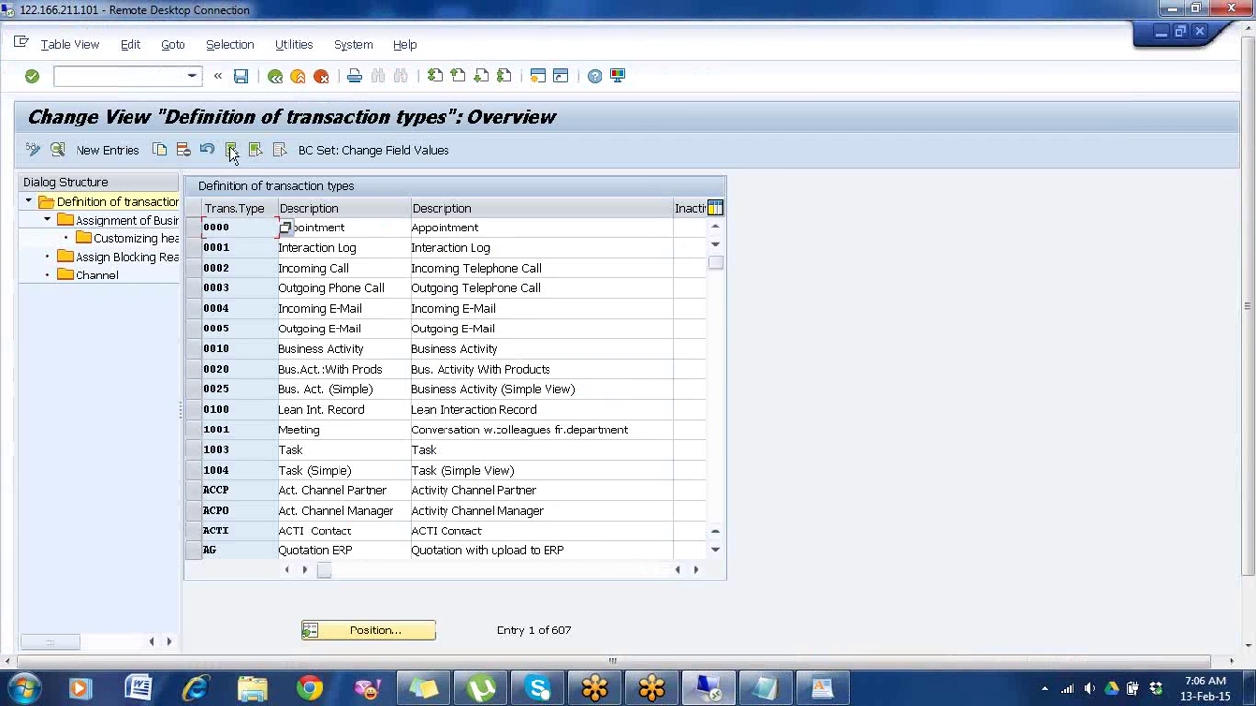
{"action": "left_click", "coordinate": [275, 75]}
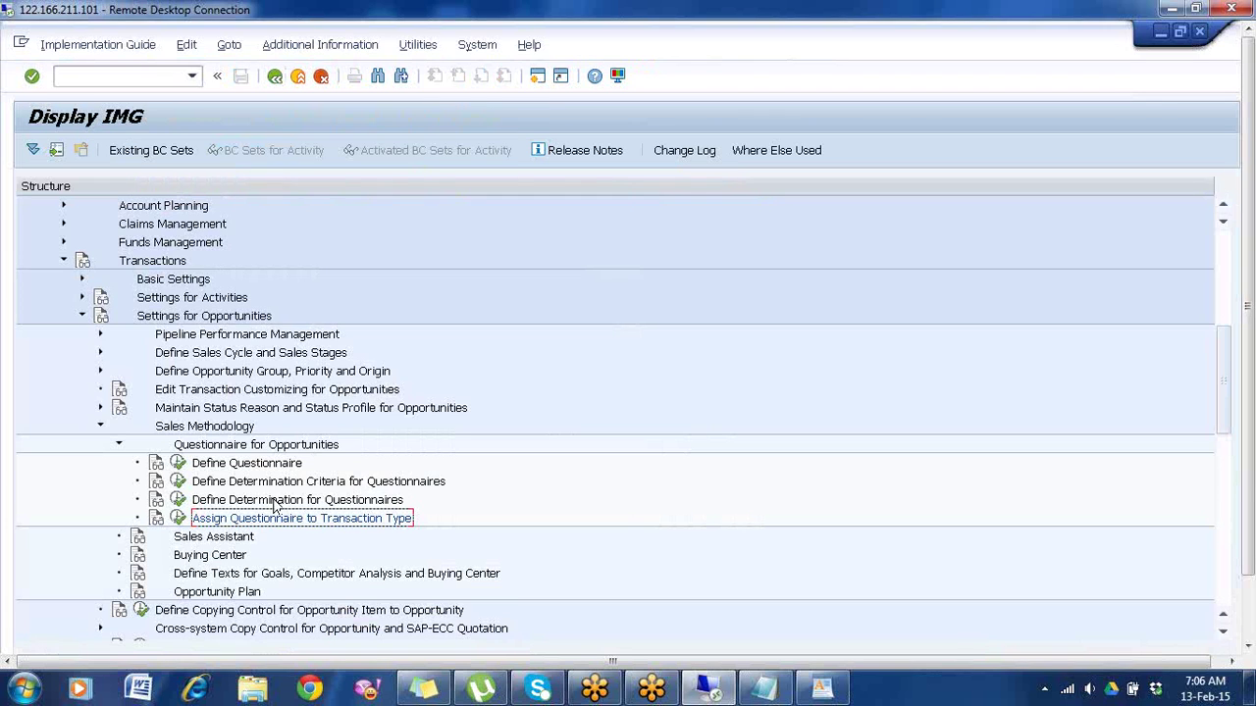
{"action": "left_click", "coordinate": [178, 519]}
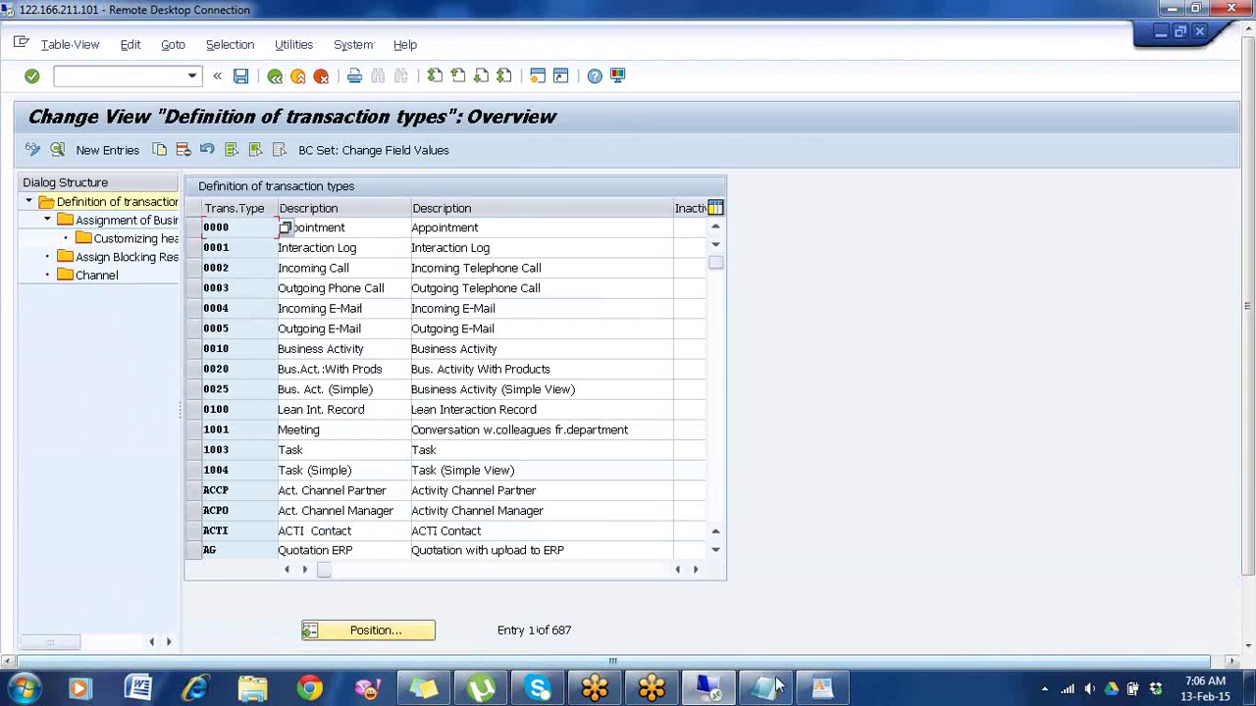
{"action": "left_click", "coordinate": [764, 687]}
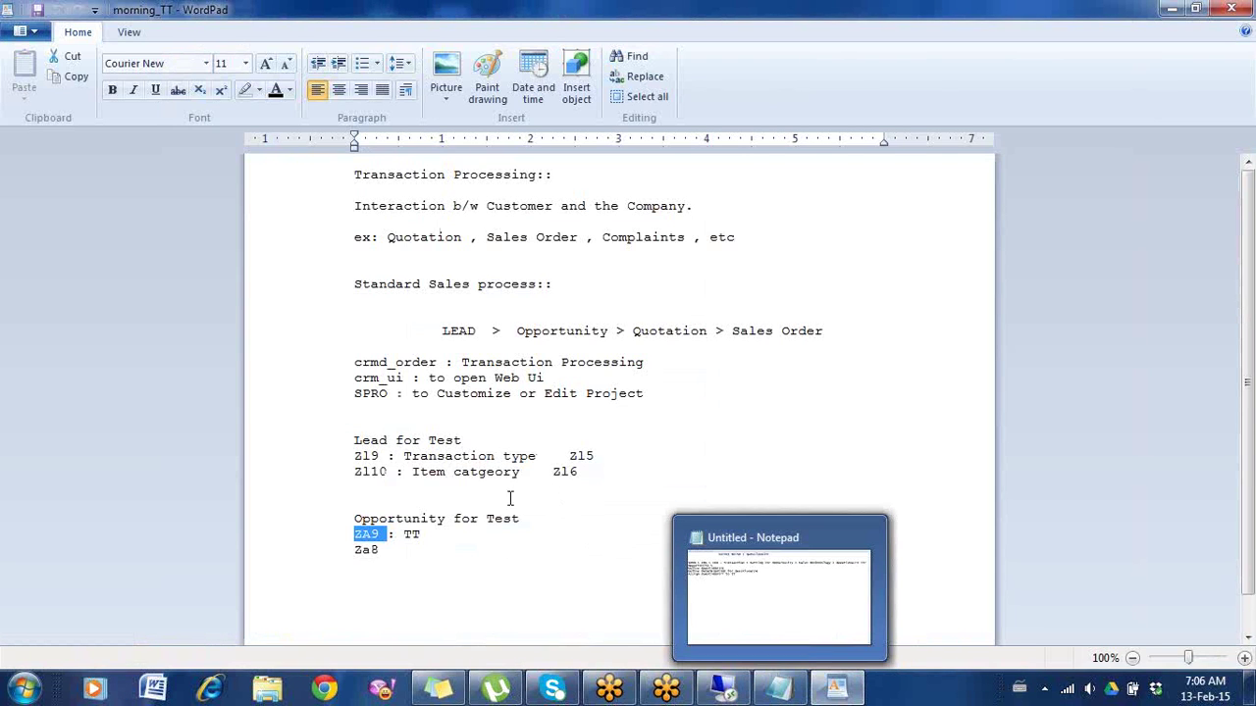
{"action": "key", "text": "alt+Tab"}
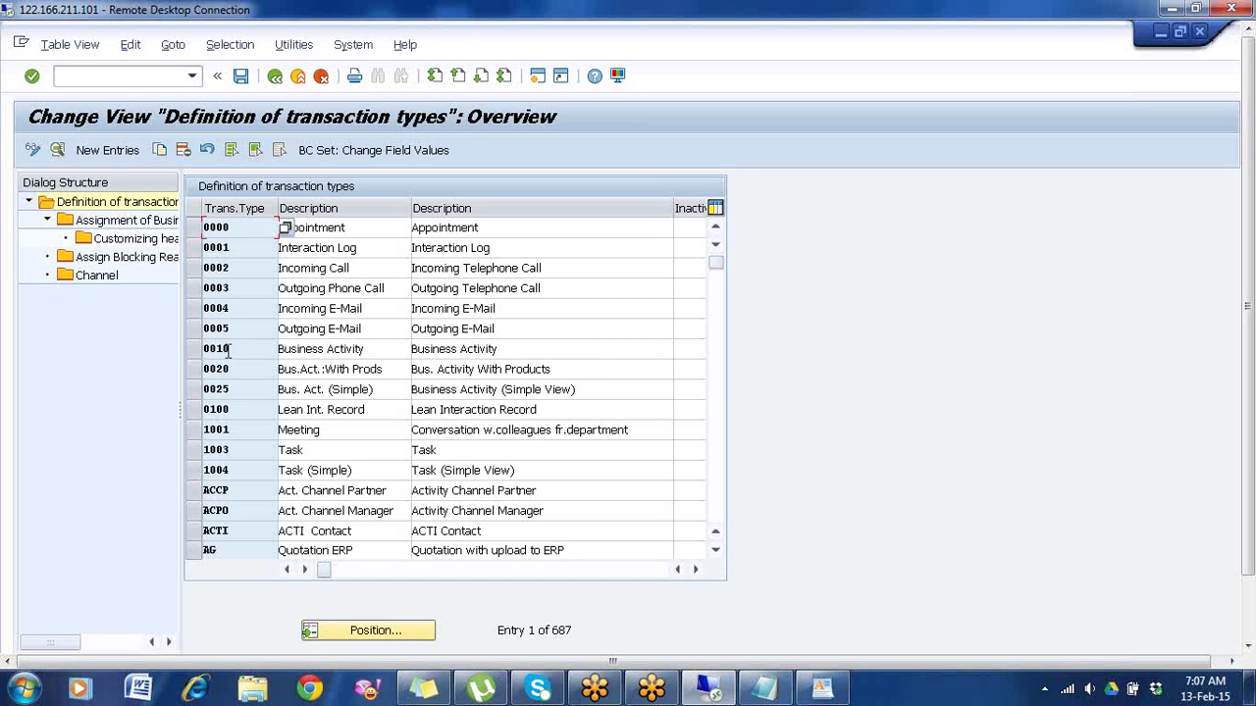
Step: Locate transaction type ZA9 and open the customizing header of its Opportunity transaction category
{"action": "left_click", "coordinate": [375, 630]}
{"action": "type", "text": "Za9"}
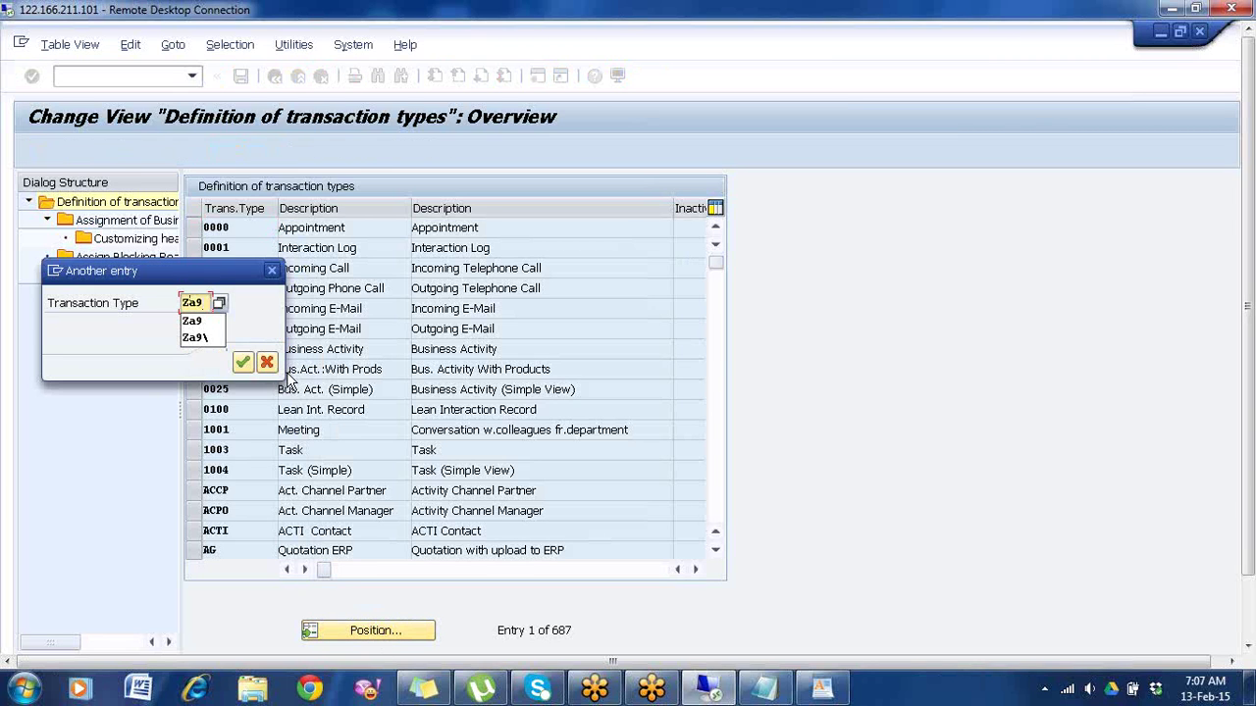
{"action": "key", "text": "Return"}
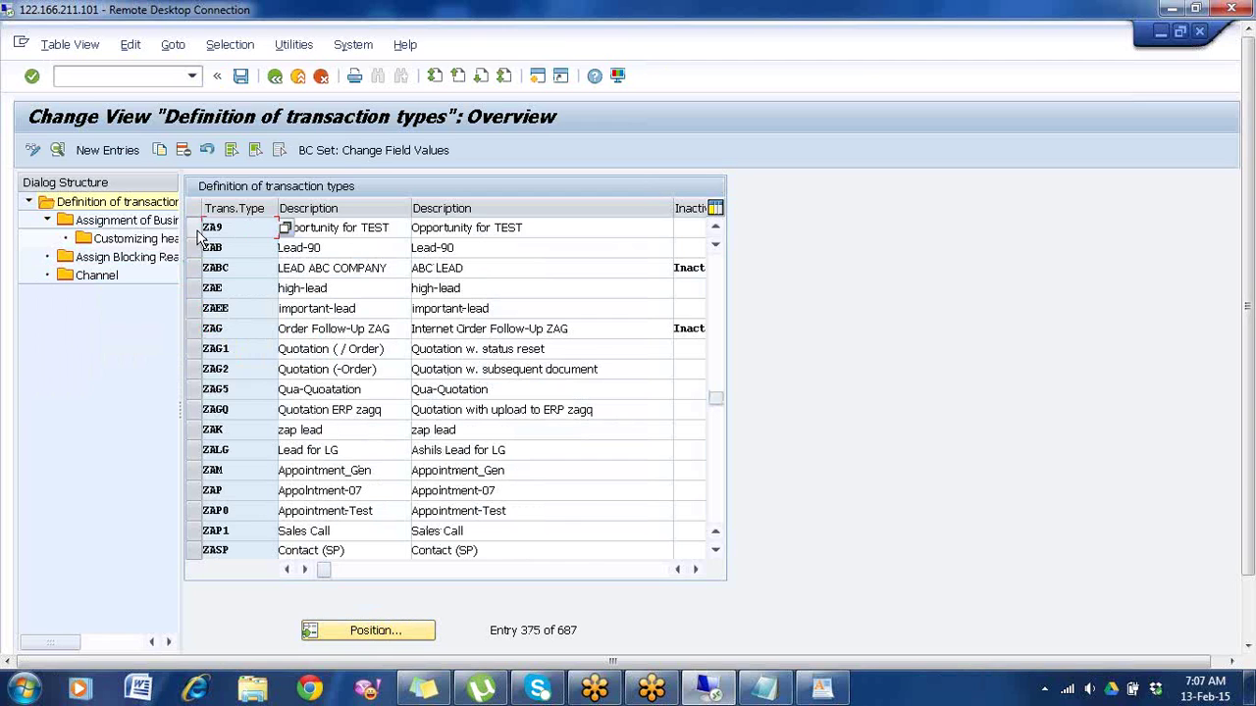
{"action": "left_click", "coordinate": [197, 232]}
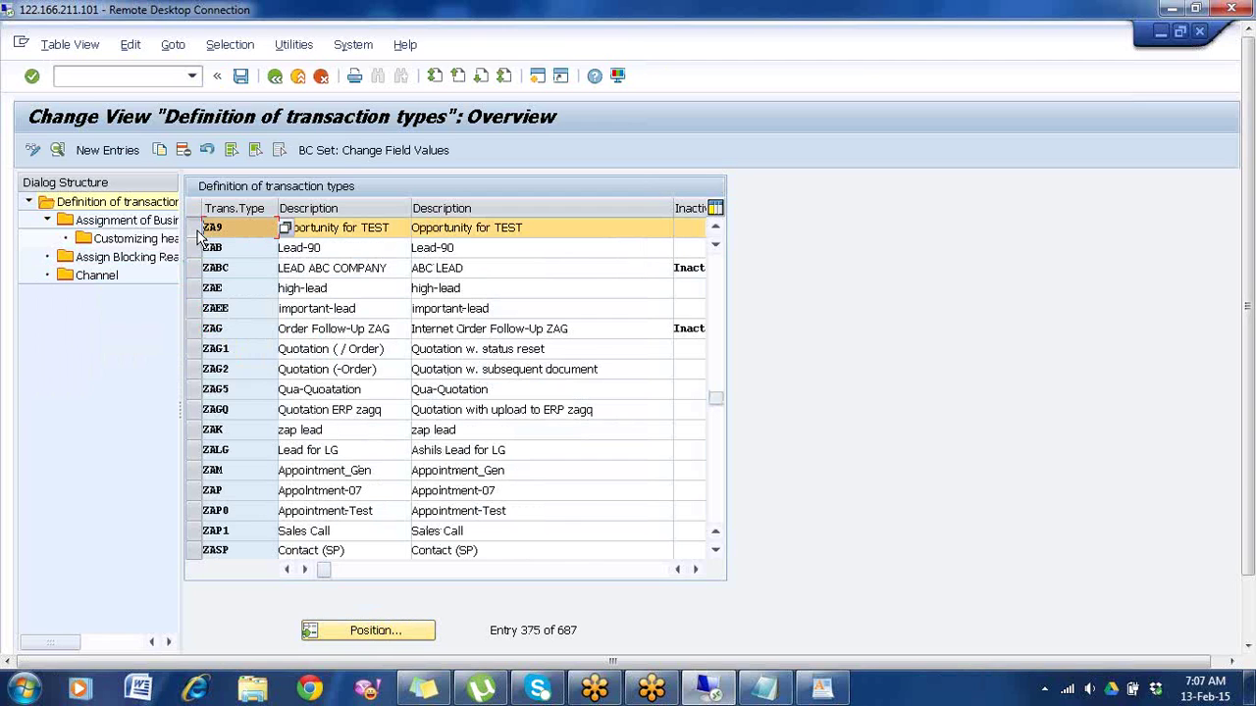
{"action": "double_click", "coordinate": [132, 226]}
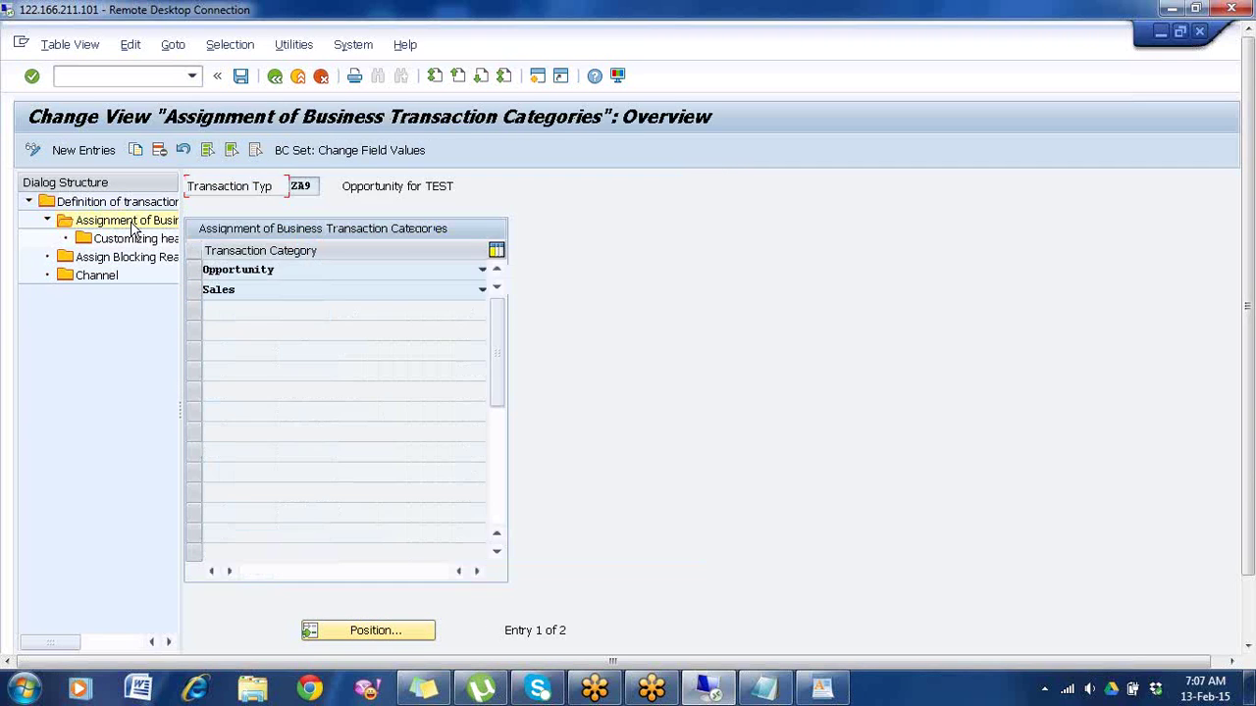
{"action": "left_click", "coordinate": [195, 273]}
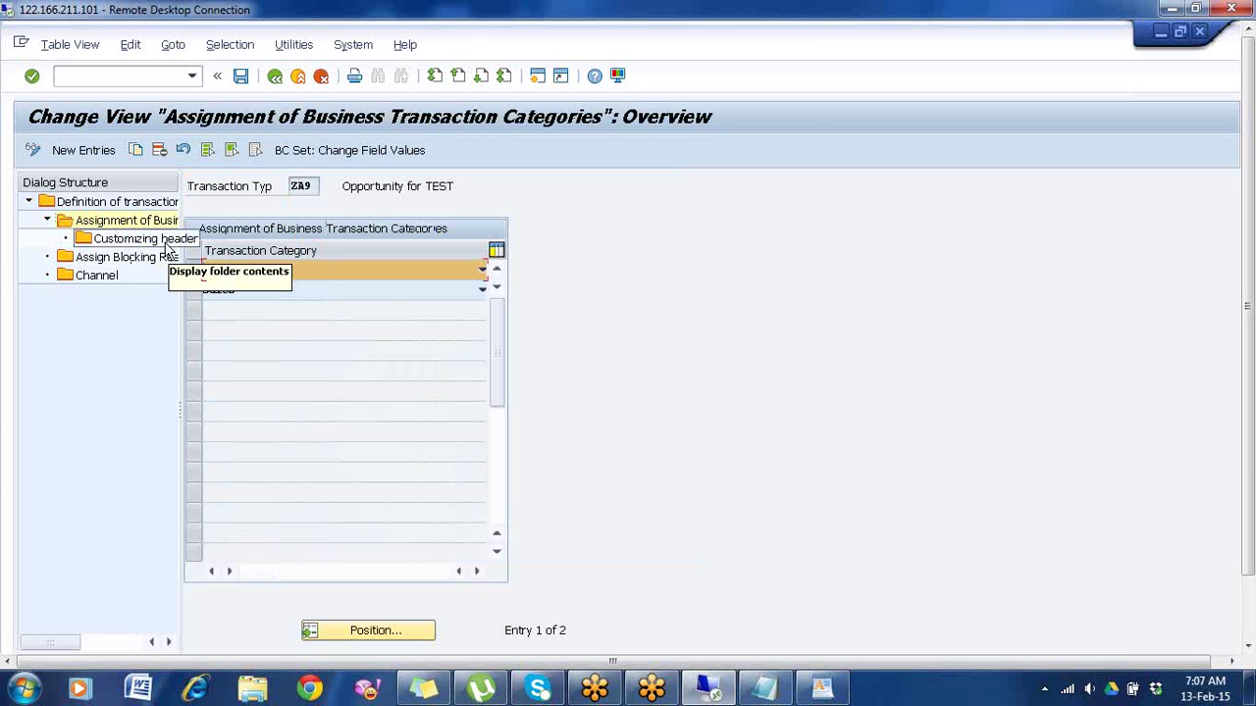
{"action": "double_click", "coordinate": [166, 243]}
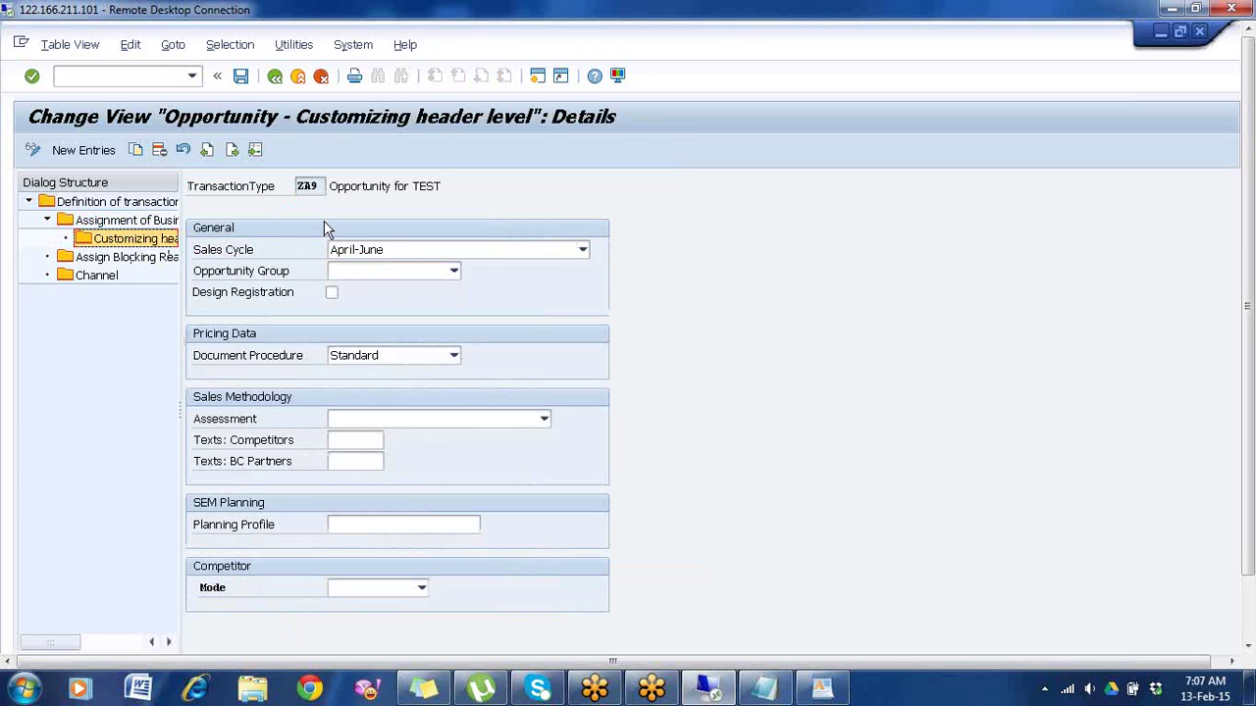
Step: Set the Sales Methodology assessment of transaction type ZA9 to PRODUCT LAUNCH SURVEY_01
{"action": "left_click", "coordinate": [545, 419]}
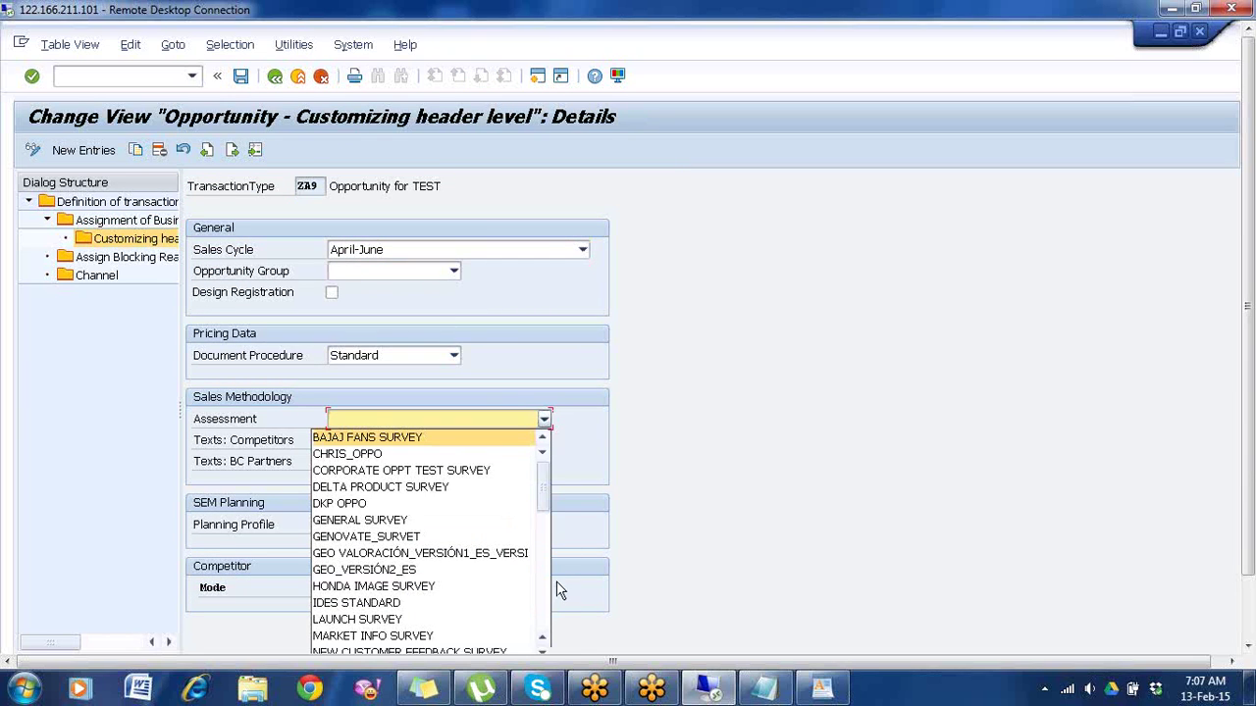
{"action": "left_click", "coordinate": [542, 628]}
{"action": "left_click", "coordinate": [543, 628]}
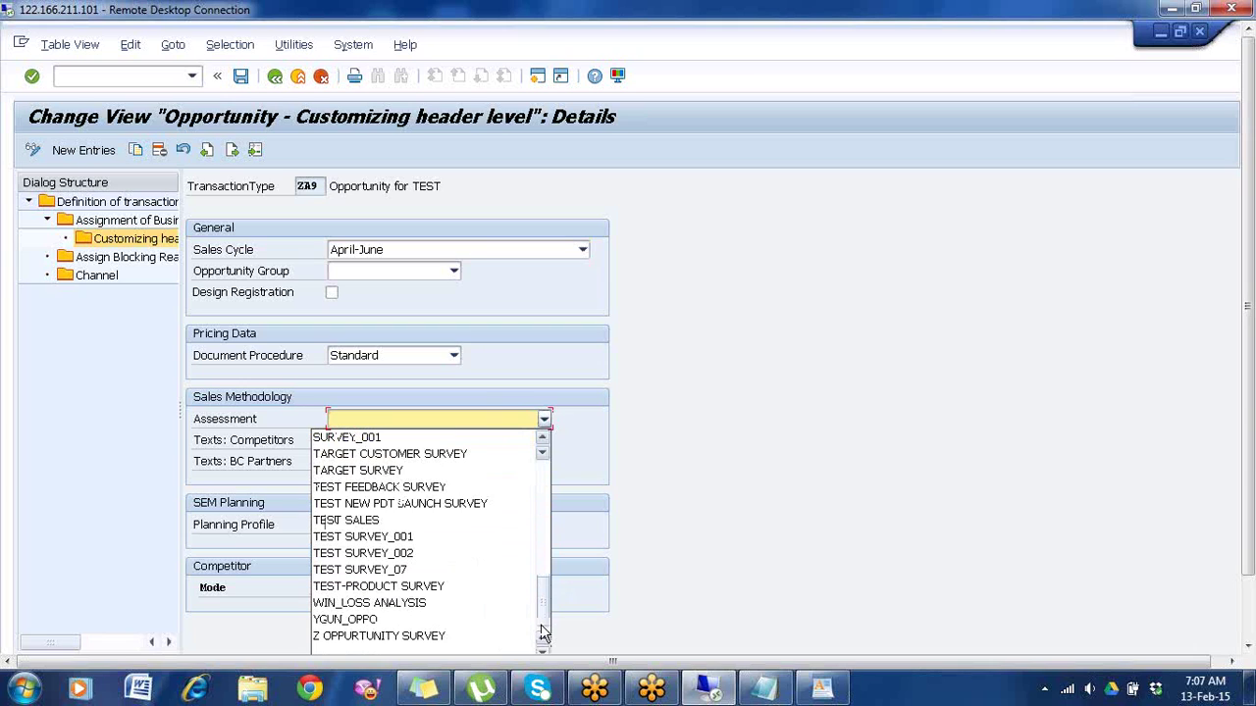
{"action": "left_click", "coordinate": [543, 444]}
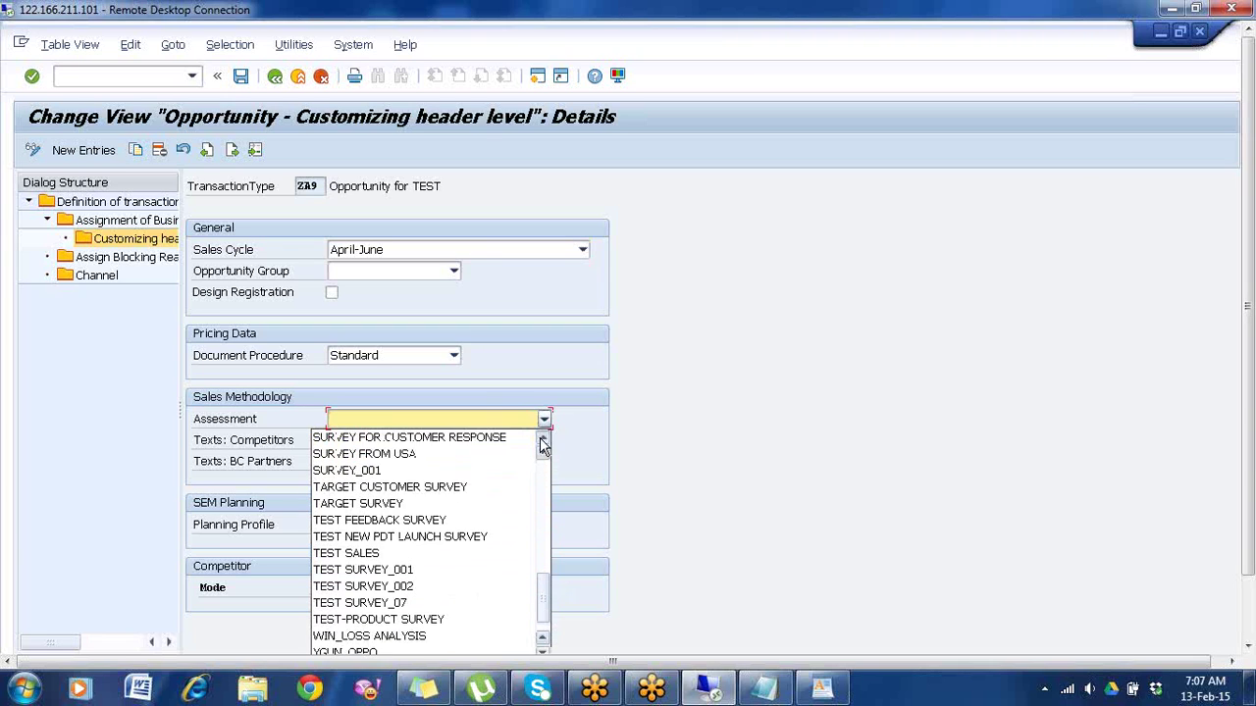
{"action": "left_click", "coordinate": [543, 444]}
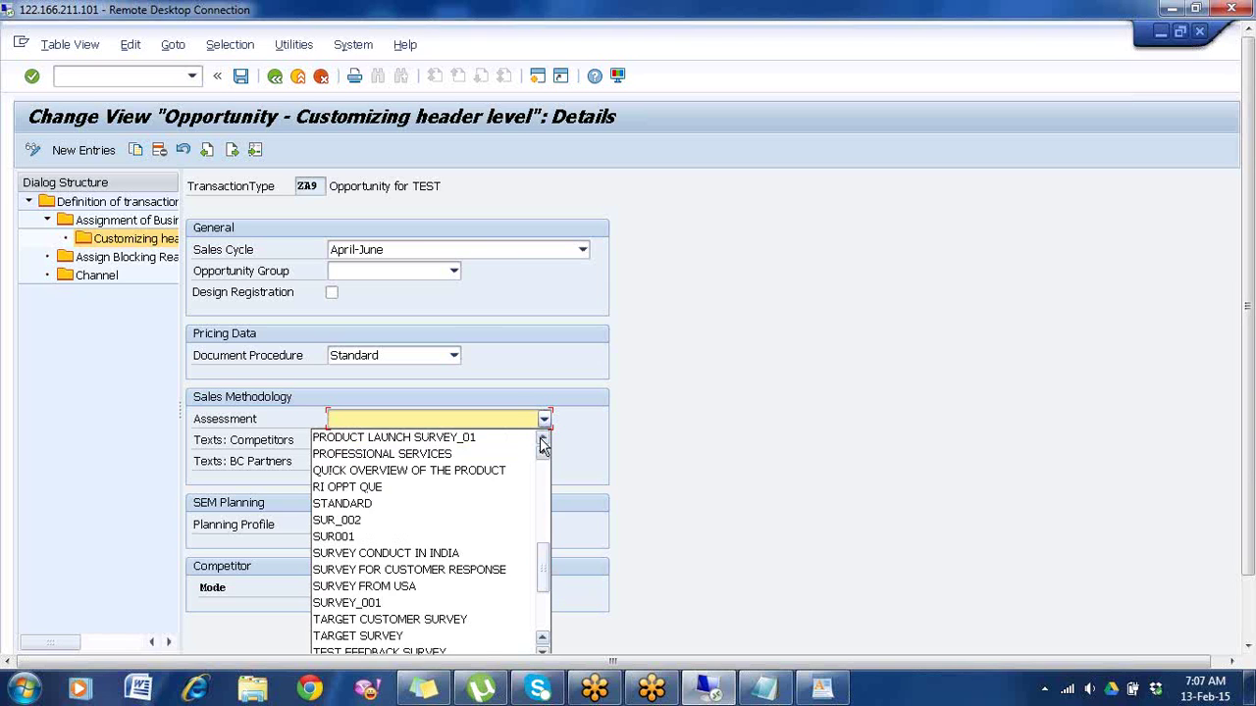
{"action": "left_click", "coordinate": [475, 455]}
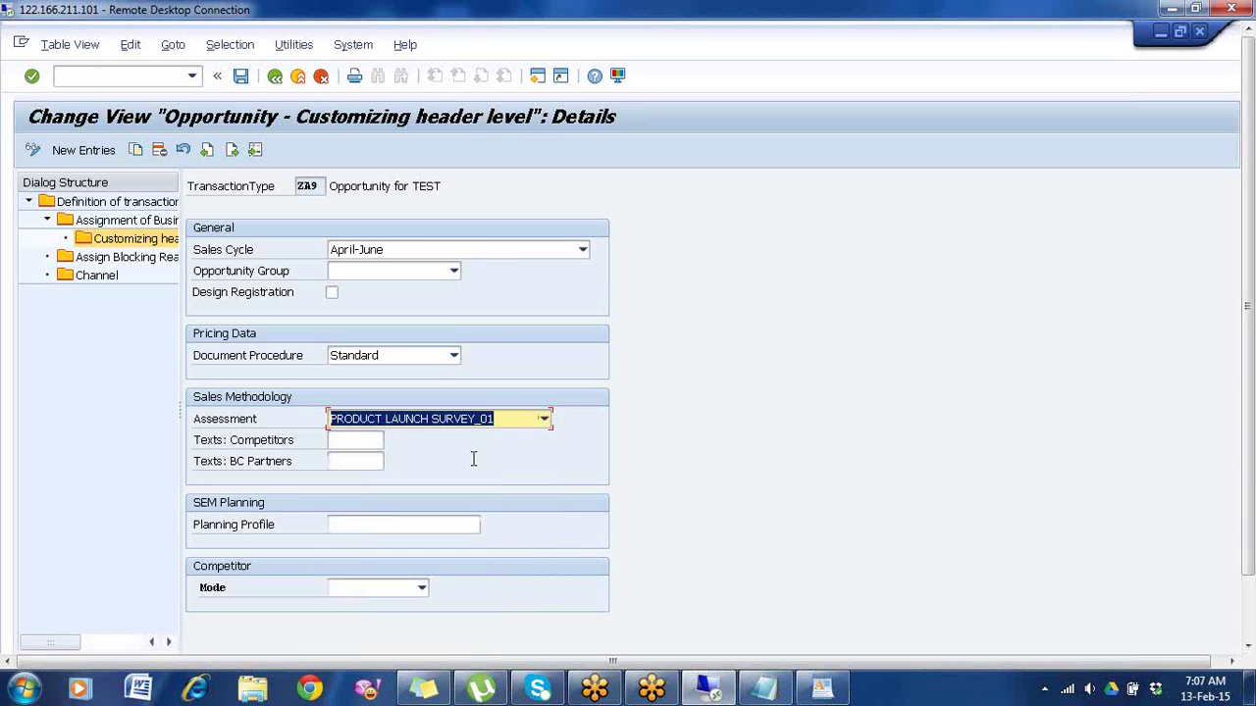
Step: Save the questionnaire assignment under the proposed customizing request and leave the opportunity header details
{"action": "key", "text": "F3"}
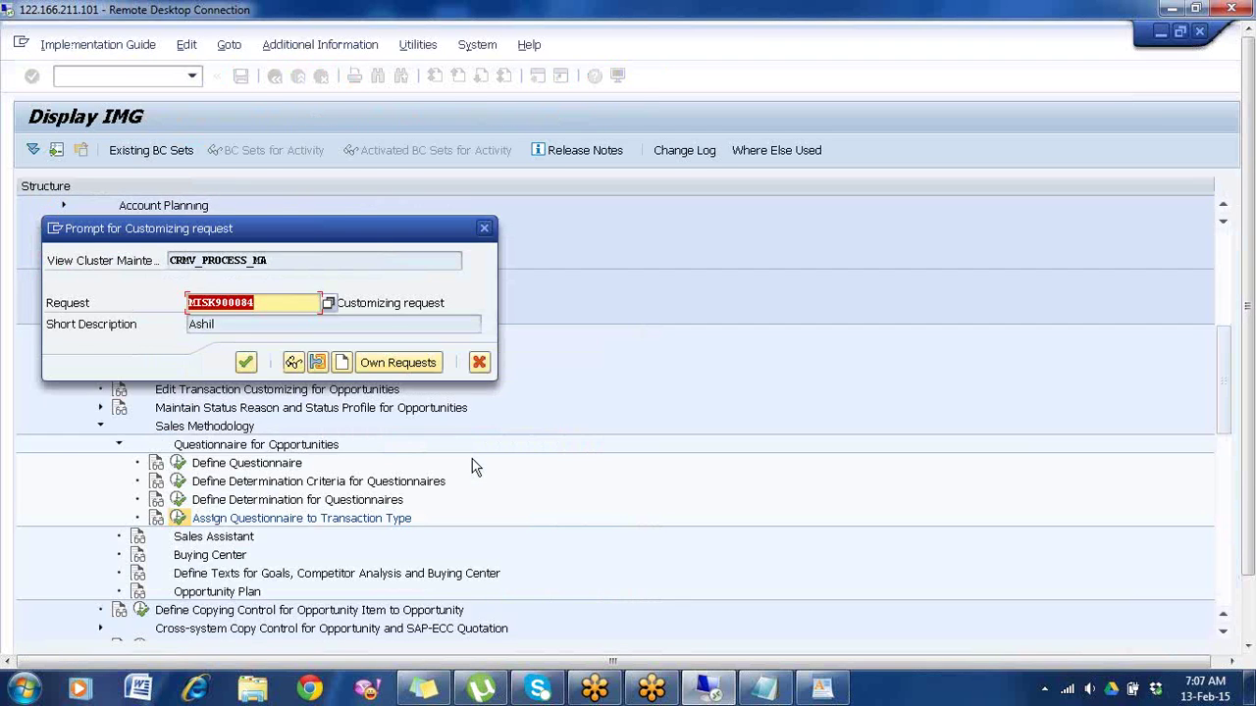
{"action": "key", "text": "Return"}
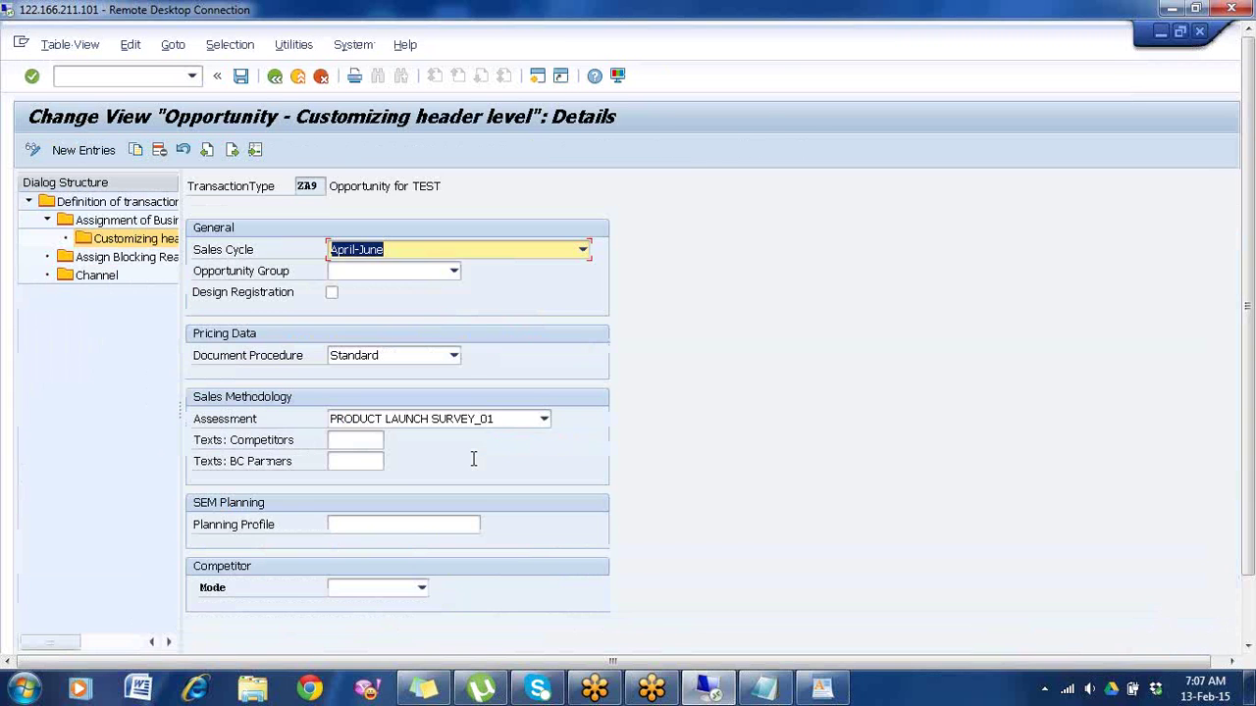
{"action": "left_click", "coordinate": [275, 79]}
{"action": "left_click", "coordinate": [275, 78]}
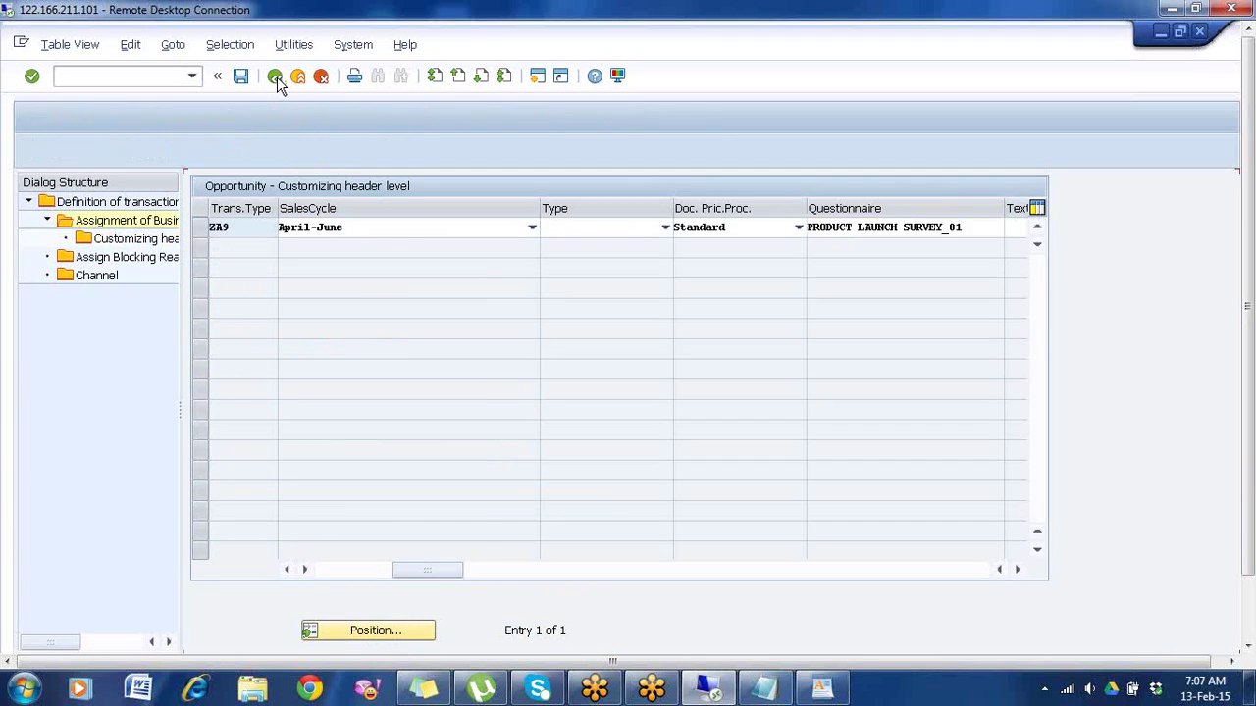
Step: Start transaction crmd_order in a new session and create a business transaction of type Opportunity for TEST
{"action": "left_click", "coordinate": [536, 77]}
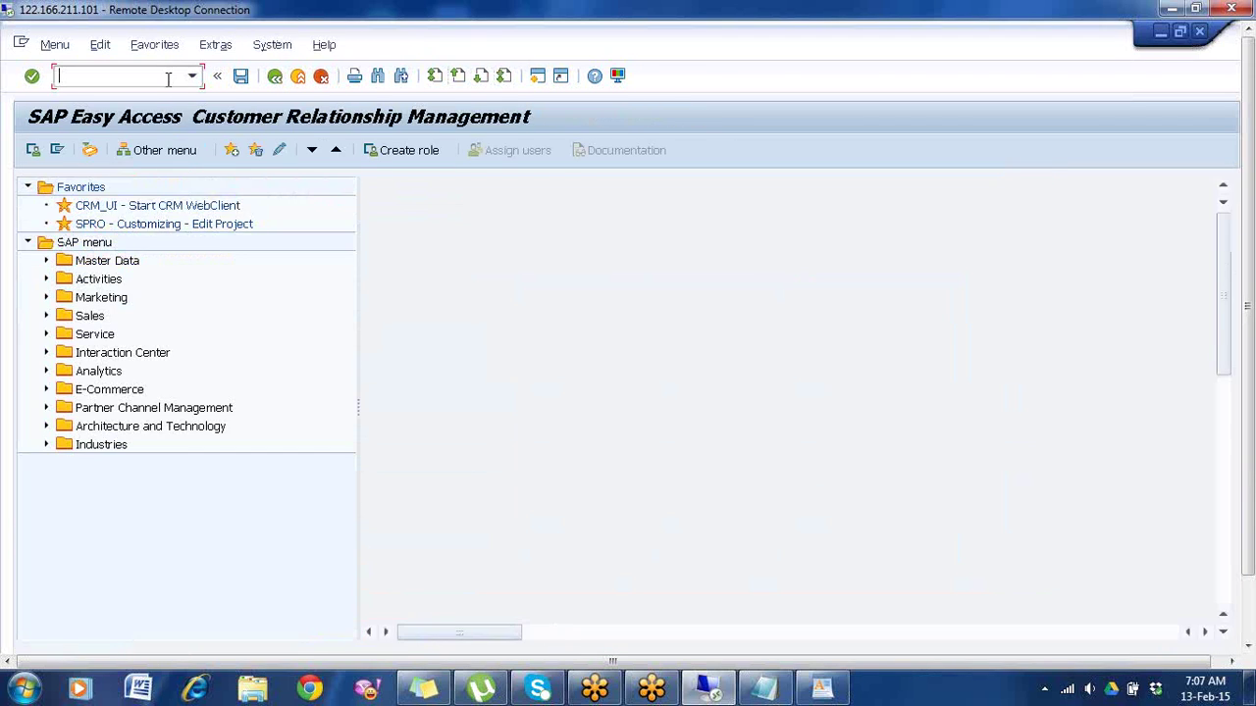
{"action": "type", "text": "crmd_order"}
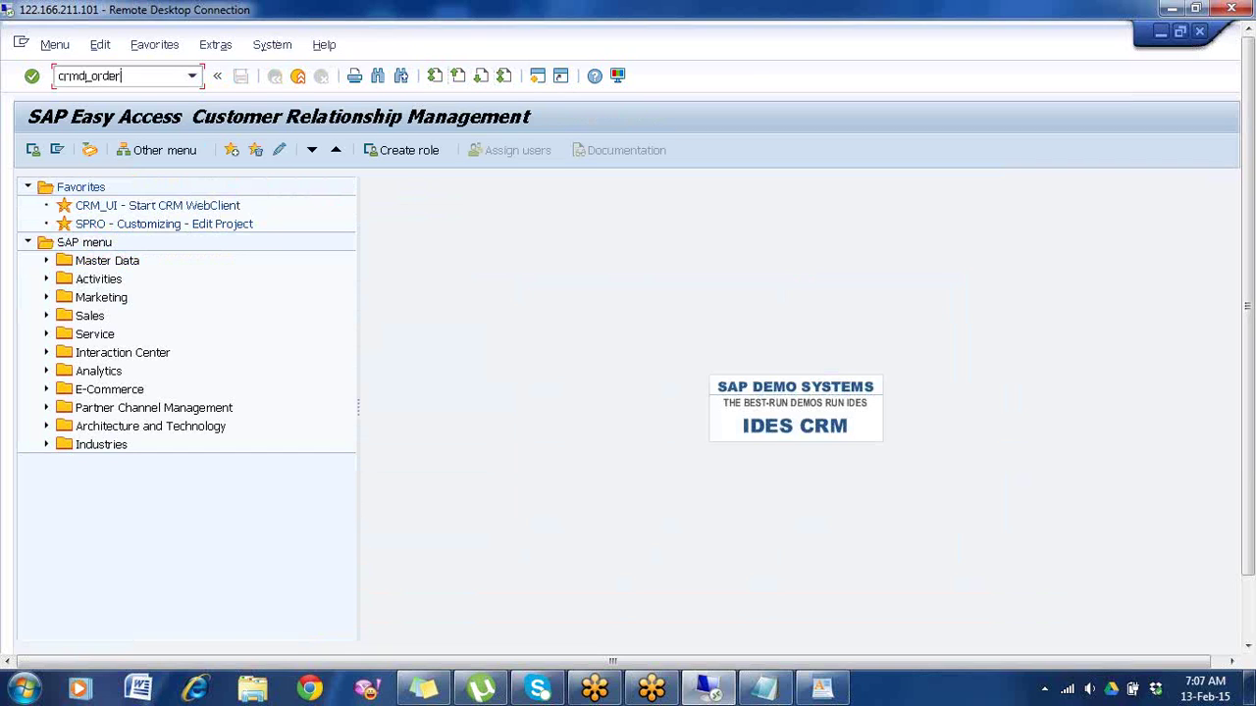
{"action": "key", "text": "Return"}
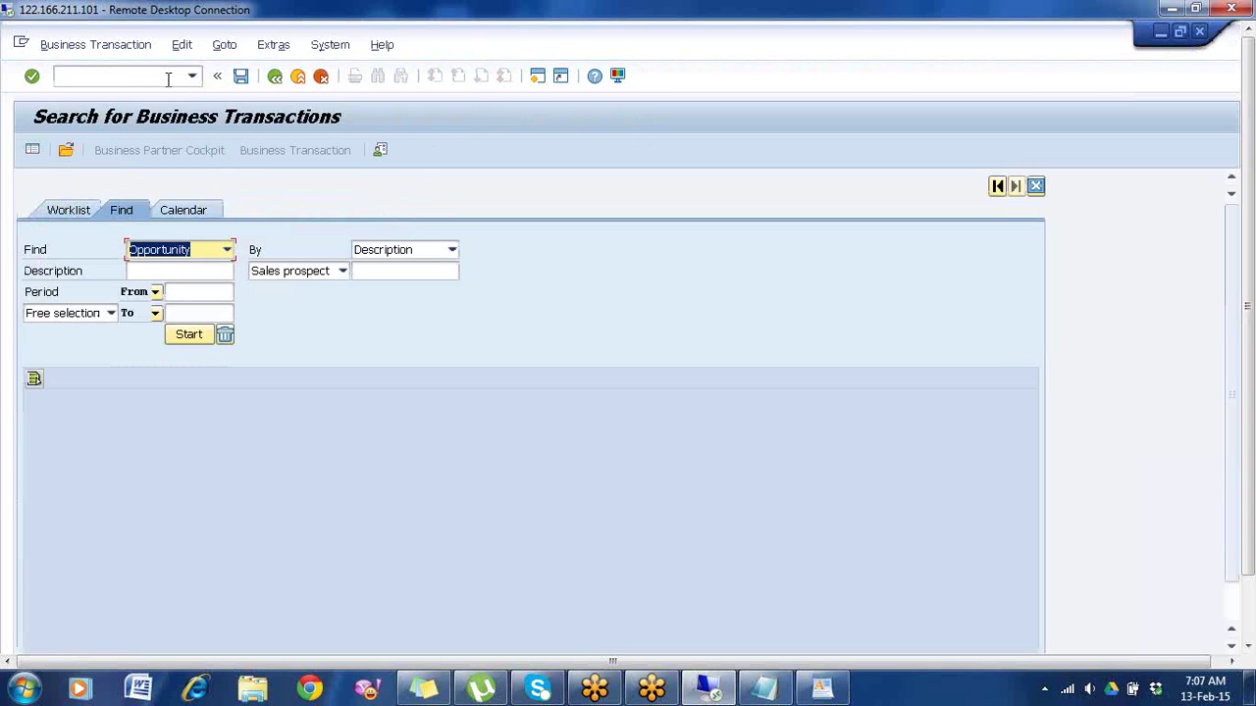
{"action": "left_click", "coordinate": [137, 46]}
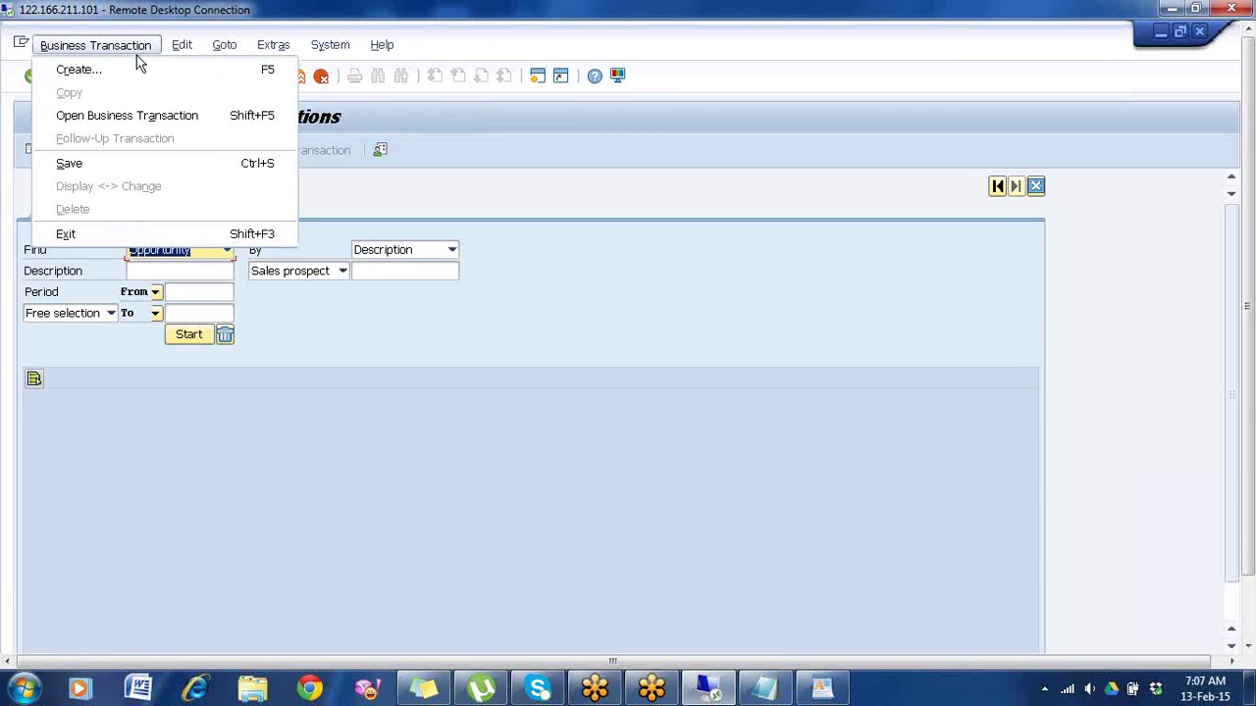
{"action": "left_click", "coordinate": [137, 73]}
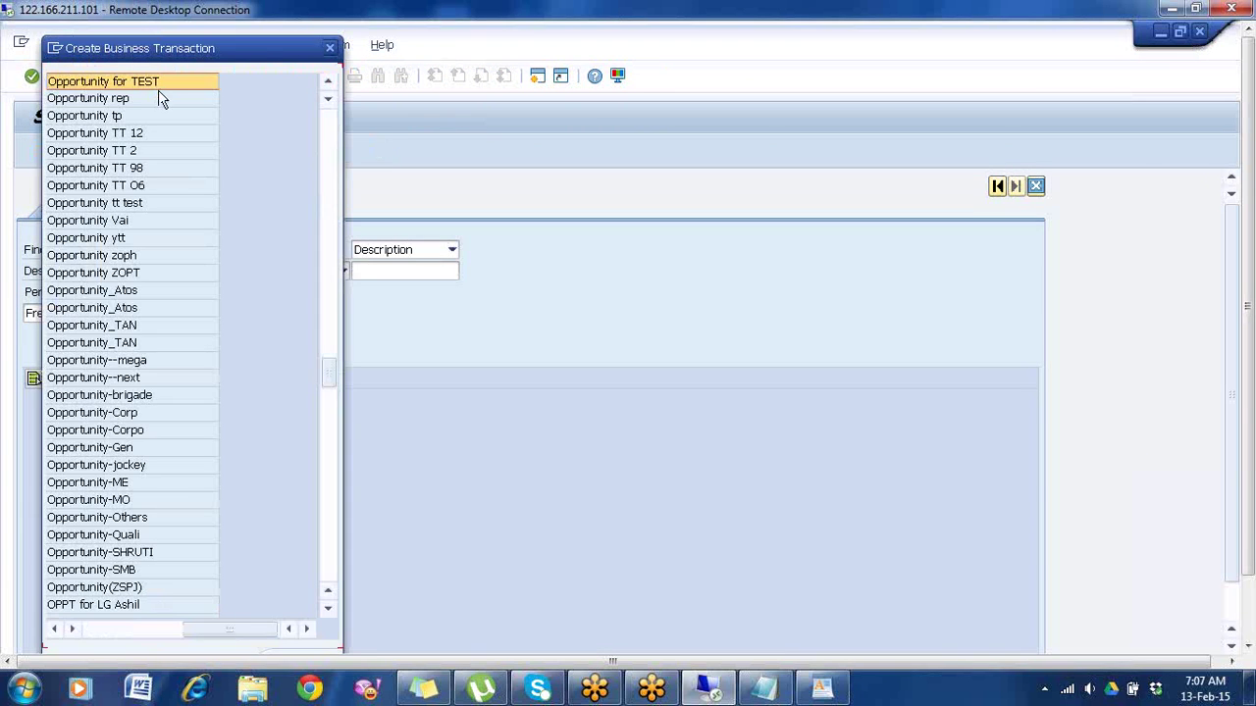
{"action": "left_click", "coordinate": [146, 82]}
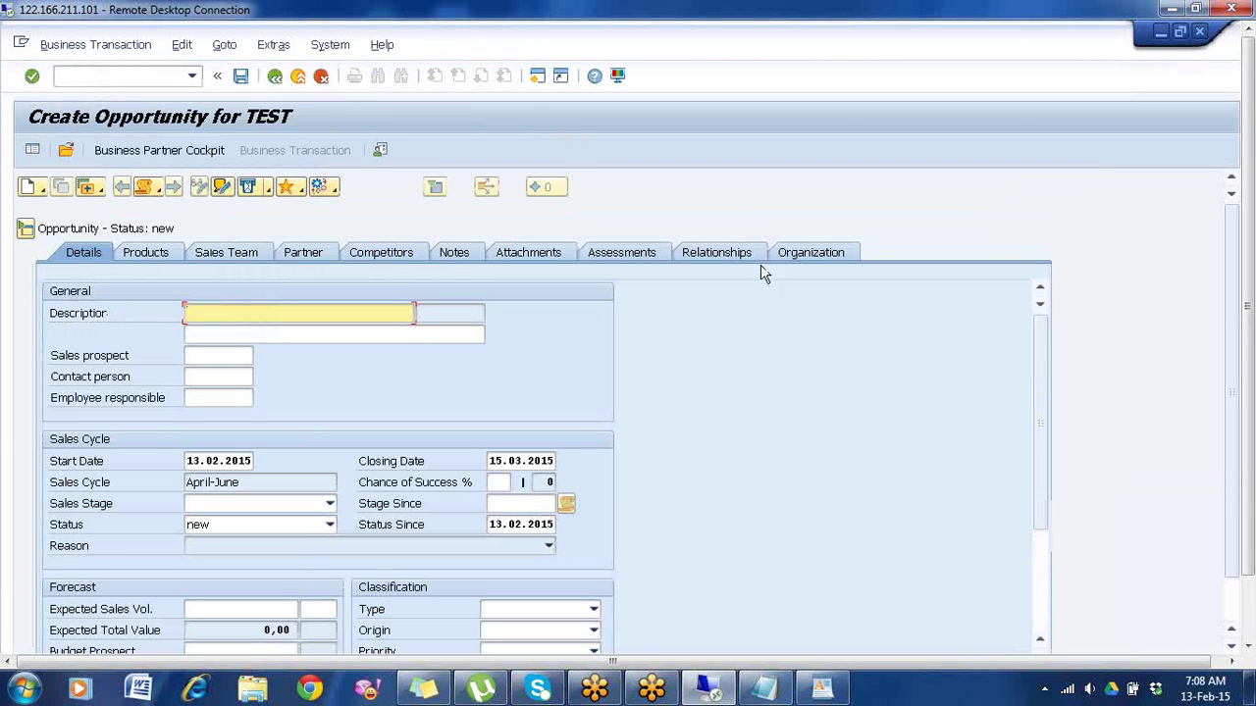
Step: Display the PRODUCT LAUNCH SURVEY_01 questionnaire in the new opportunity's assessments and return to the opportunity's details
{"action": "left_click", "coordinate": [644, 253]}
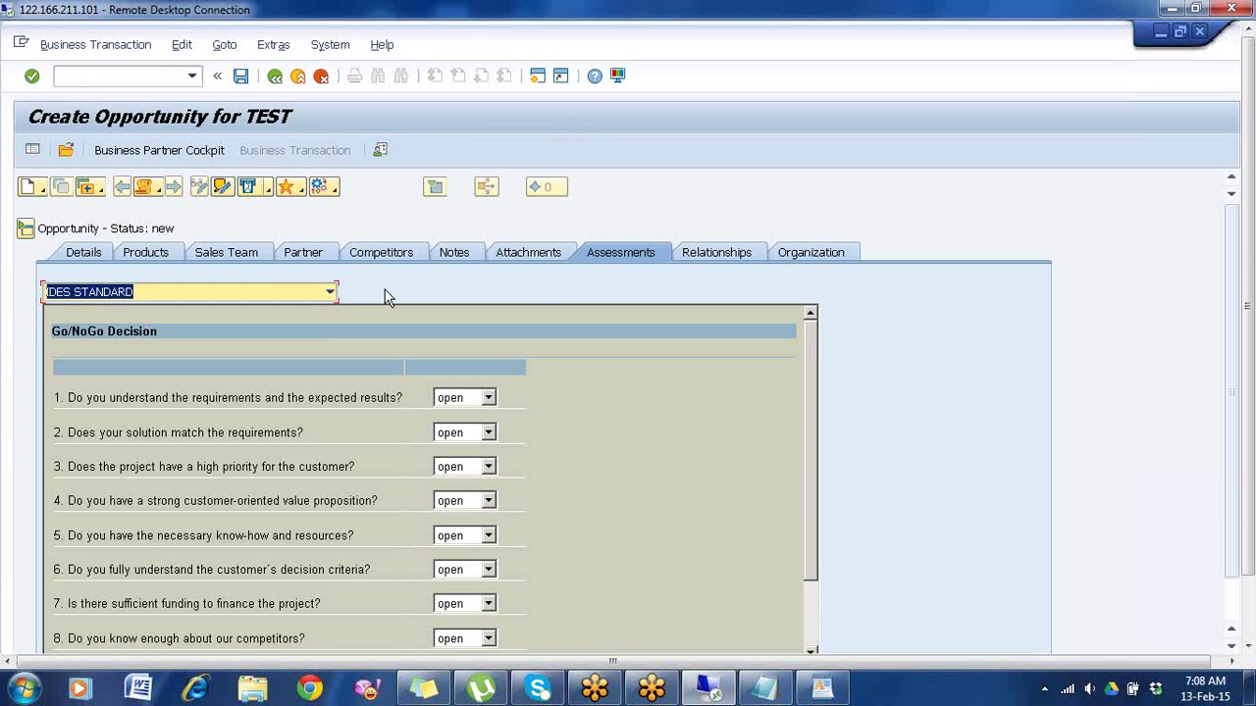
{"action": "left_click", "coordinate": [331, 292]}
{"action": "left_click", "coordinate": [236, 327]}
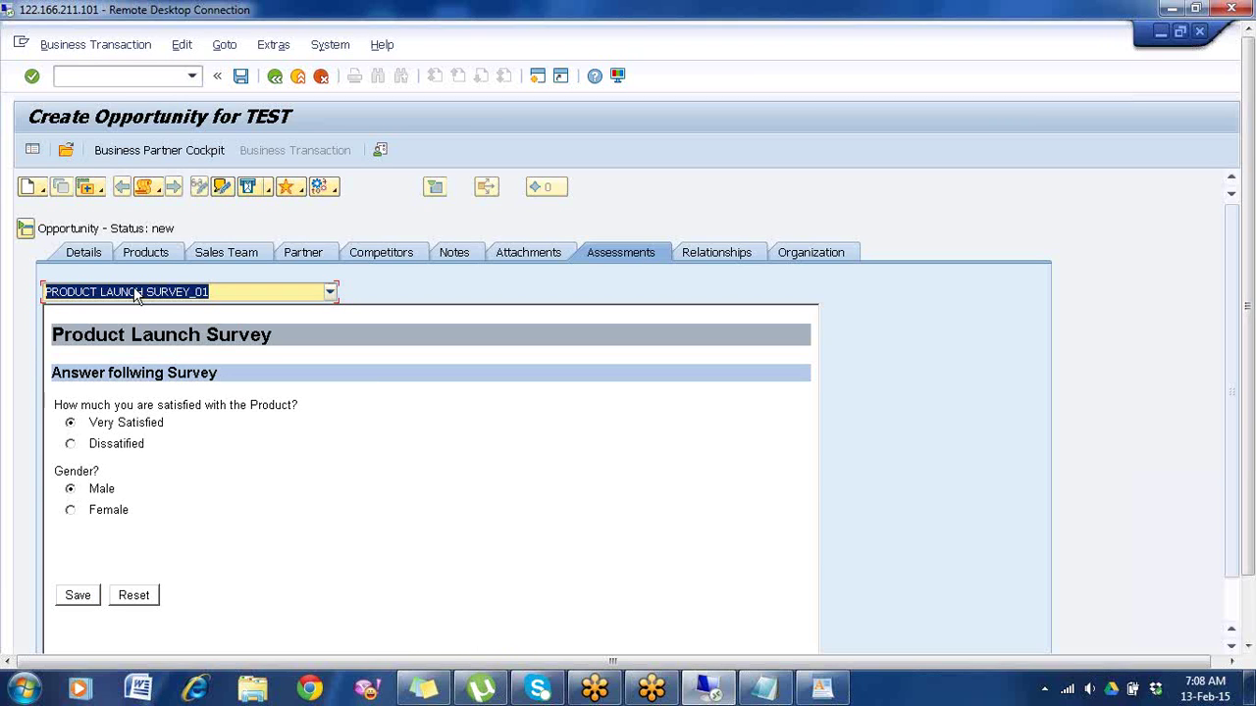
{"action": "left_click", "coordinate": [83, 253]}
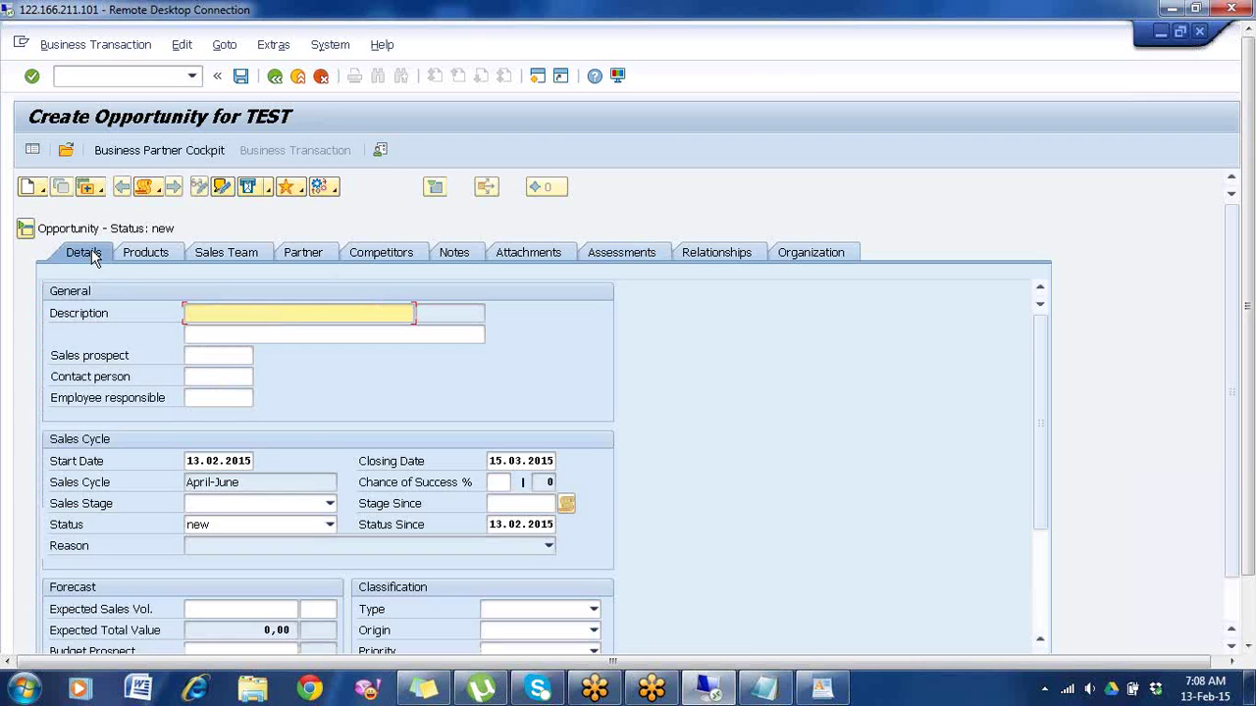